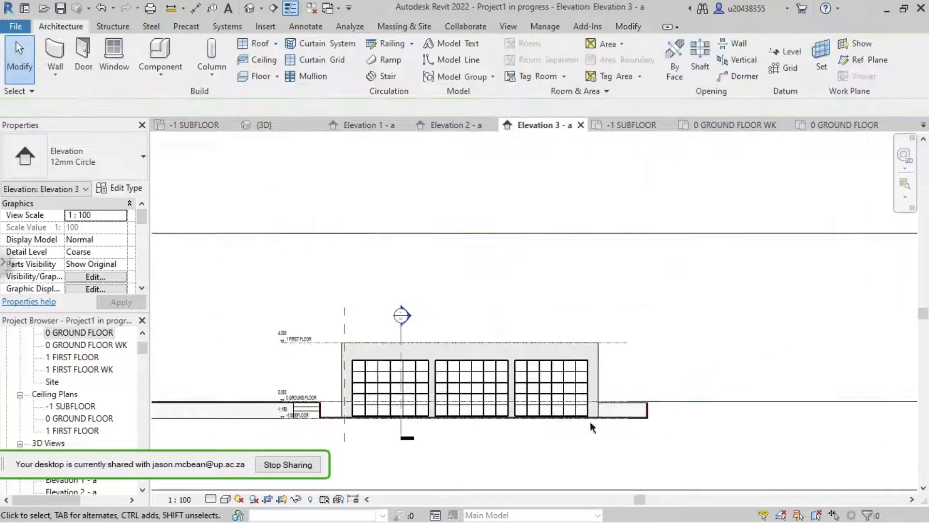
- Filter a two-column, four-row selection in the rightmost curtain window to curtain panels and mullions, unpin it, and delete the mullions inside that area
scroll(523, 399, up, 5)
middle_drag(585, 361, 567, 334)
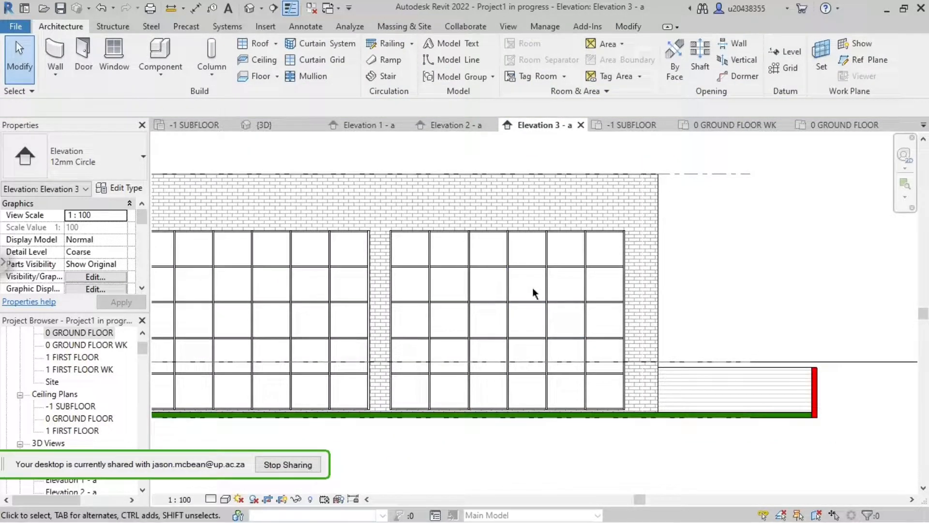
drag(518, 280, 557, 402)
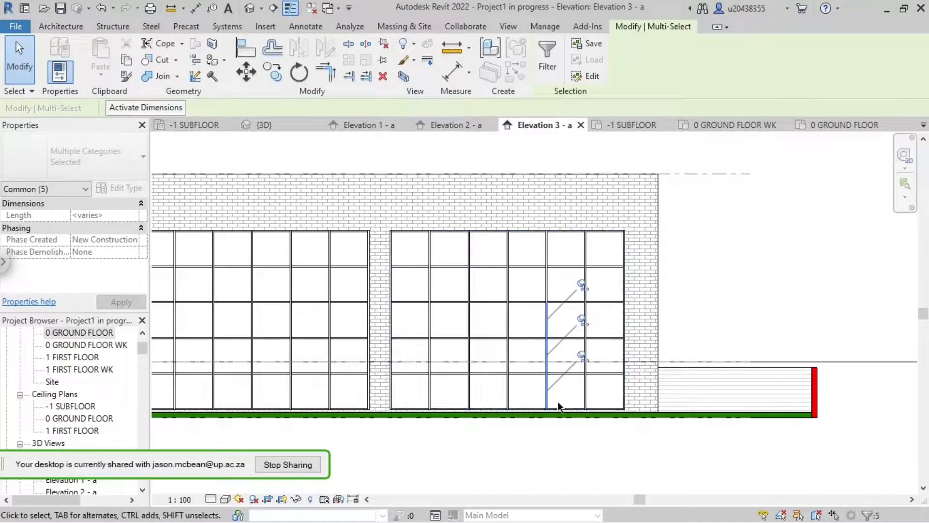
key(Escape)
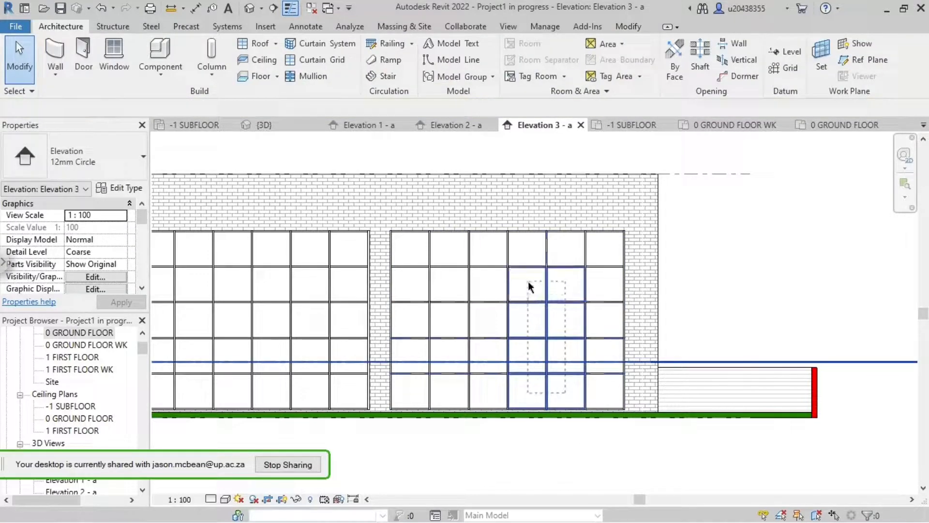
drag(531, 287, 530, 286)
click(869, 516)
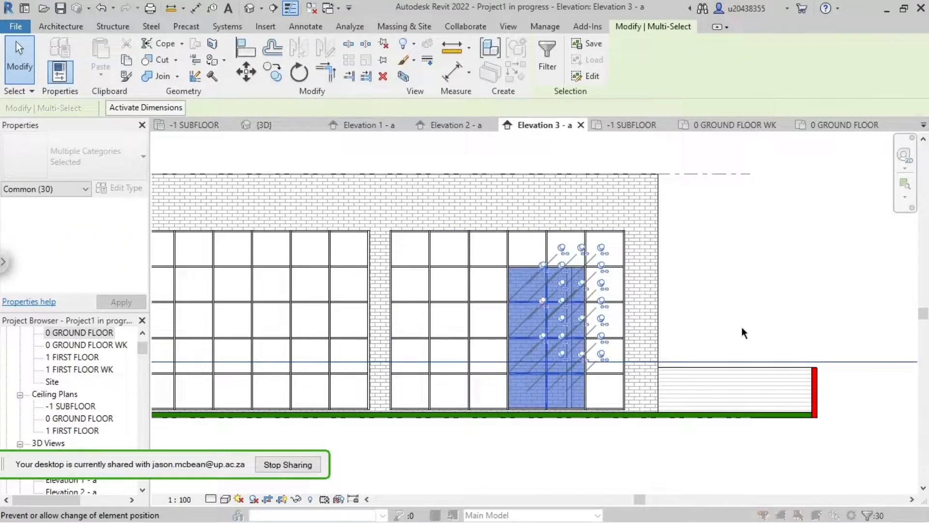
click(549, 200)
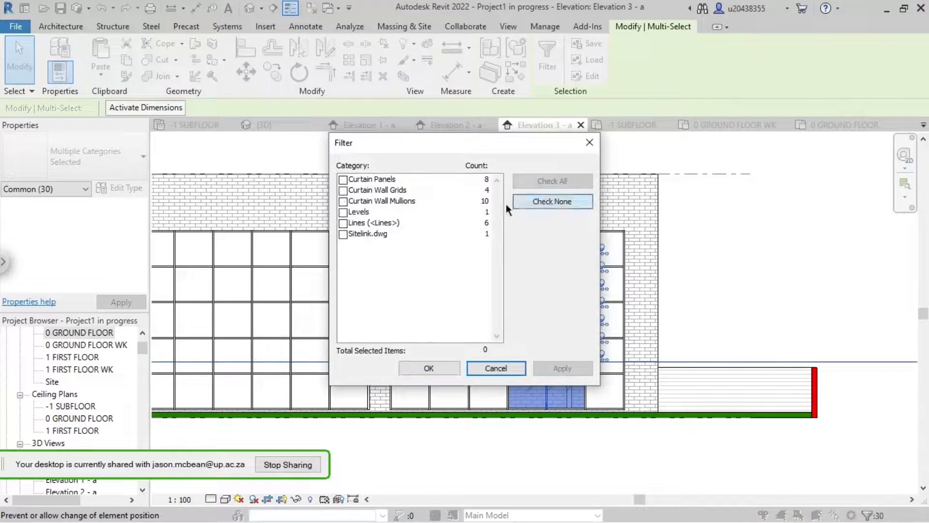
click(343, 181)
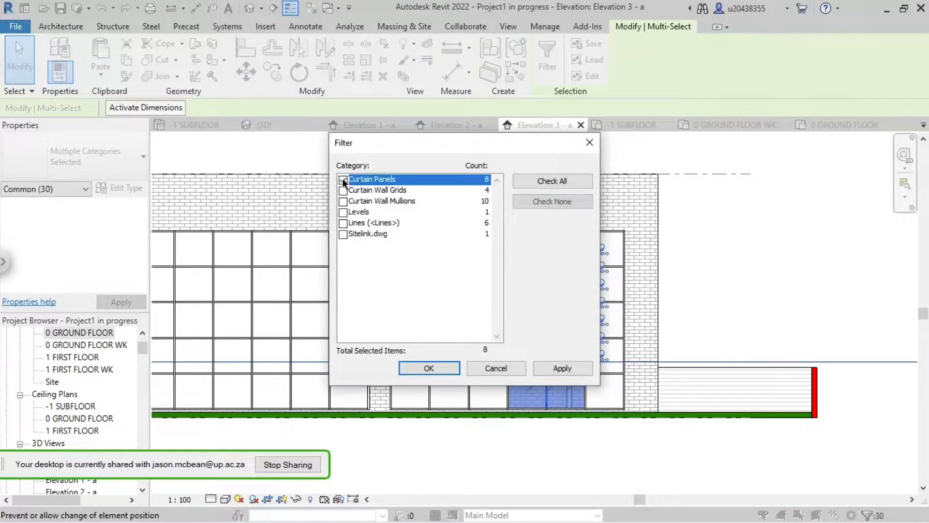
click(342, 191)
click(343, 202)
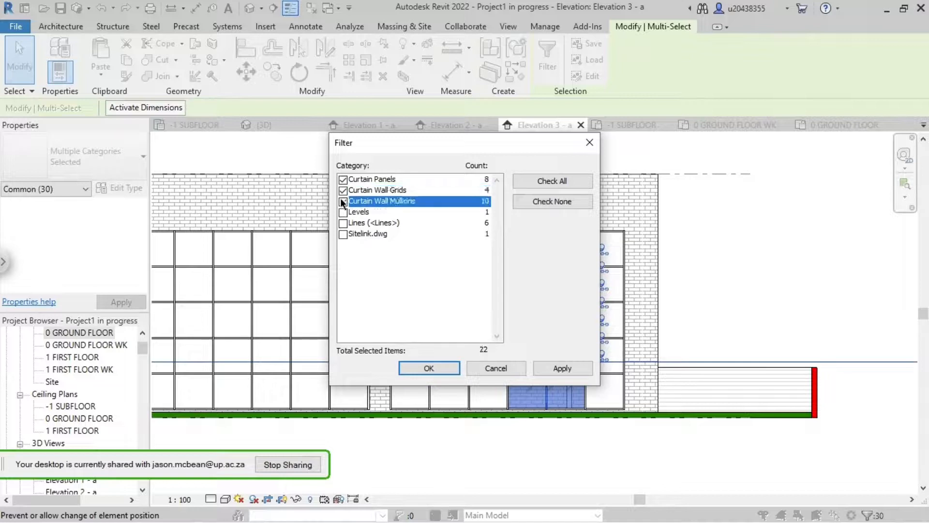
click(344, 191)
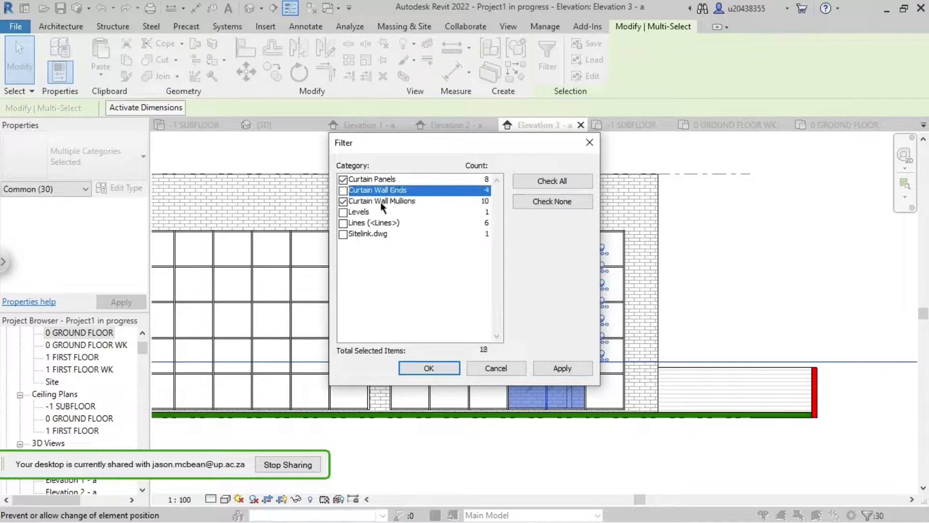
click(562, 368)
click(429, 367)
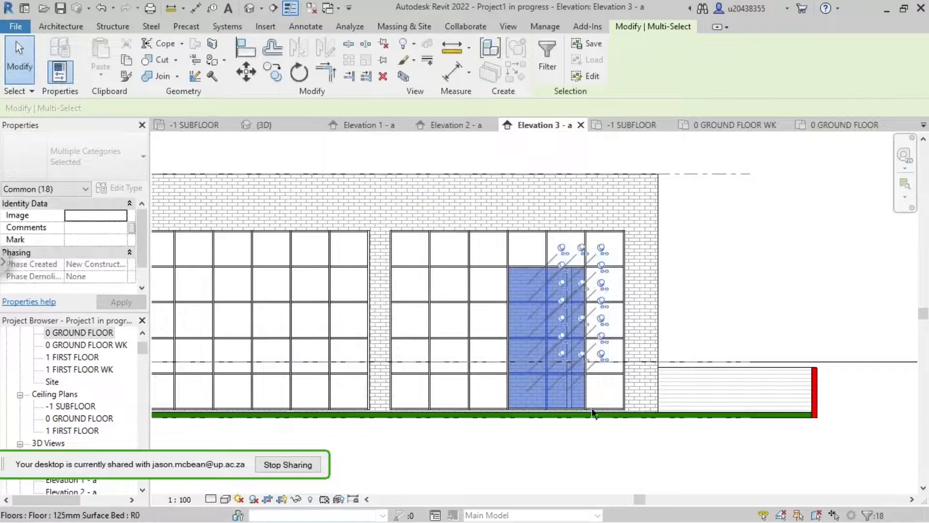
click(384, 45)
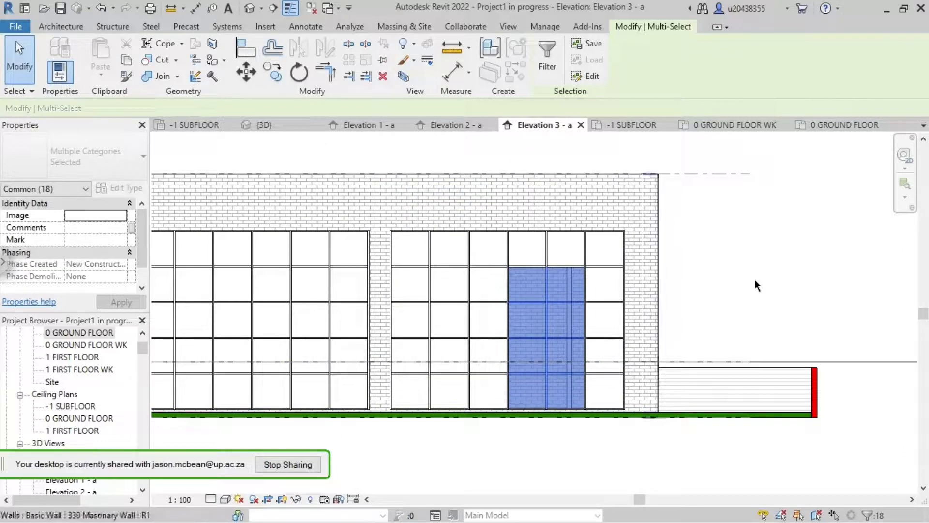
click(768, 283)
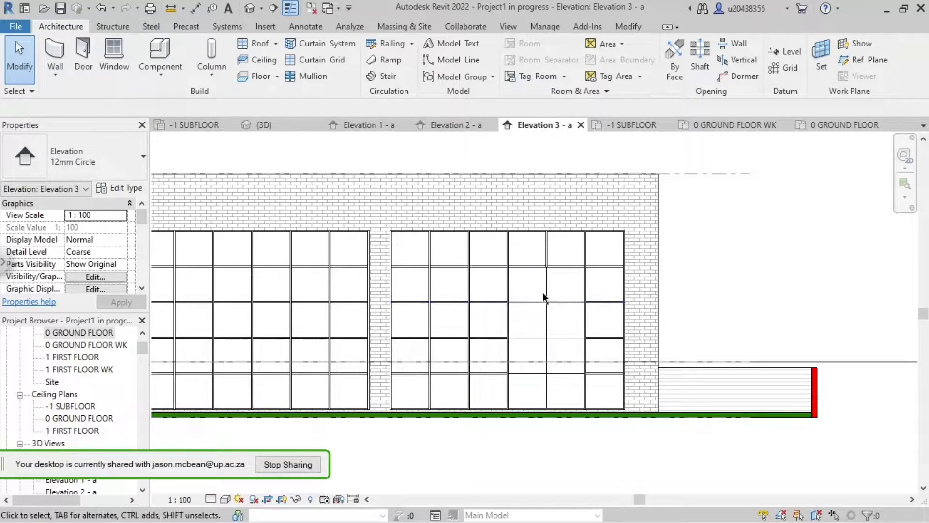
- Remove both segments of the uppermost horizontal curtain grid line crossing the two-column area cleared of mullions
scroll(530, 305, up, 1)
scroll(532, 296, up, 3)
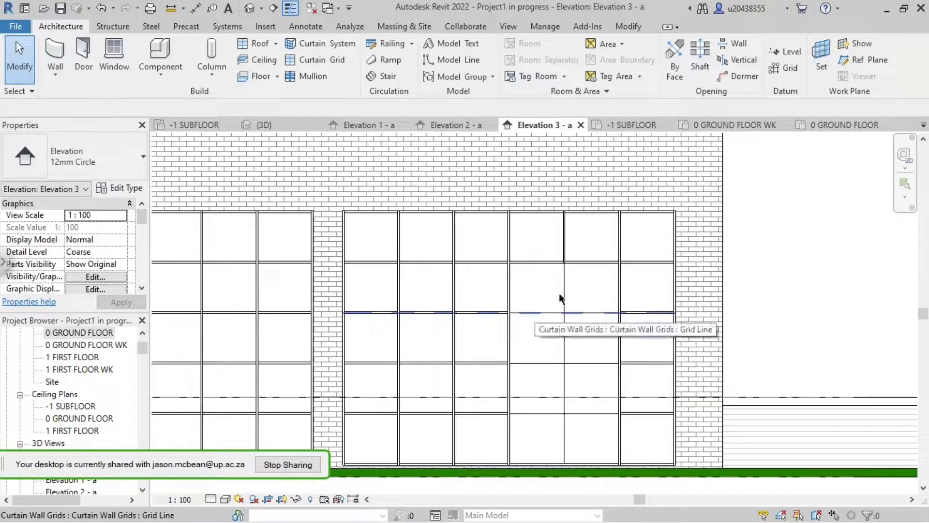
click(536, 311)
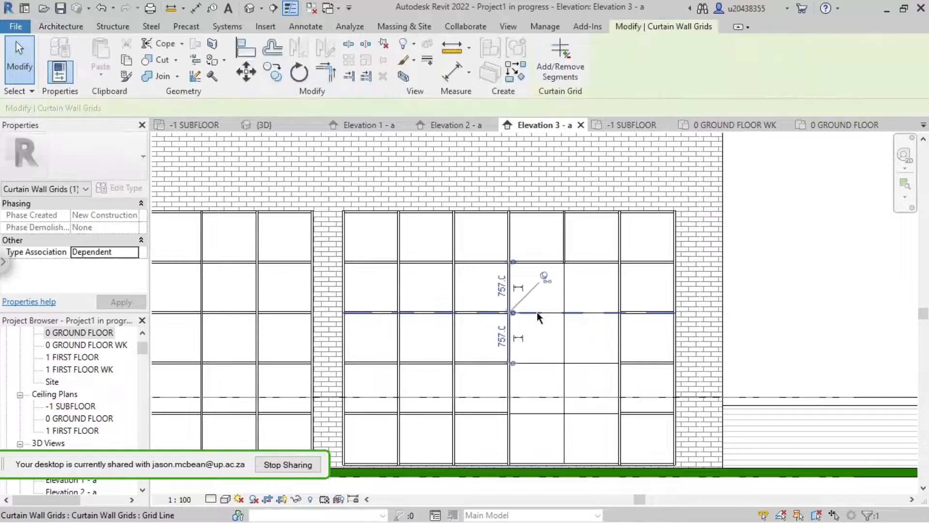
click(568, 66)
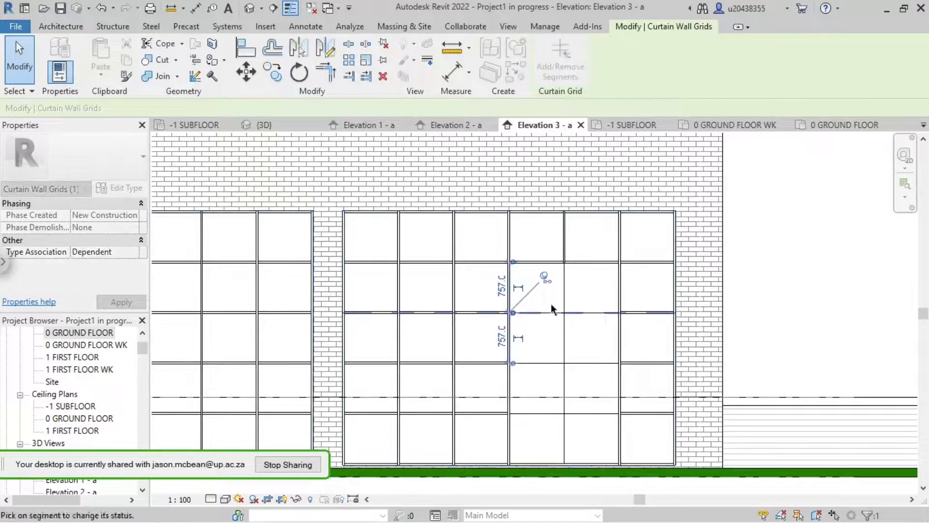
click(564, 313)
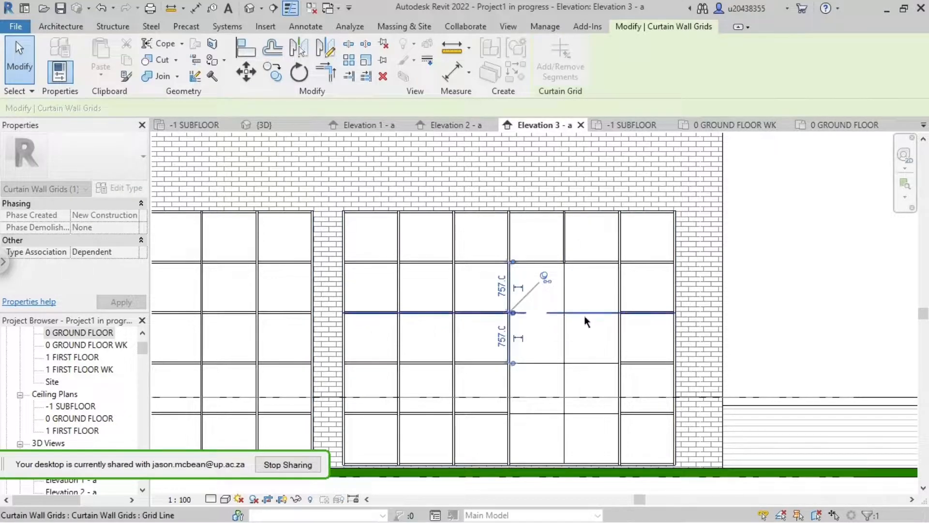
click(586, 313)
key(Escape)
key(Escape)
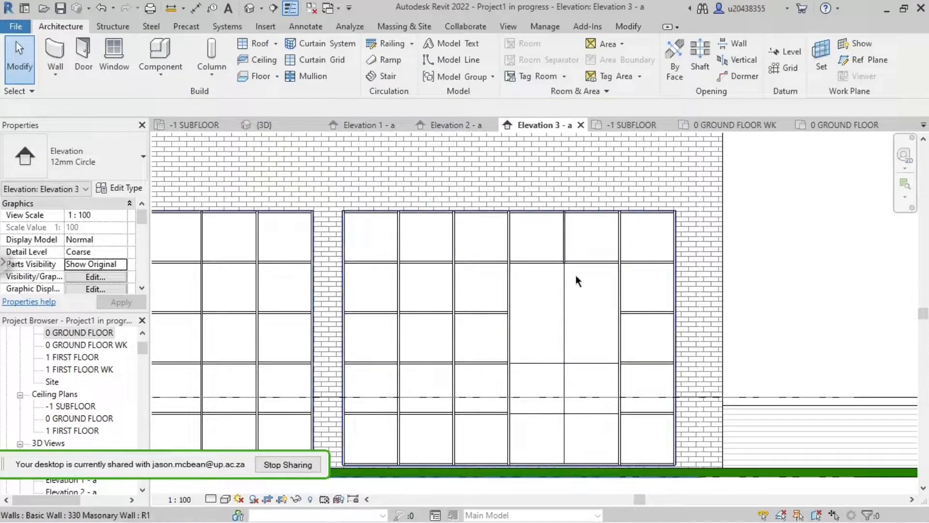
- Remove both segments of the middle horizontal curtain grid line within the two-column opening
click(542, 362)
click(563, 64)
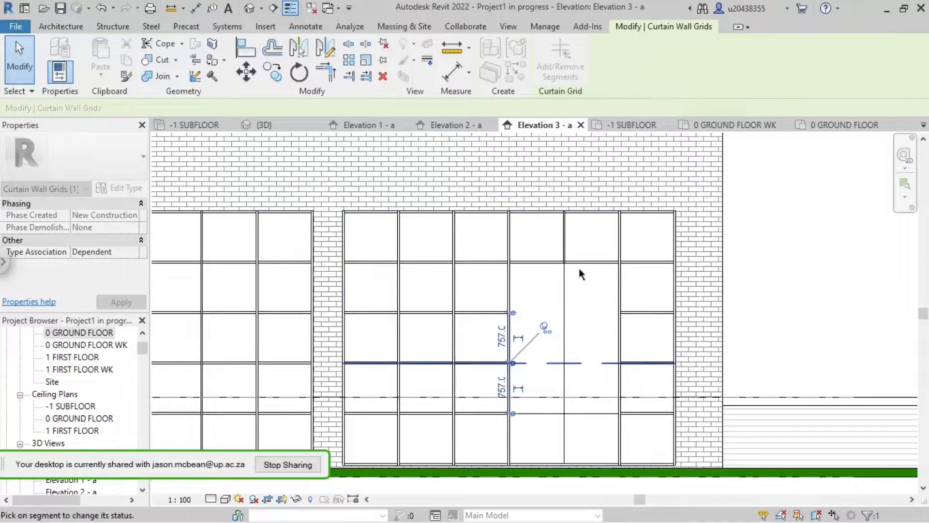
scroll(565, 382, down, 2)
scroll(556, 373, up, 1)
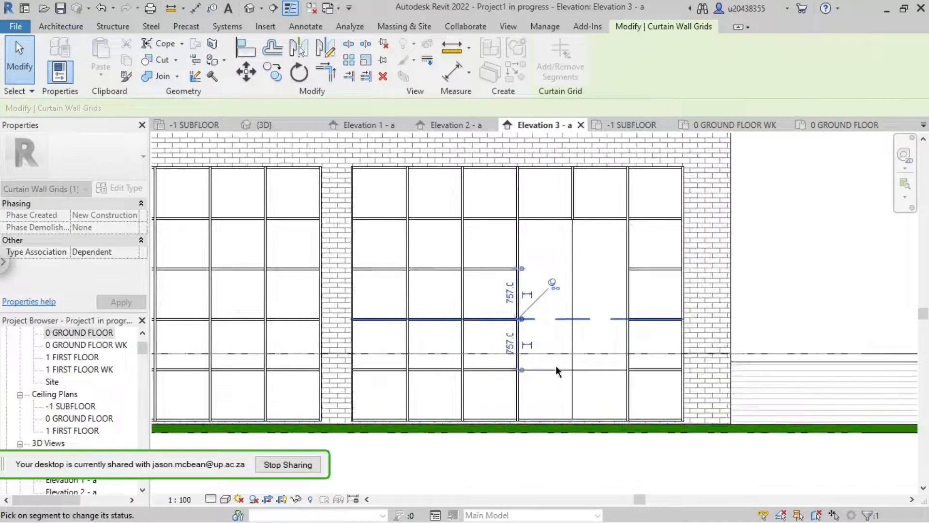
key(Escape)
middle_drag(559, 369, 549, 412)
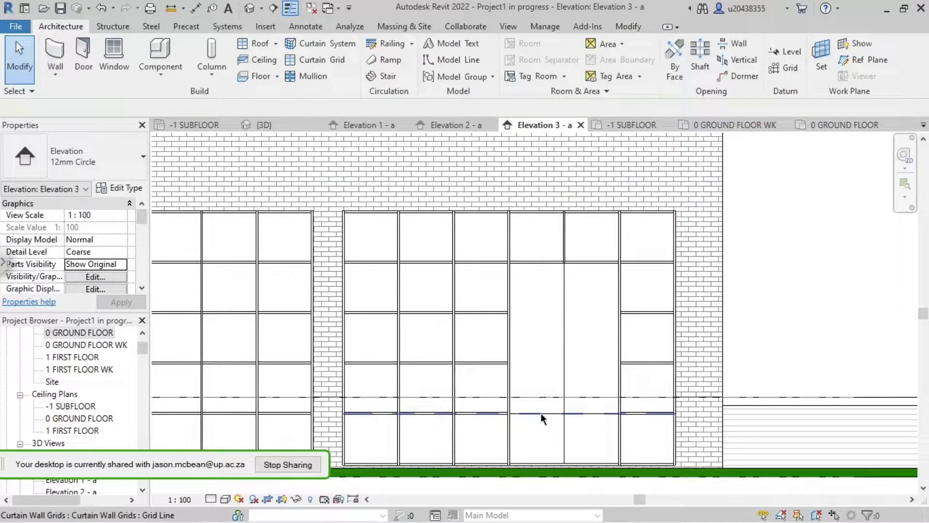
- Remove both segments of the lowest horizontal curtain grid line within the opening, leaving two full-height panels
click(542, 414)
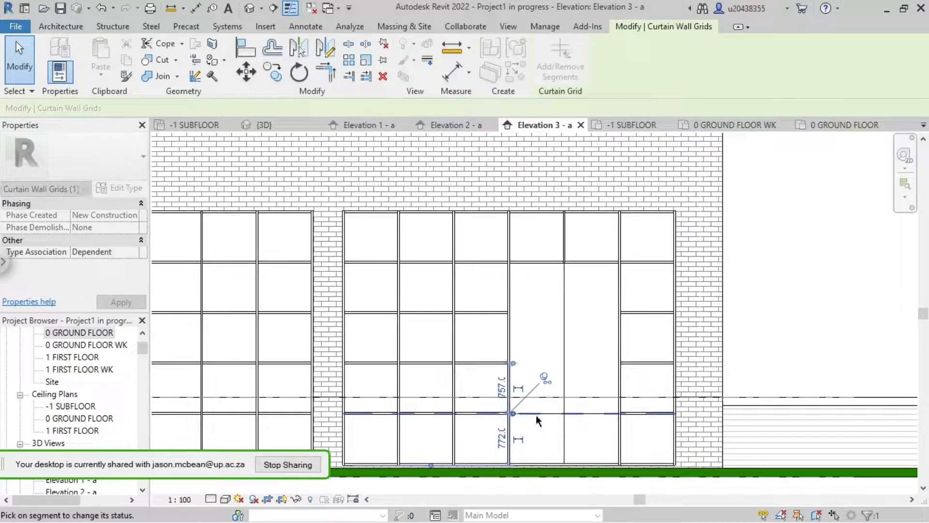
click(587, 414)
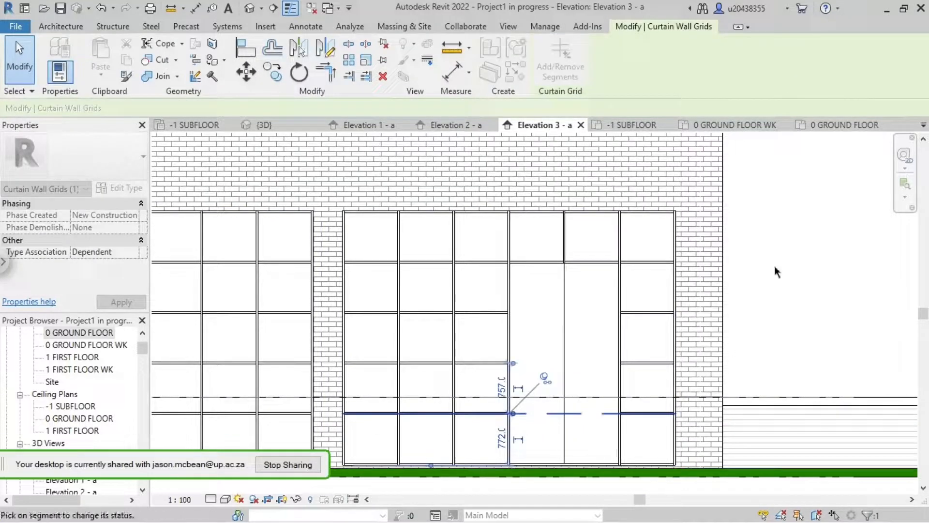
key(Escape)
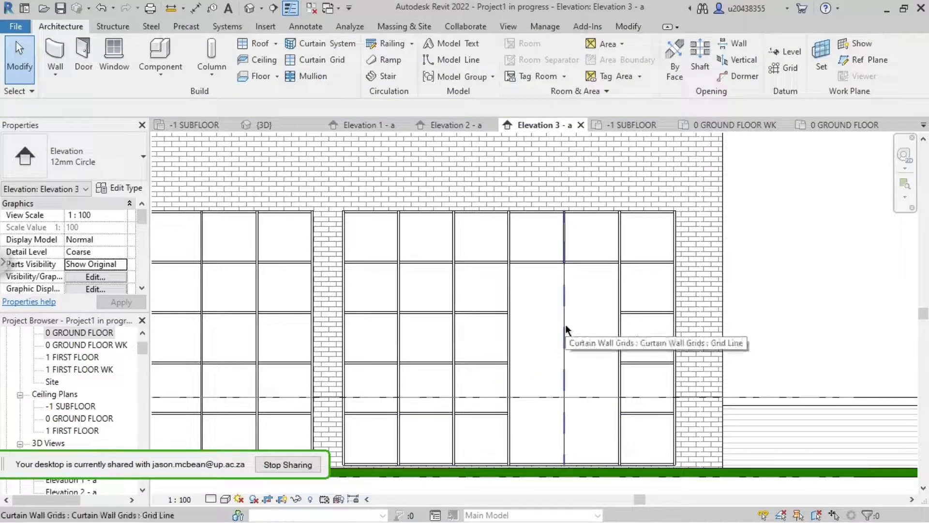
- Inspect the two tall glazed panels in the opening one after the other
key(Tab)
click(566, 325)
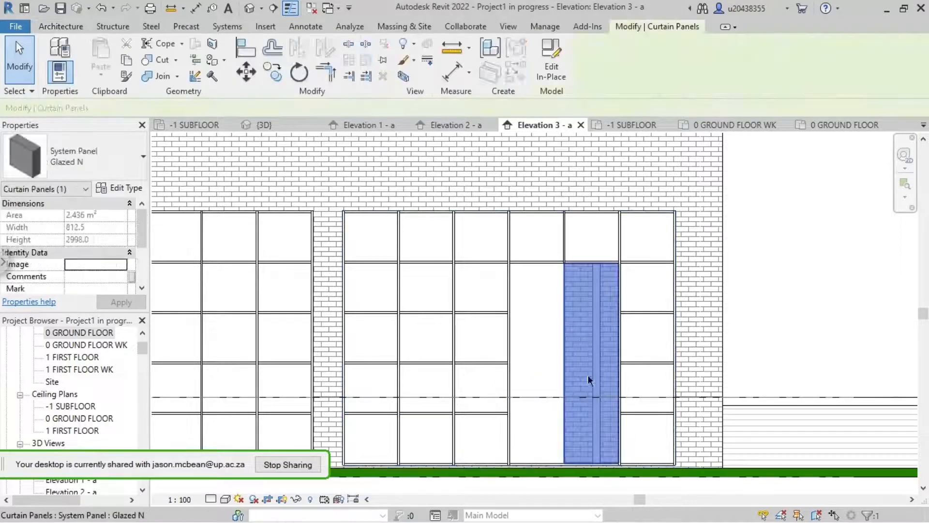
key(Escape)
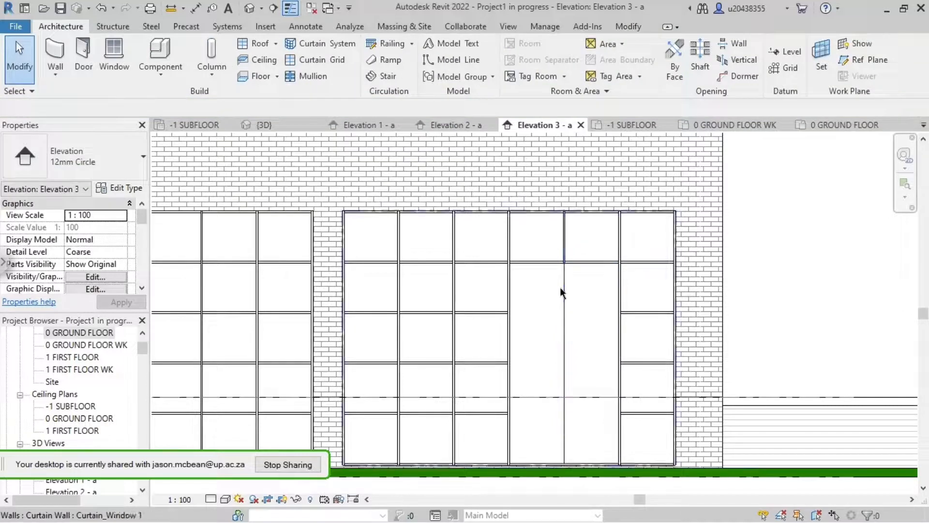
key(Tab)
click(559, 287)
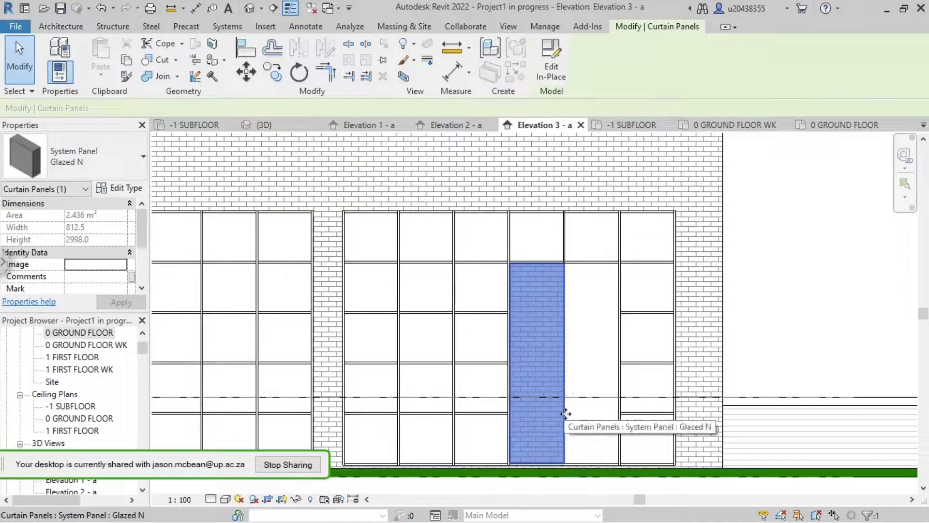
key(Escape)
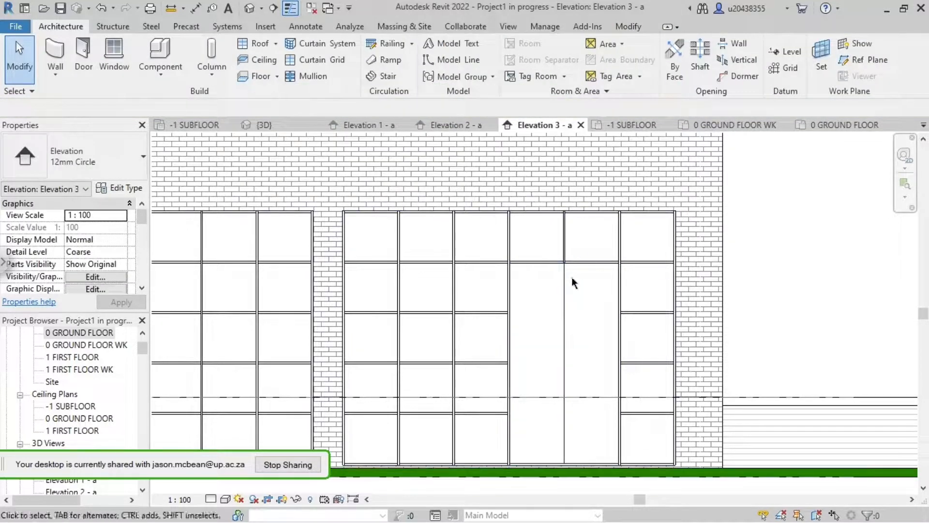
- Remove the vertical curtain grid segment between the two tall panels to merge them into a single panel
click(565, 304)
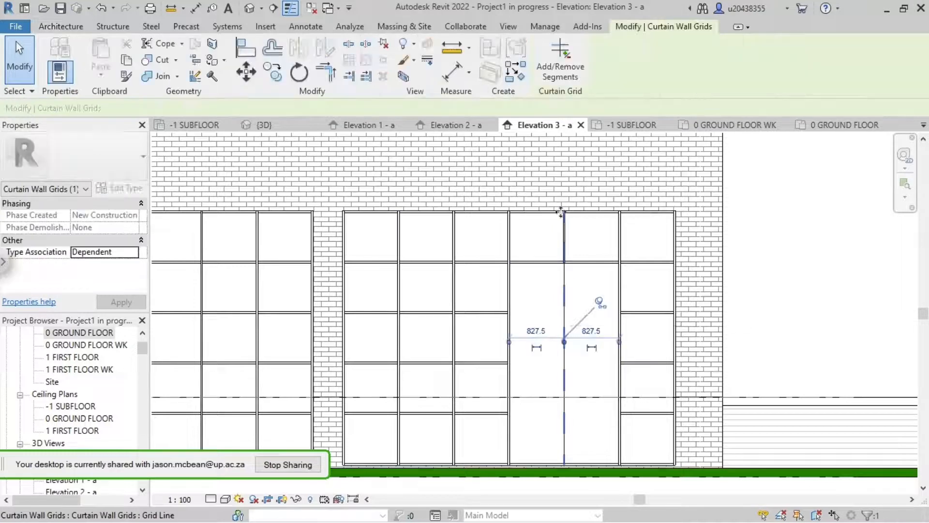
click(560, 58)
click(564, 366)
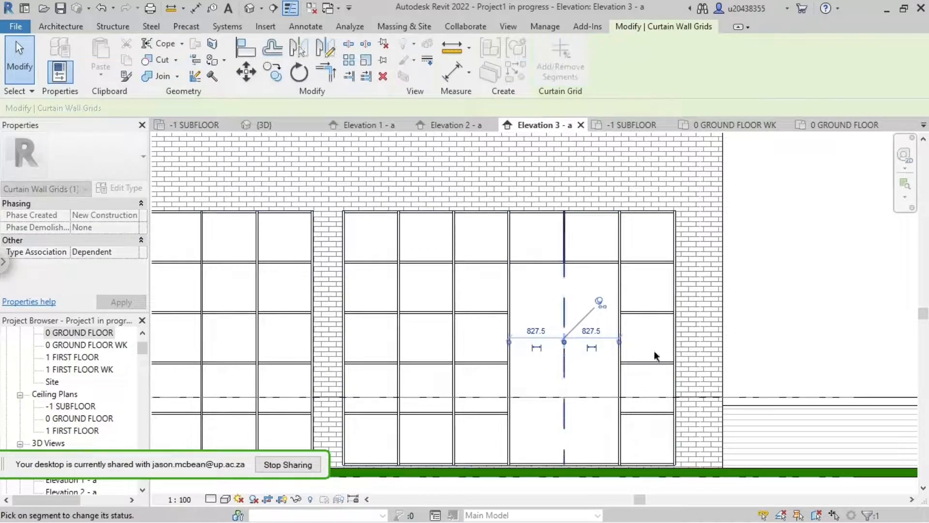
key(Escape)
key(Escape)
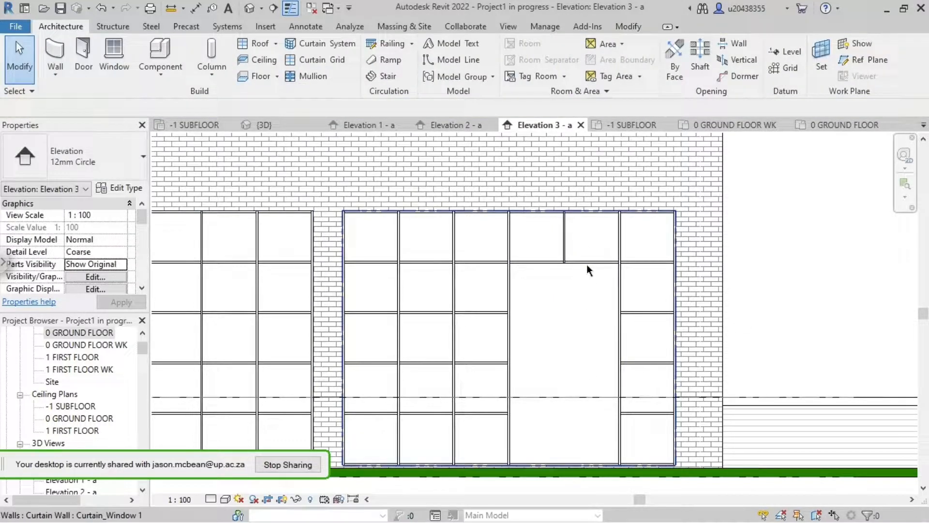
- Change the merged glazed panel's type to Doors_Sgl_Glass_1, Glass_Panel-12mm_Thickness, turning it into a door
key(Tab)
key(Tab)
key(Tab)
key(Tab)
key(Tab)
click(587, 265)
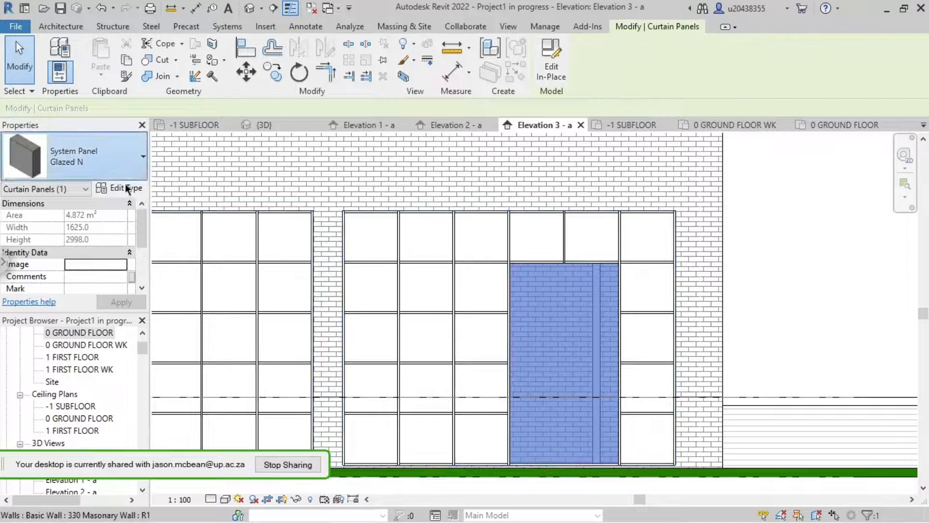
click(97, 164)
scroll(77, 271, up, 5)
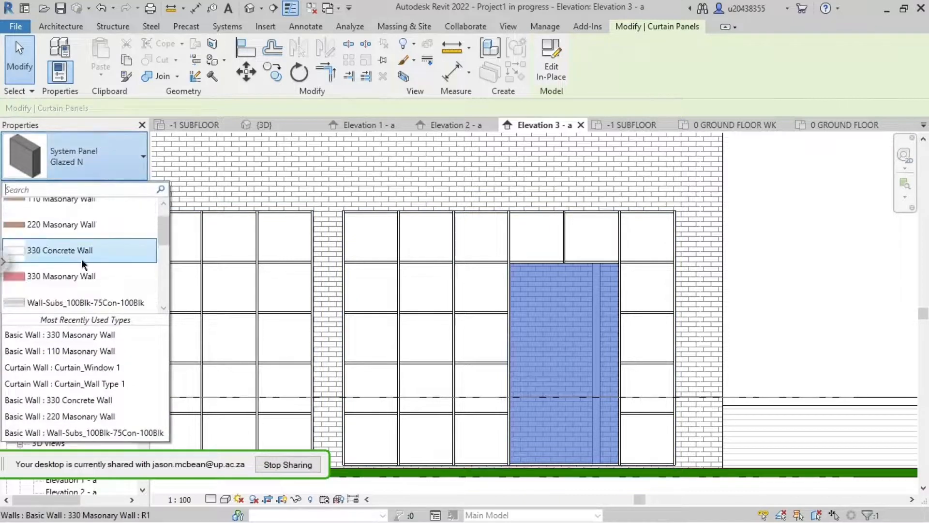
scroll(87, 262, down, 5)
scroll(82, 280, up, 3)
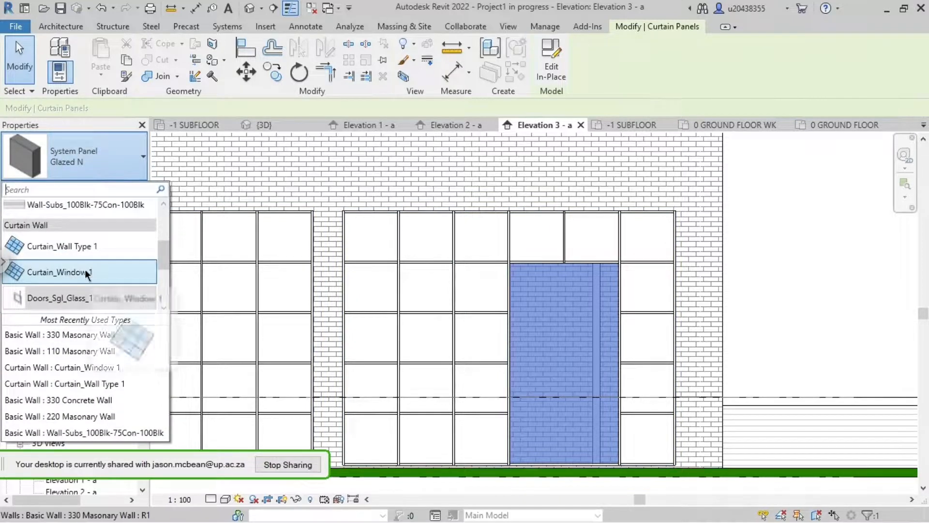
scroll(73, 291, down, 3)
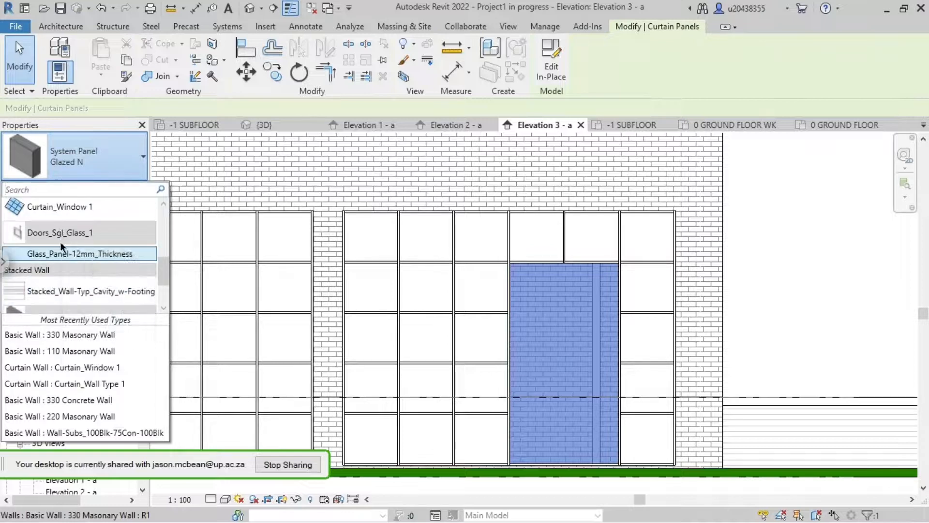
click(57, 255)
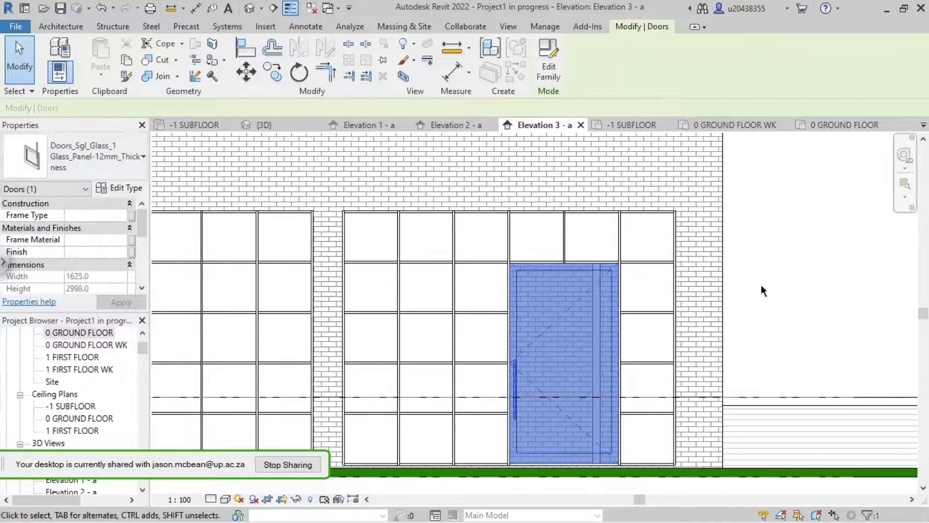
click(762, 289)
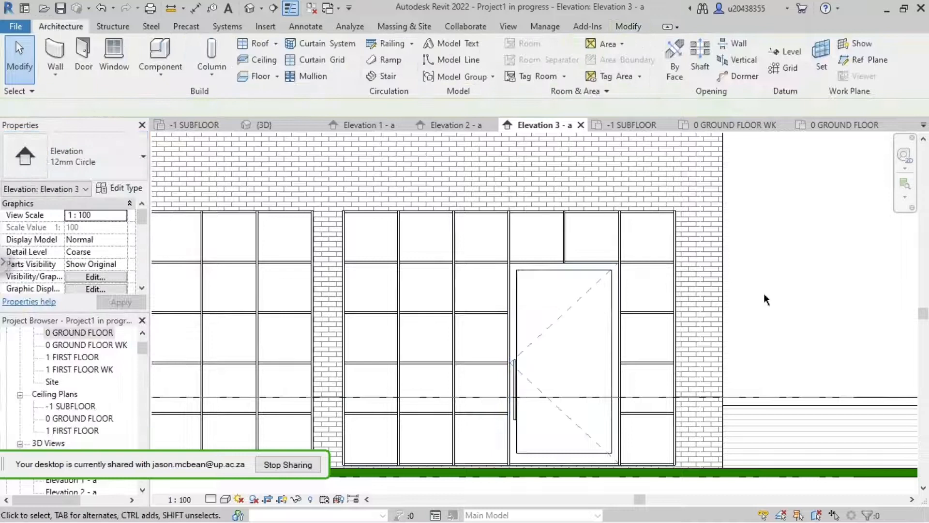
- Examine the new single glass door in the 3D view, from the front and from an angled view
click(250, 9)
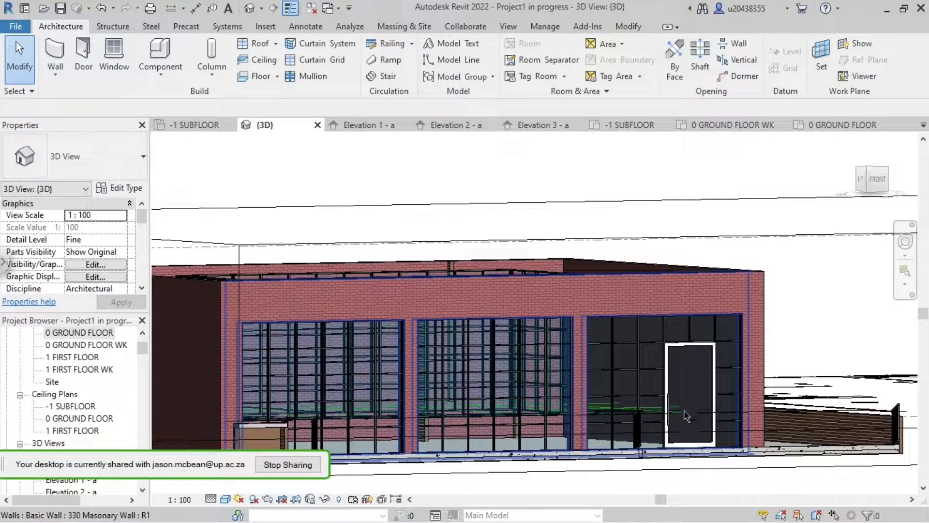
scroll(687, 407, up, 3)
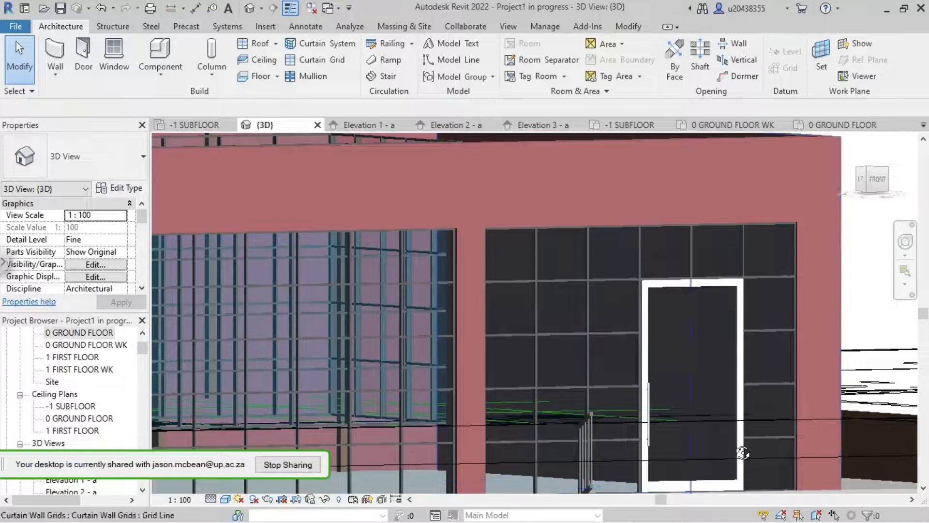
shift+middle_drag(740, 452, 801, 463)
scroll(703, 472, up, 5)
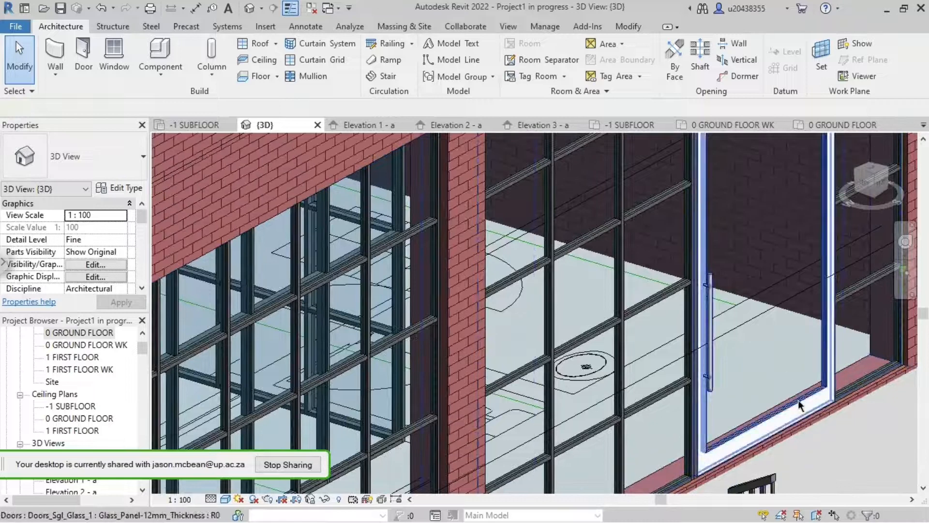
click(797, 400)
shift+middle_drag(788, 379, 759, 355)
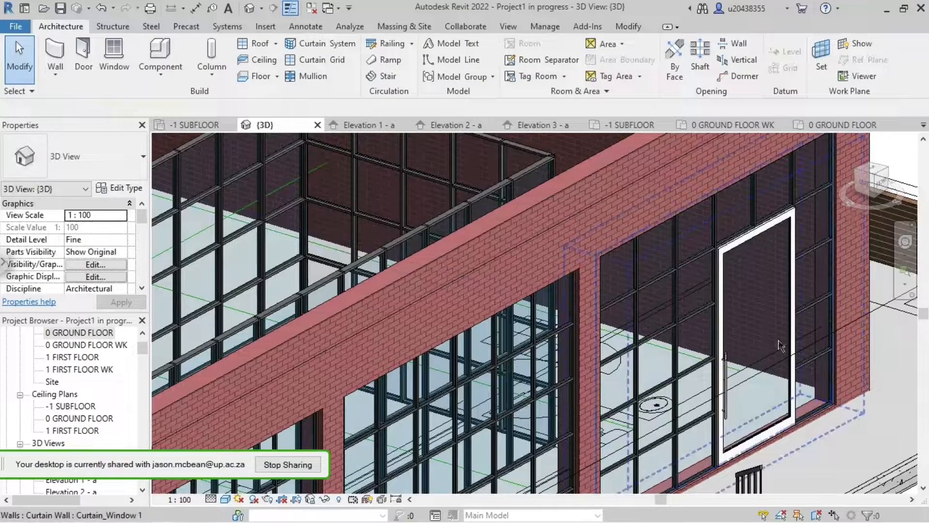
- Open the Autodesk family library for loading and set its region to United Kingdom
click(541, 29)
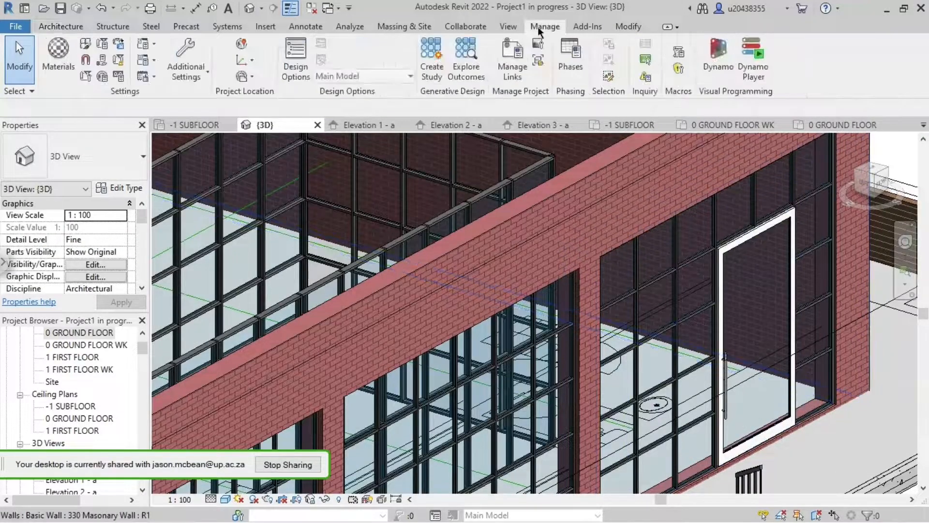
click(266, 27)
click(575, 53)
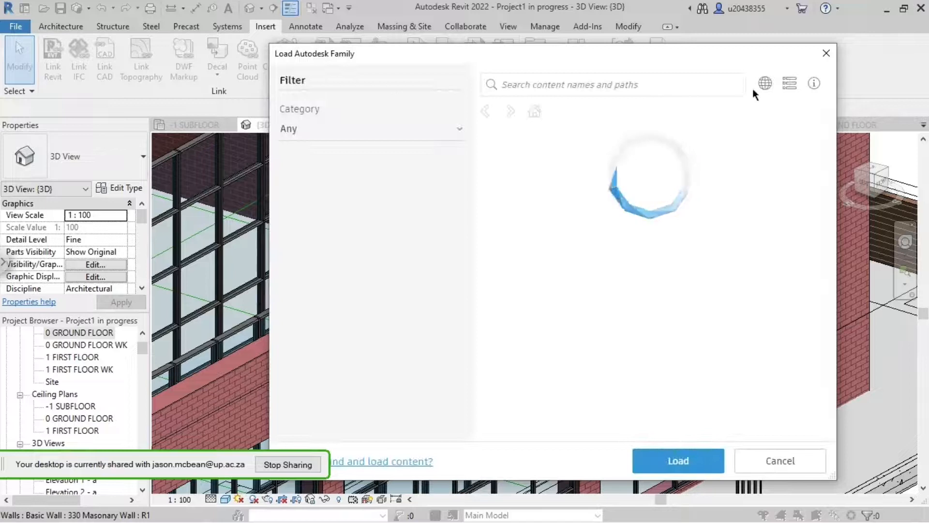
click(764, 85)
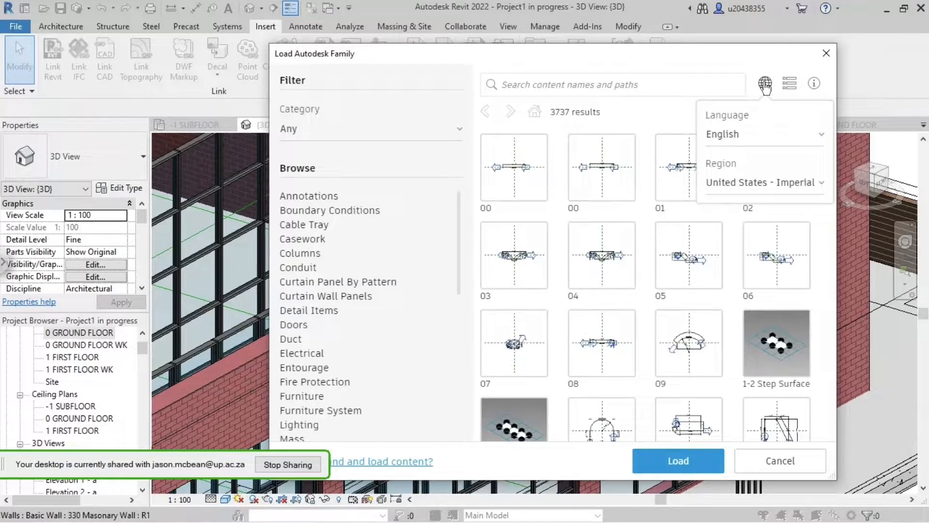
click(757, 187)
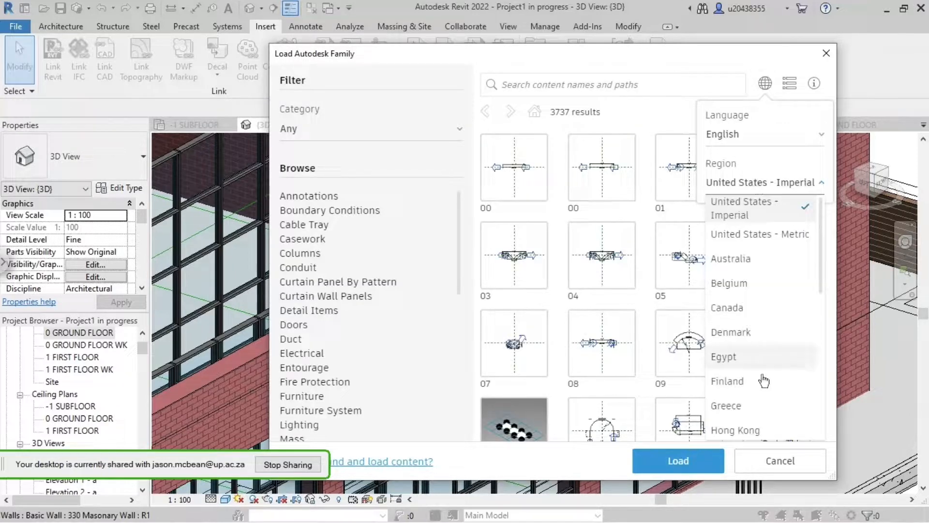
scroll(772, 389, down, 3)
scroll(772, 391, down, 1)
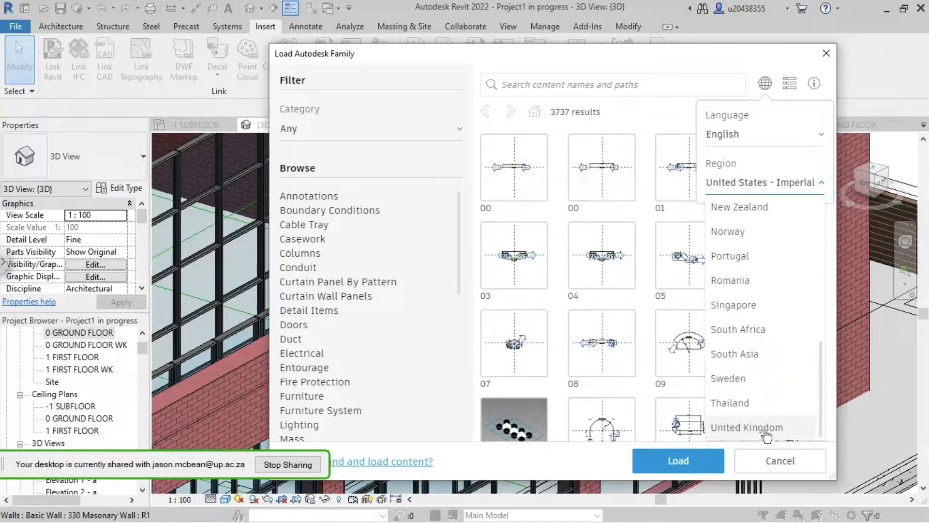
click(764, 429)
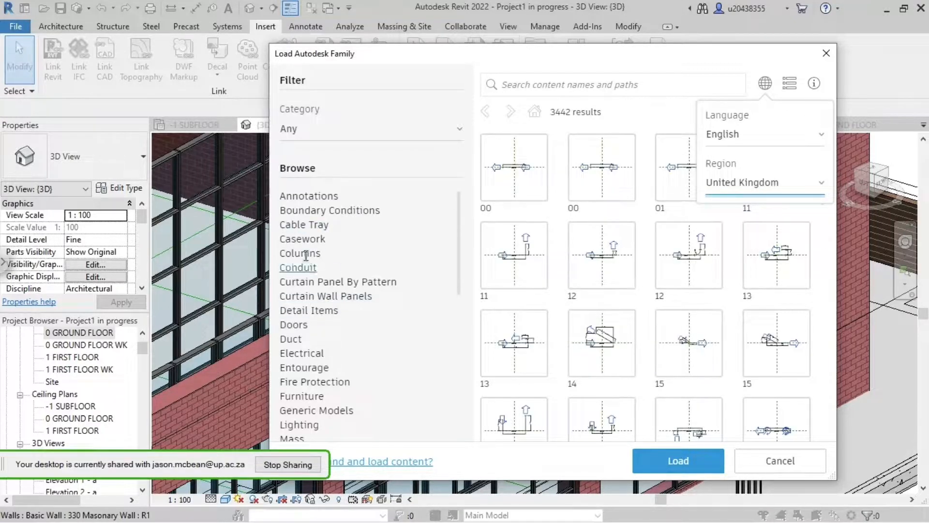
- Load the Doors_Dbl_Glass_4 family from the Curtain Wall Panels category
click(323, 296)
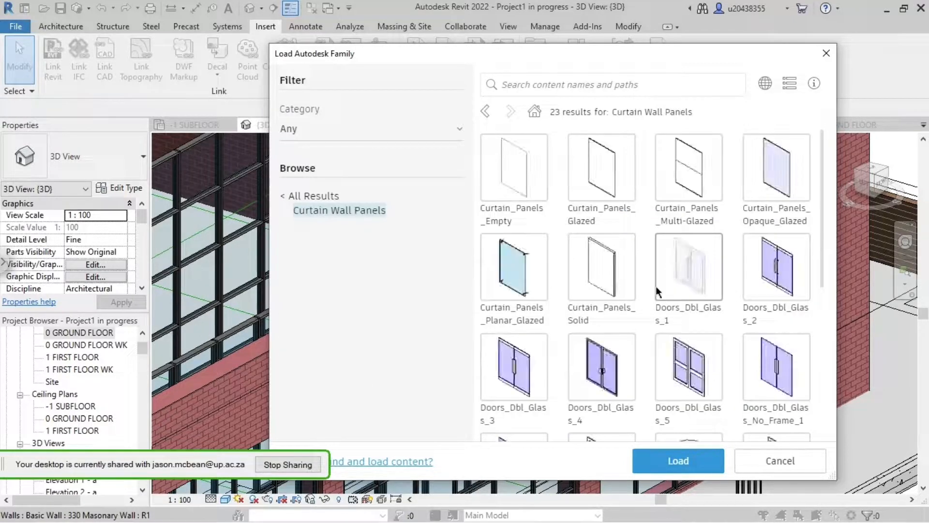
click(602, 368)
click(679, 461)
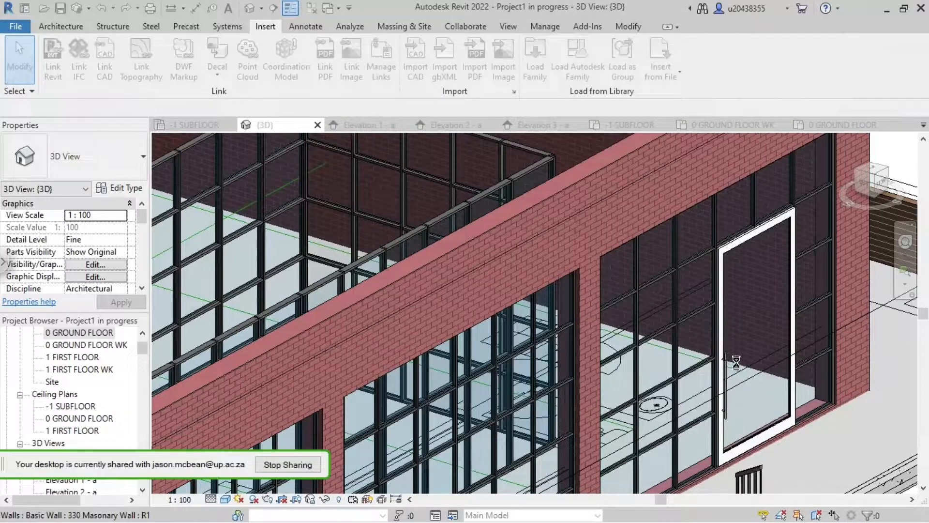
- Change the single glass door in the curtain wall to the type Doors_Dbl_Glass_4, Glass_Dbl_Door
click(731, 374)
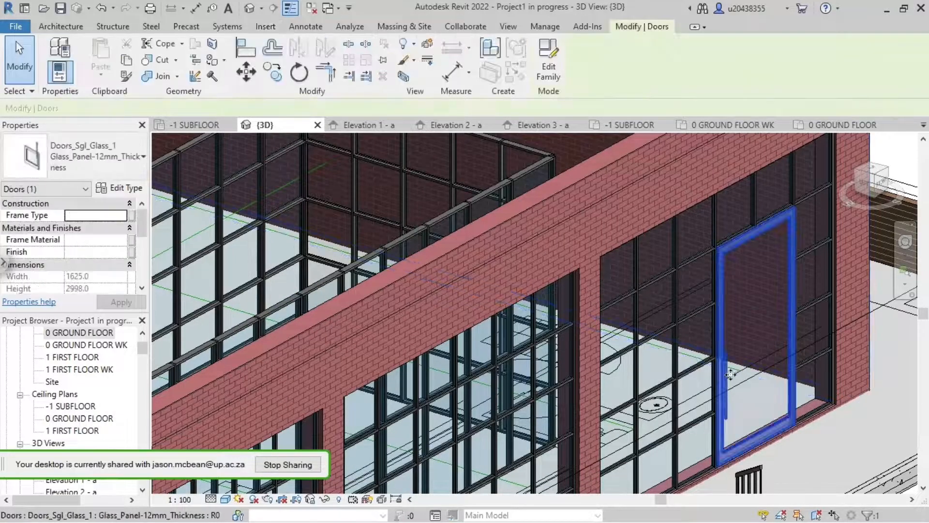
click(125, 189)
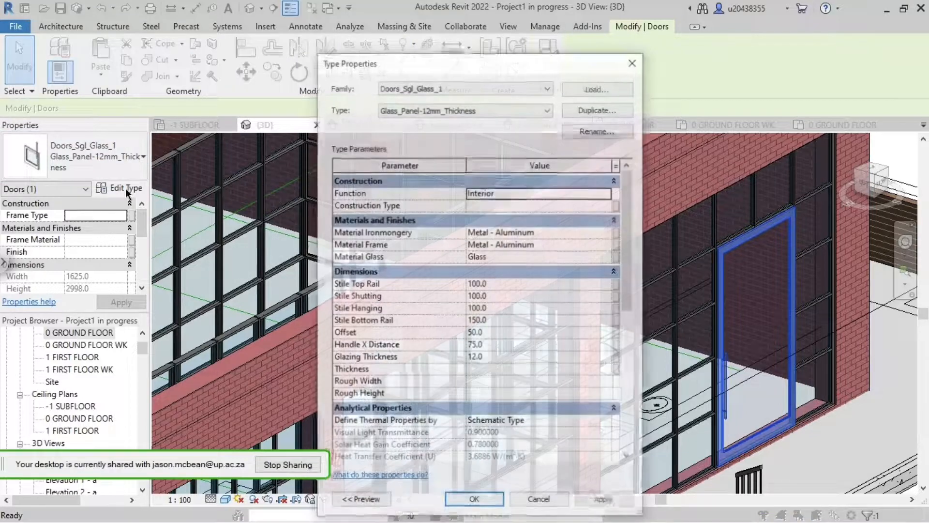
key(Escape)
click(109, 157)
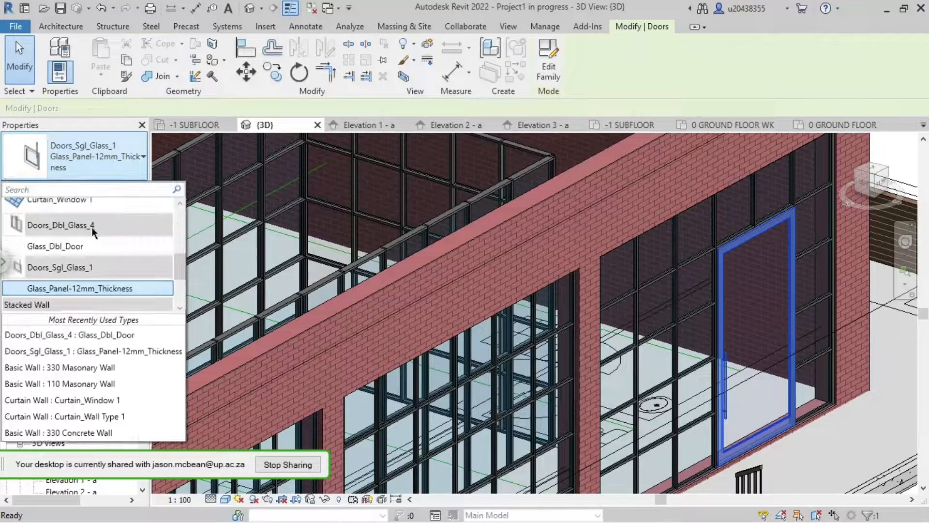
click(97, 246)
key(Escape)
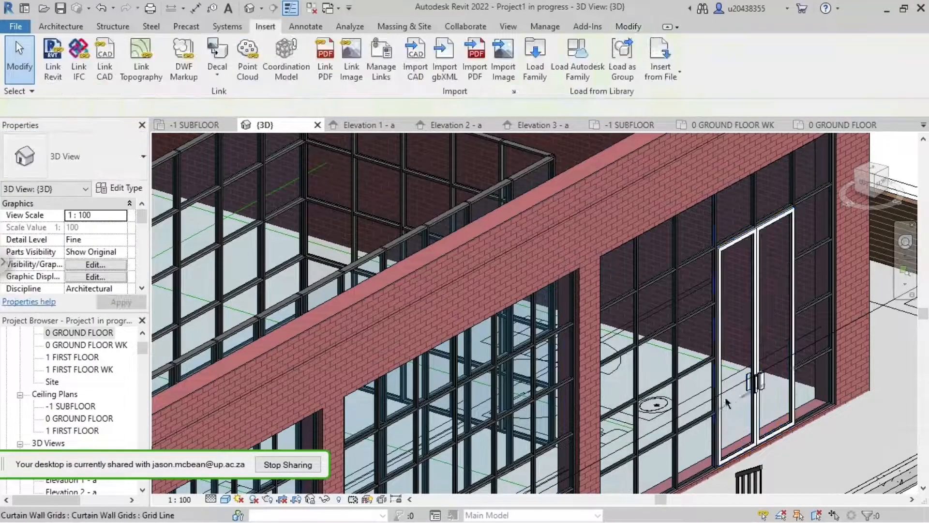
- Examine the double glass door, its neighbouring grid lines and the building's front and side walls in 3D
scroll(726, 402, down, 3)
shift+middle_drag(726, 402, 725, 378)
scroll(711, 390, up, 2)
scroll(719, 391, down, 3)
scroll(724, 377, up, 1)
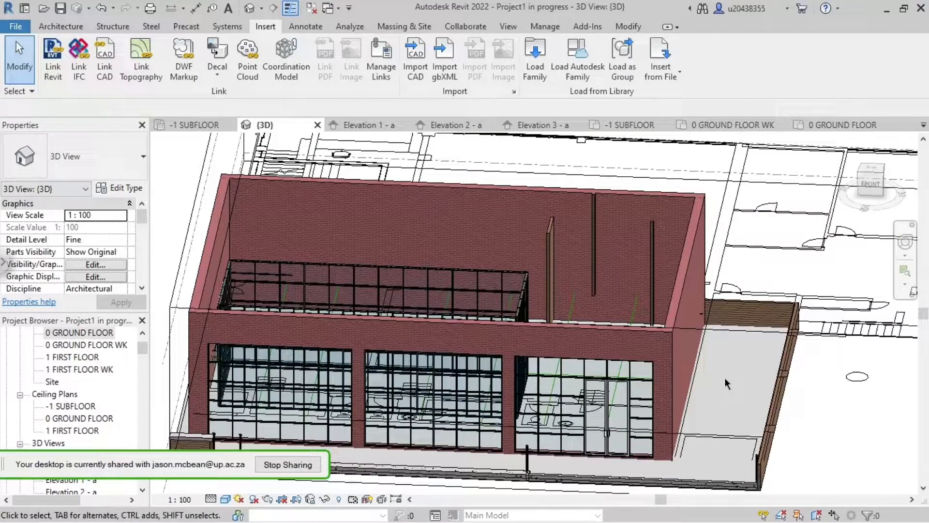
click(607, 434)
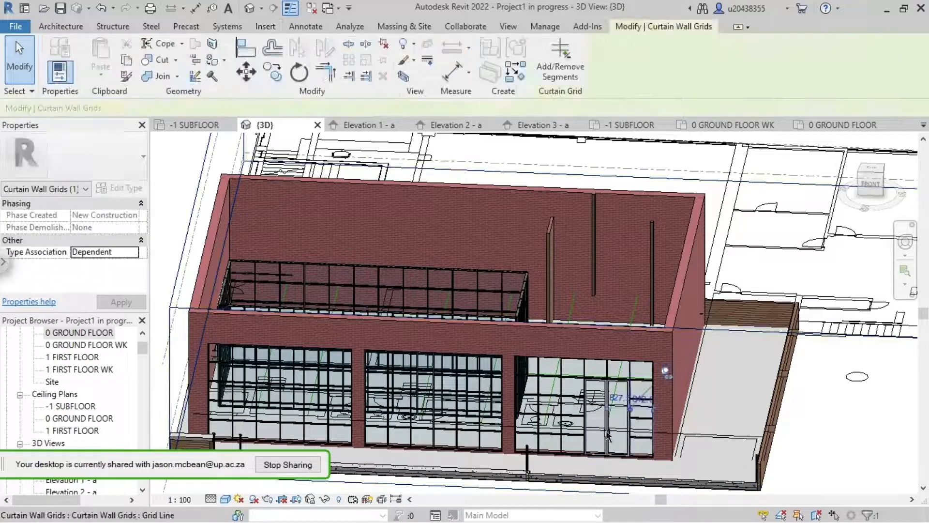
key(Escape)
click(608, 439)
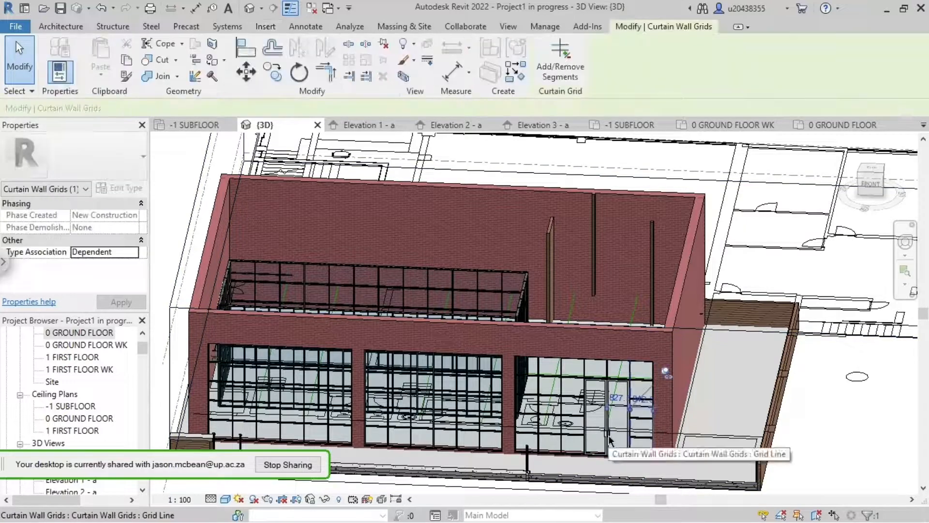
key(Escape)
scroll(609, 433, up, 4)
click(607, 423)
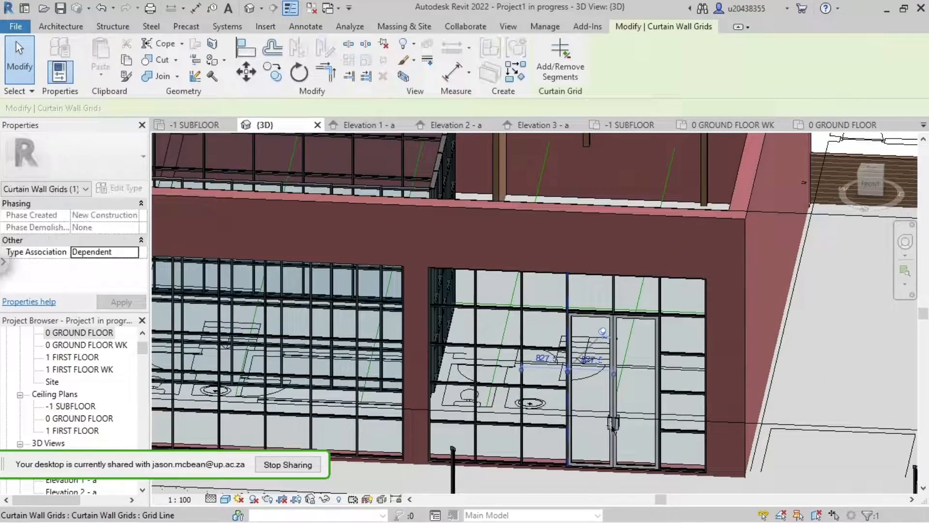
key(Escape)
click(610, 426)
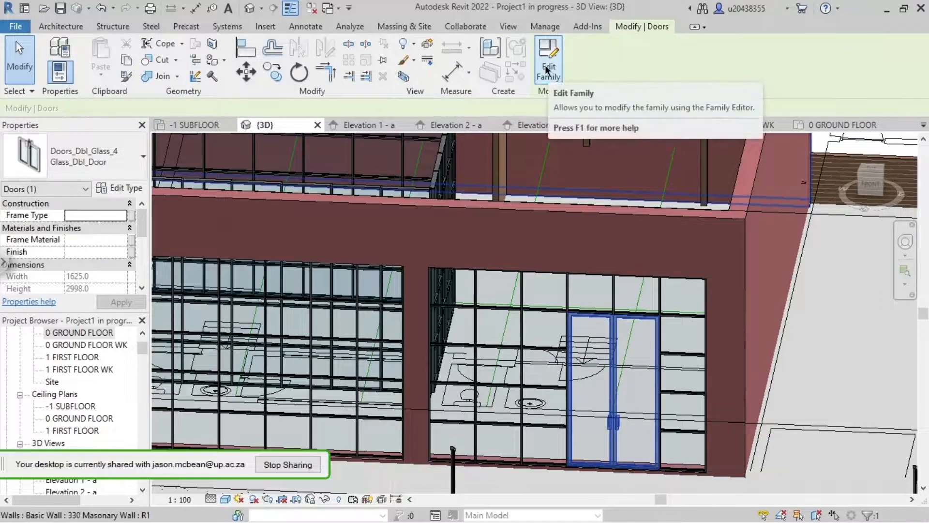
key(Escape)
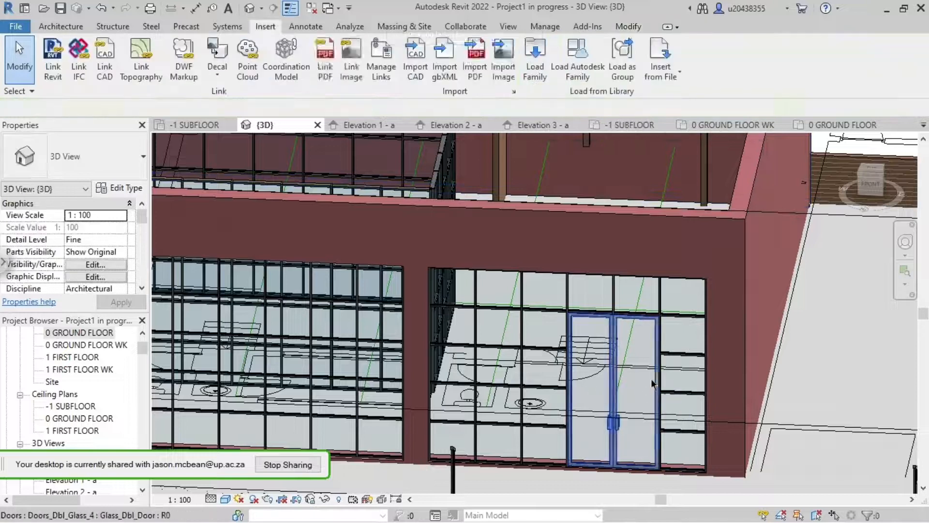
scroll(612, 397, down, 3)
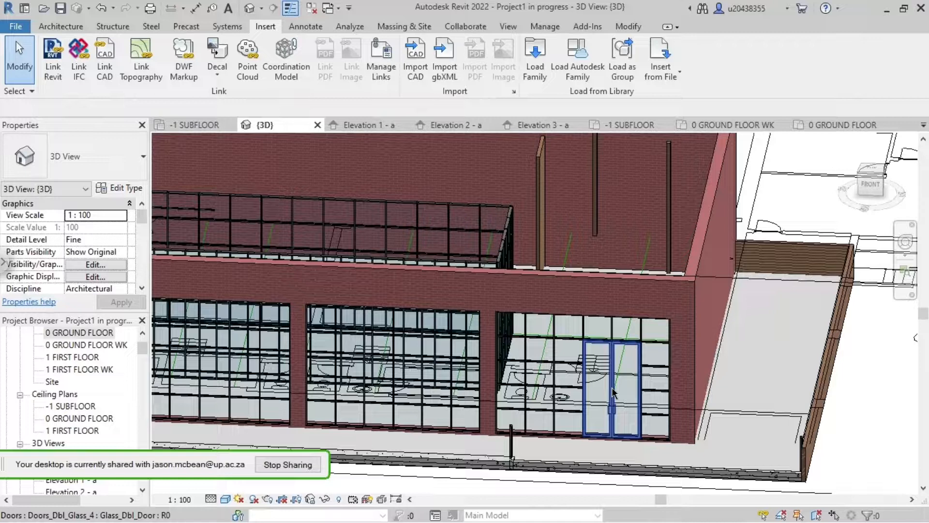
scroll(599, 390, down, 5)
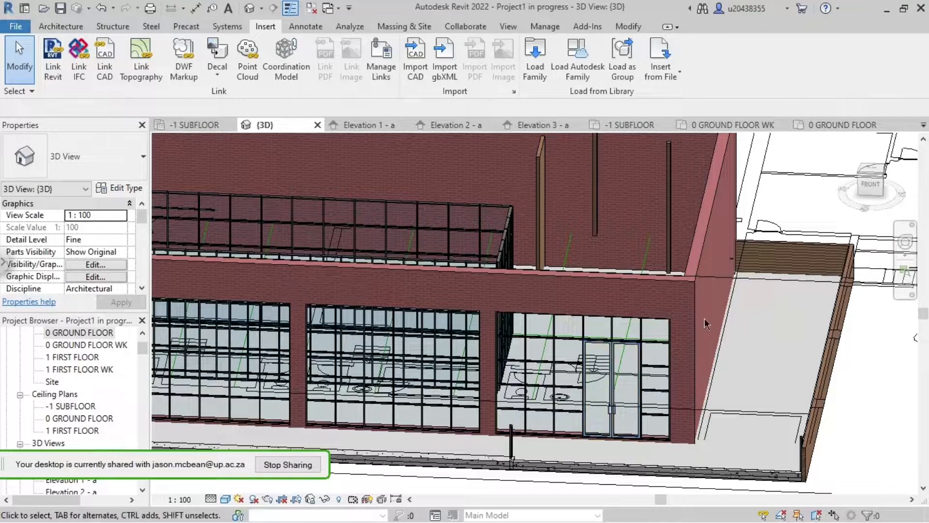
shift+middle_drag(780, 308, 712, 350)
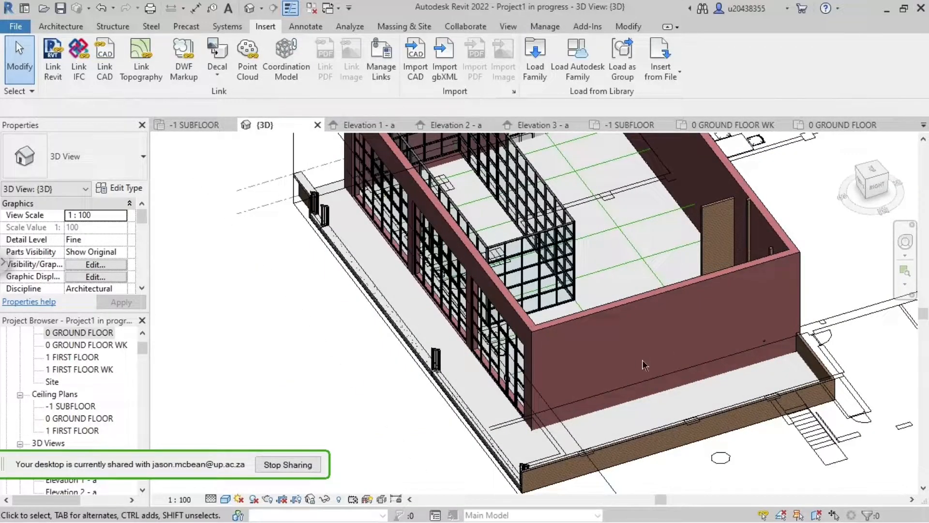
- On the 0 GROUND FLOOR plan, draw a 2000 mm Curtain_Window 1 wall within the side masonry wall near the front corner, similar to the front windows
double_click(69, 332)
scroll(692, 366, up, 2)
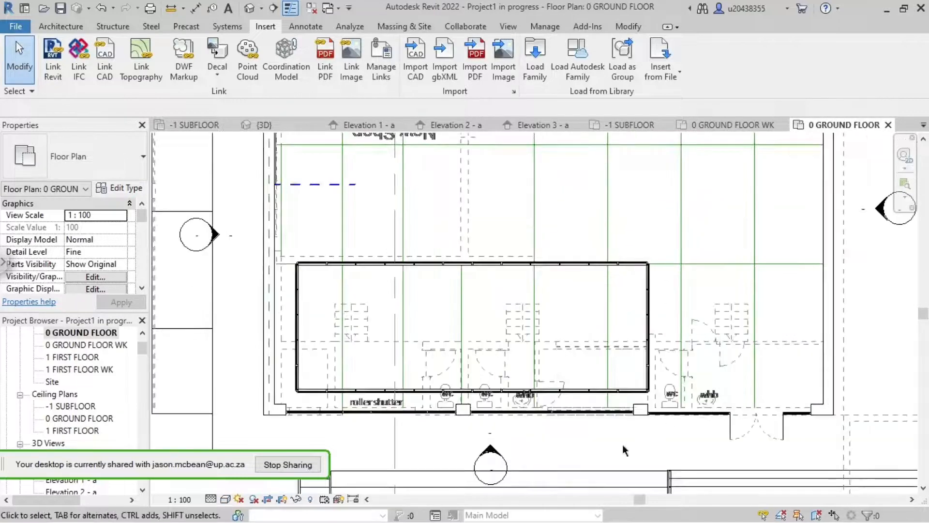
scroll(624, 441, up, 1)
middle_drag(627, 428, 461, 476)
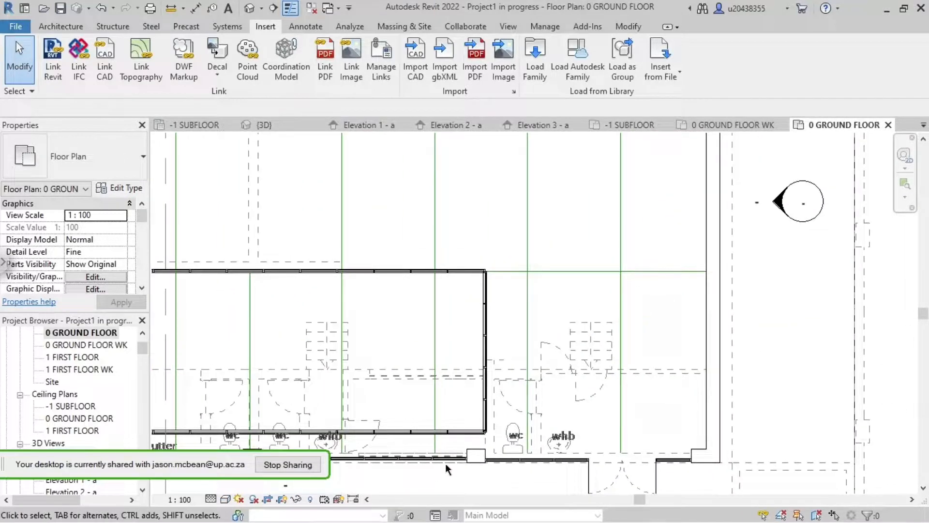
scroll(680, 320, up, 4)
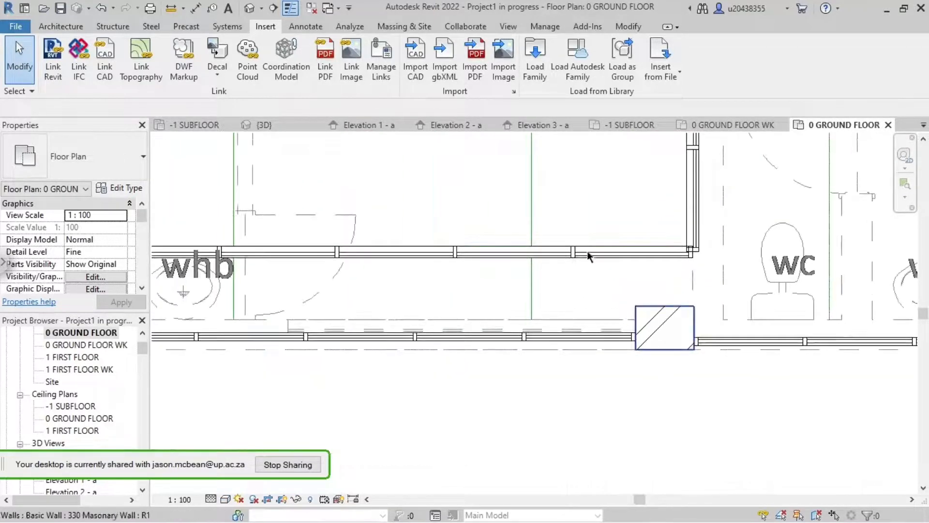
right_click(591, 335)
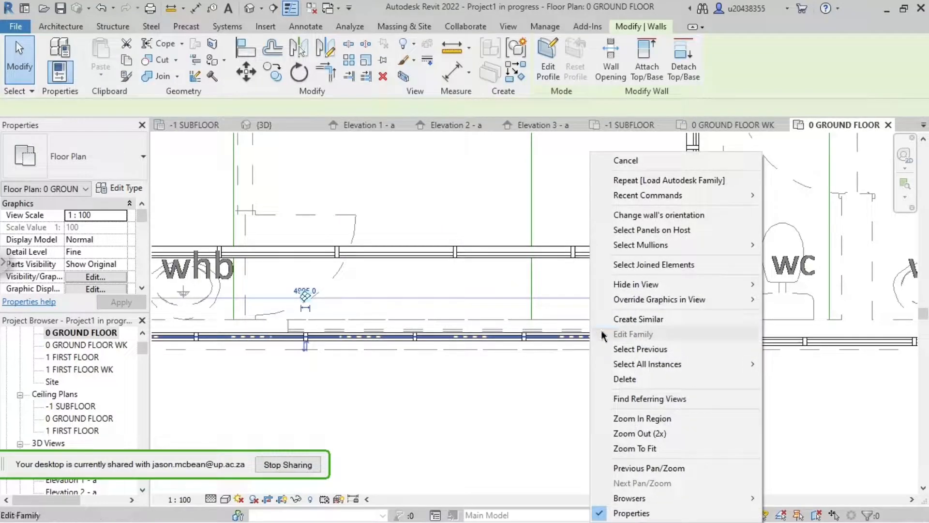
click(633, 318)
scroll(548, 378, down, 3)
middle_drag(866, 328, 314, 484)
click(617, 419)
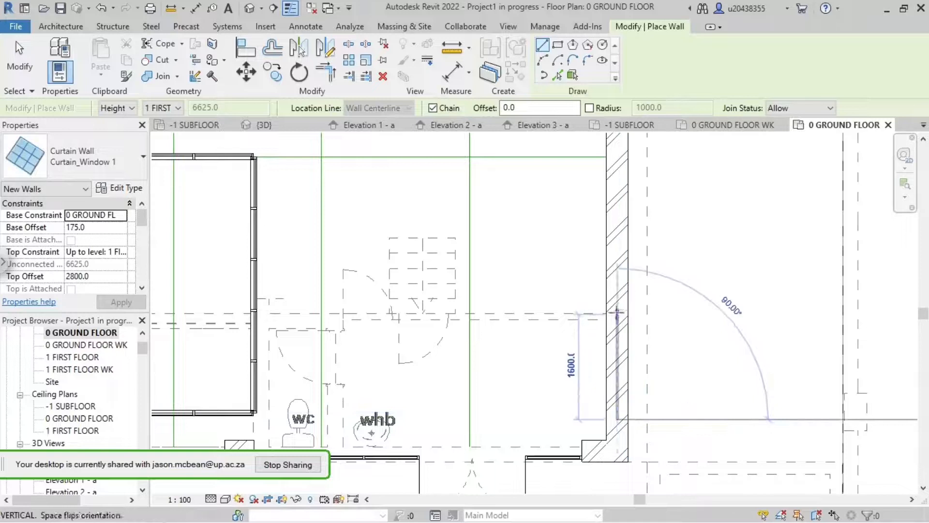
click(617, 289)
key(Escape)
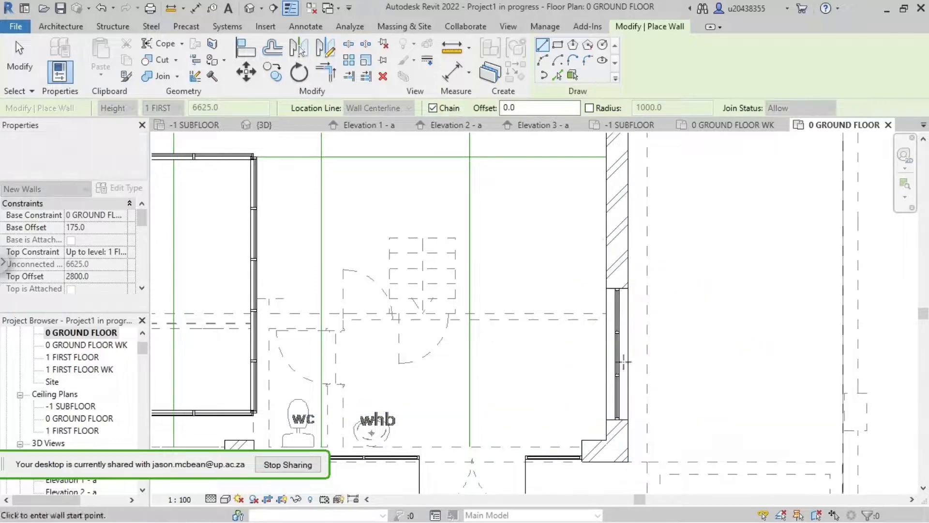
key(Escape)
click(618, 361)
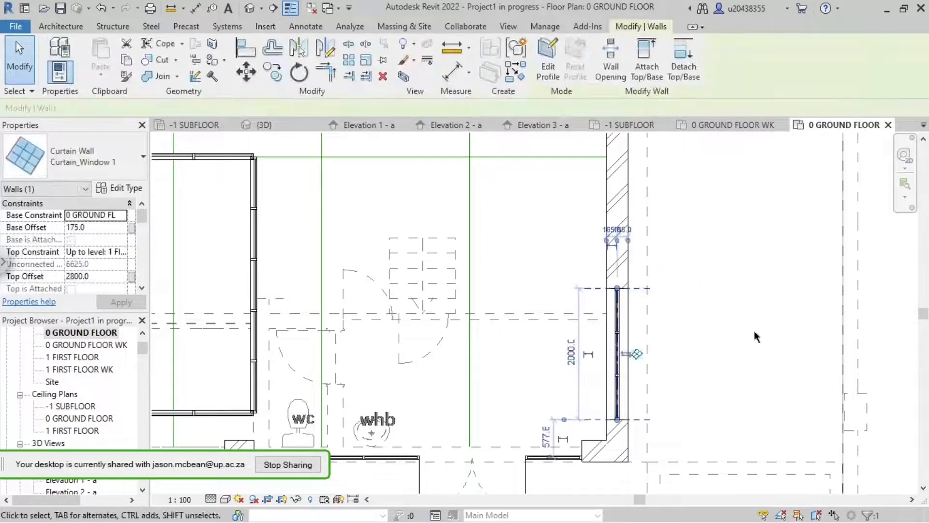
click(735, 340)
- Draw a 1200 mm Curtain_Window 1 wall within the side masonry wall, directly adjoining the rear end of the 2000 mm window
middle_drag(710, 379, 666, 448)
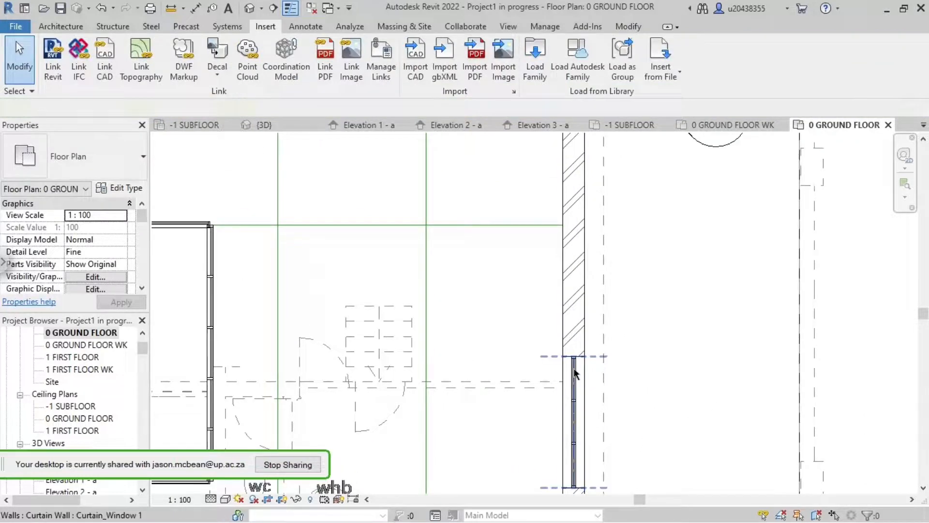
click(575, 373)
right_click(574, 372)
click(583, 318)
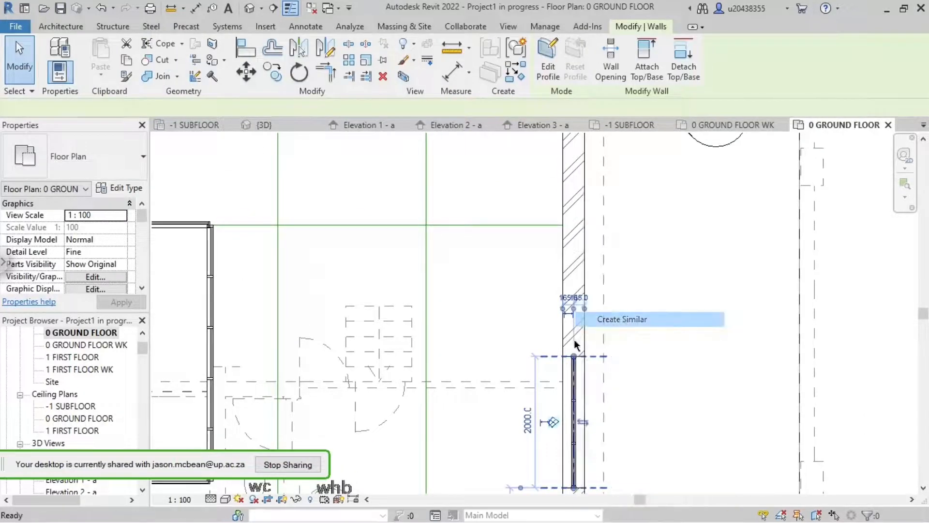
scroll(576, 344, up, 3)
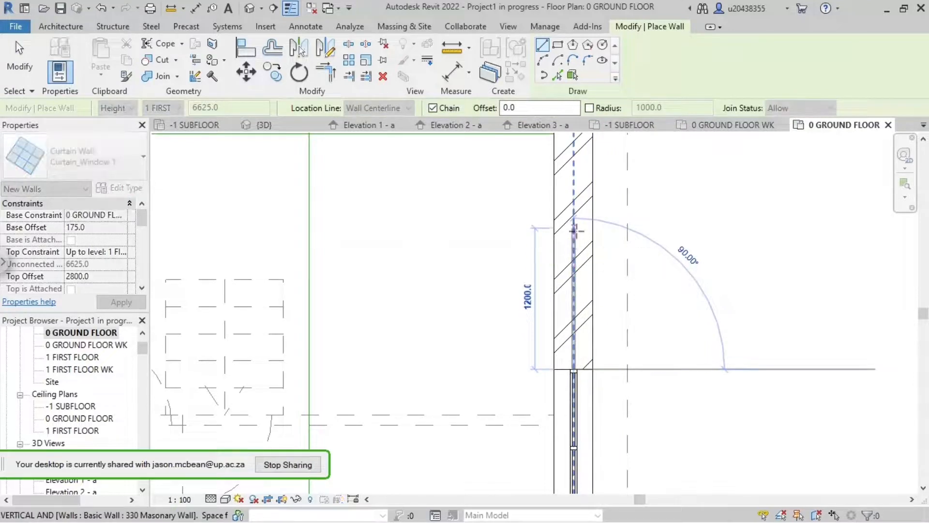
click(575, 228)
key(Escape)
key(Escape)
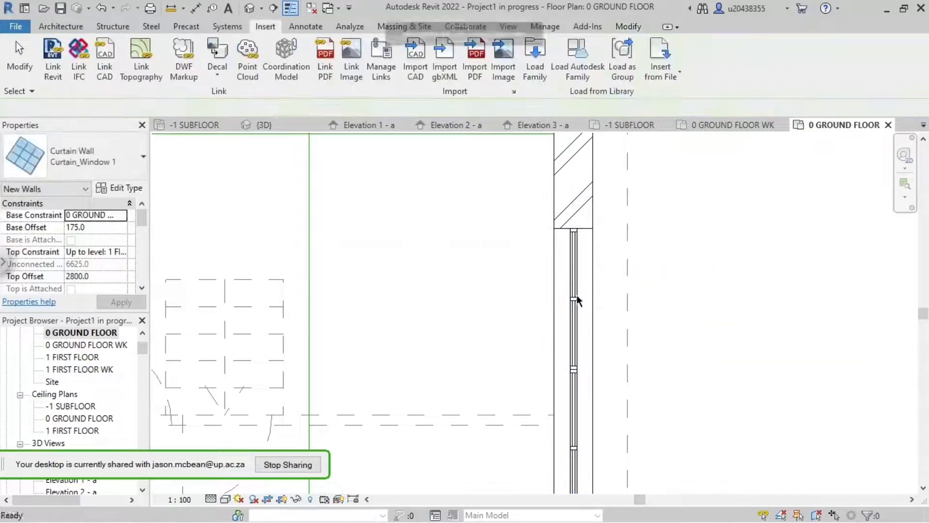
click(572, 310)
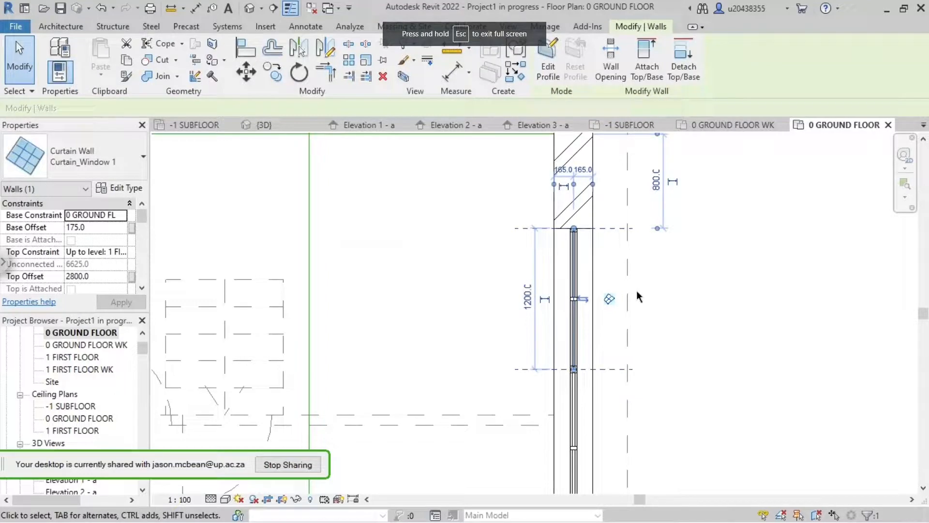
- Copy the 2000 mm side window along the masonry wall to the far end of the 1200 mm window
scroll(593, 392, down, 2)
click(593, 391)
middle_drag(686, 396, 654, 361)
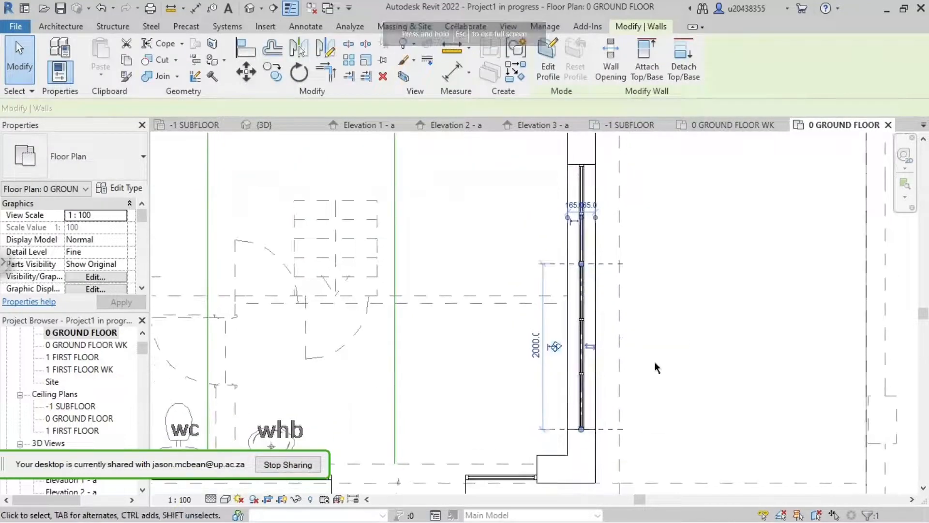
key(c)
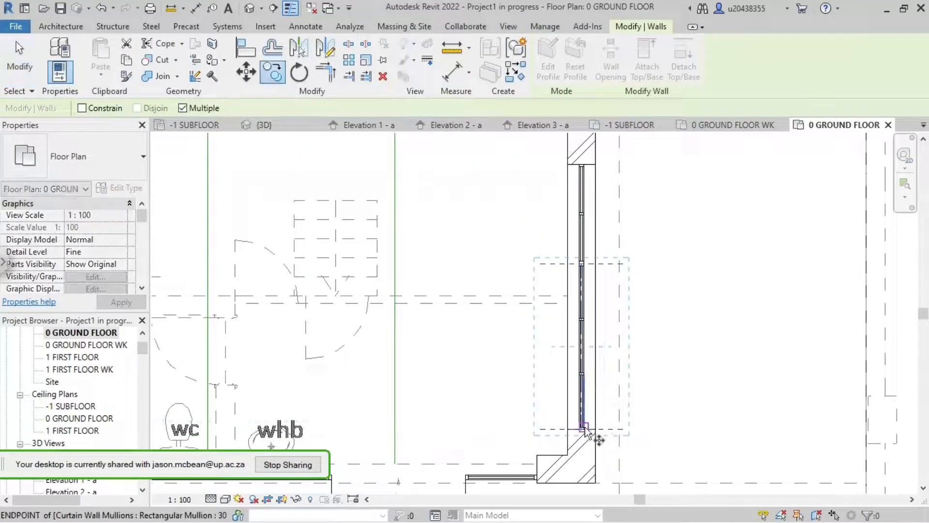
click(584, 434)
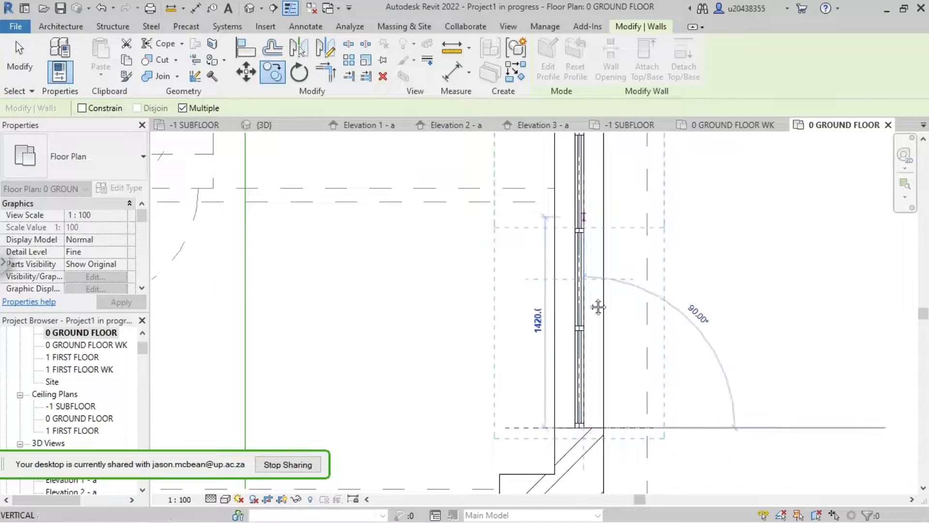
scroll(598, 307, up, 2)
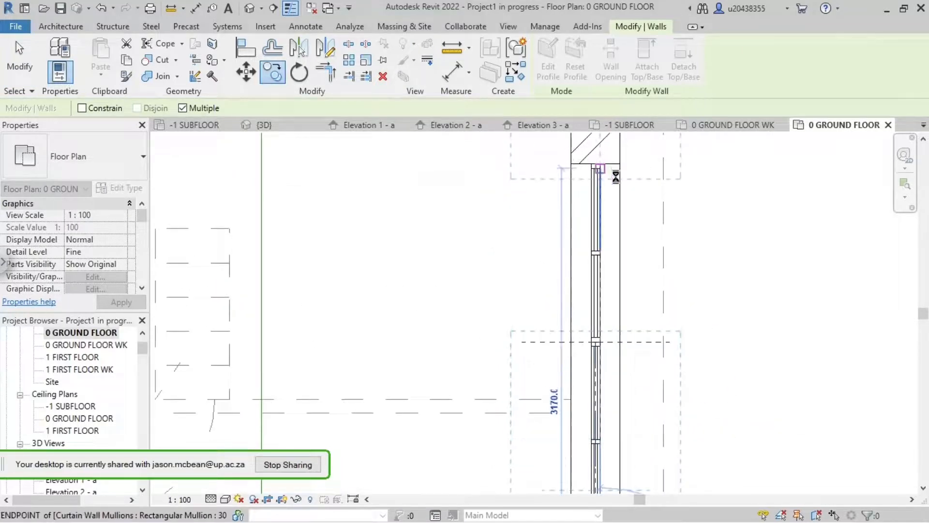
key(Escape)
key(Escape)
scroll(659, 261, down, 3)
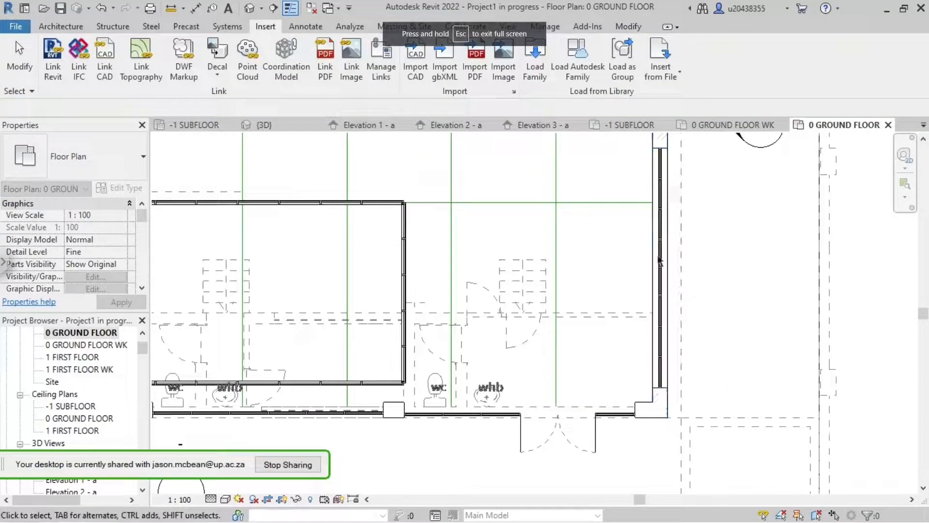
- In the 3D view, select all three adjoining Curtain_Window 1 walls in the side masonry wall together
click(249, 8)
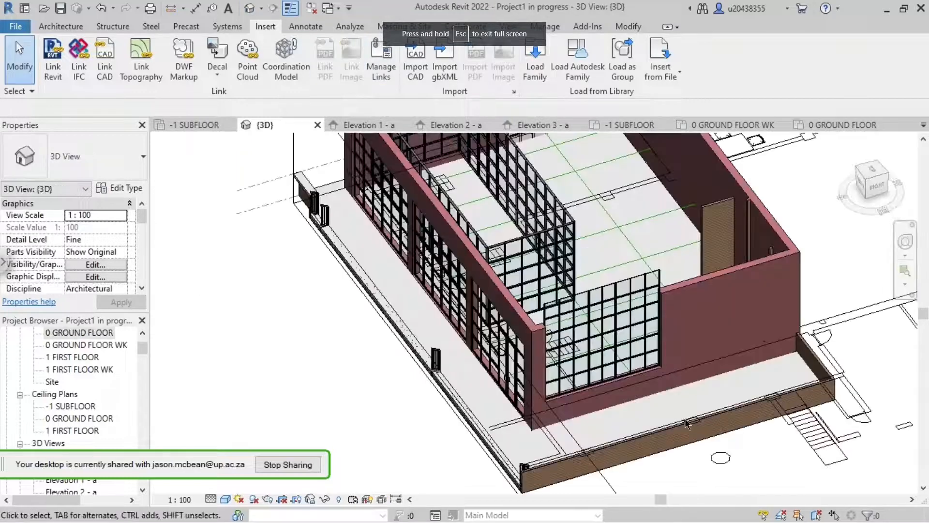
scroll(606, 386, up, 3)
click(621, 296)
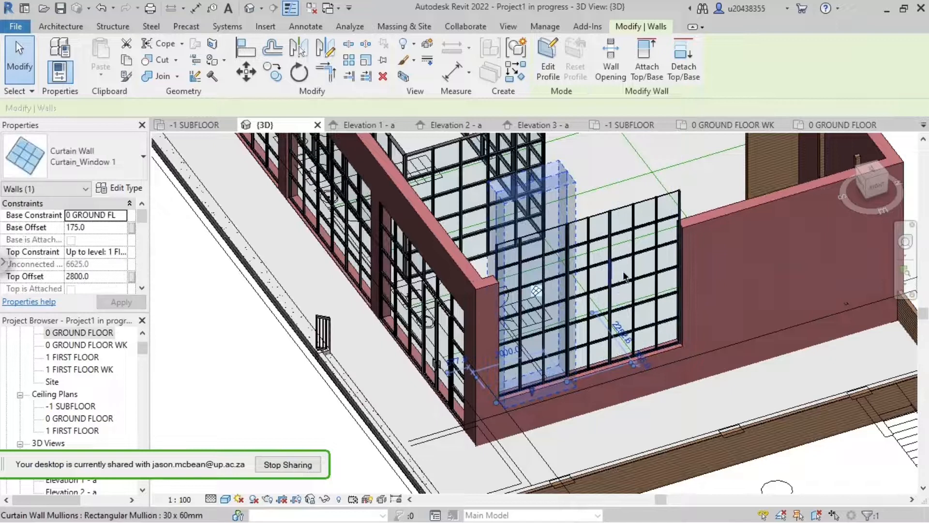
click(624, 276)
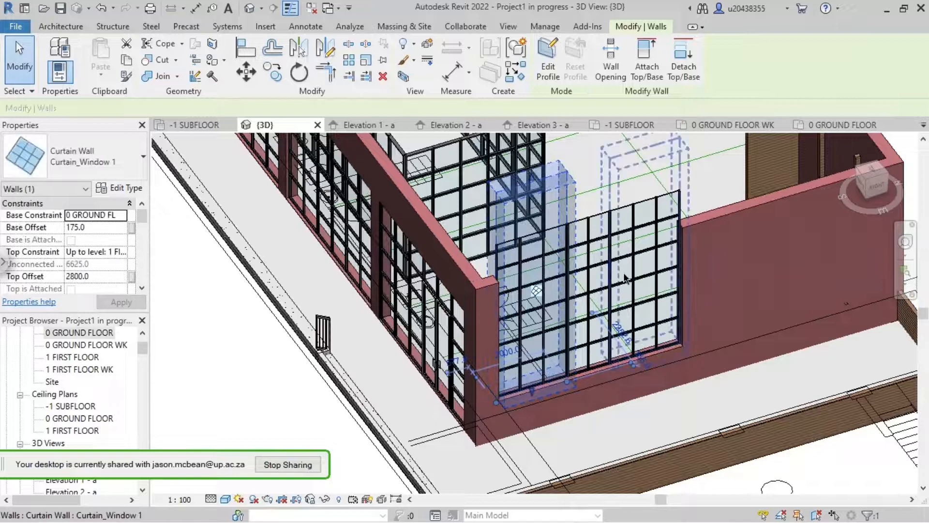
ctrl+click(590, 342)
key(Escape)
click(588, 339)
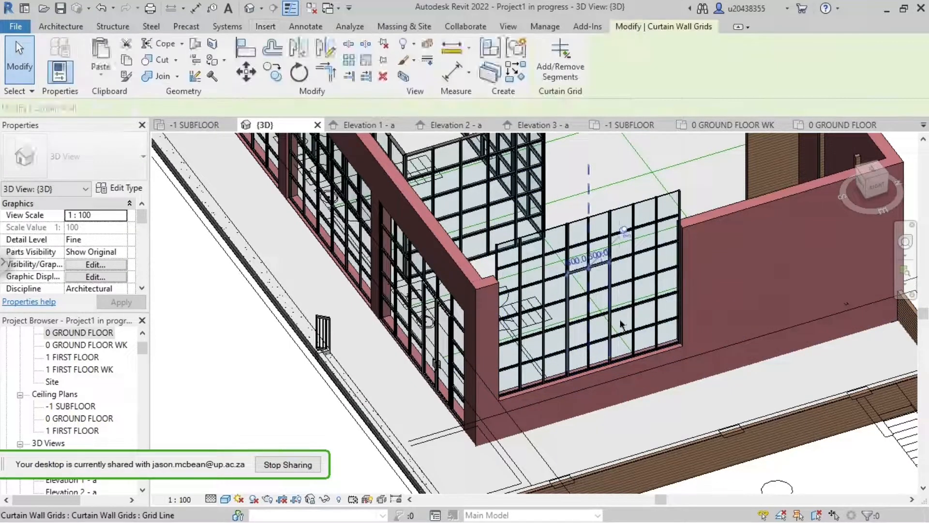
key(Escape)
click(593, 360)
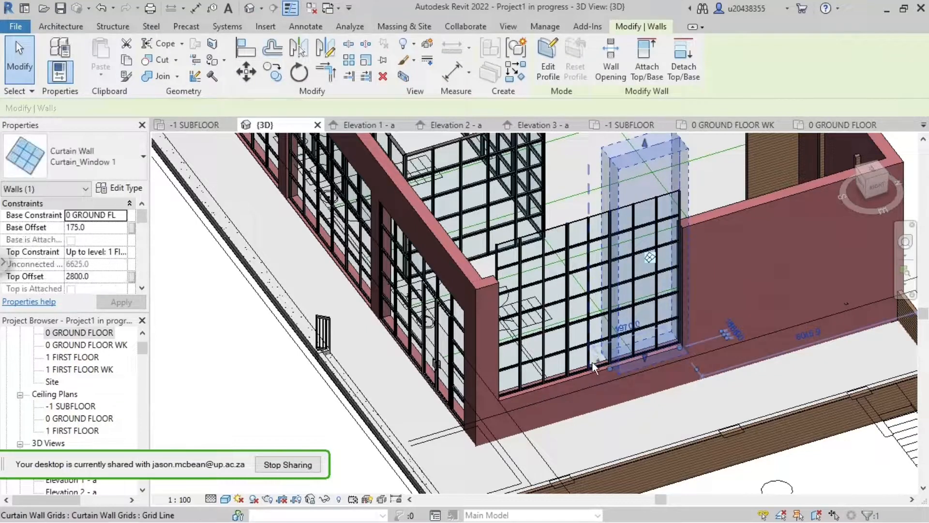
ctrl+click(596, 366)
key(Escape)
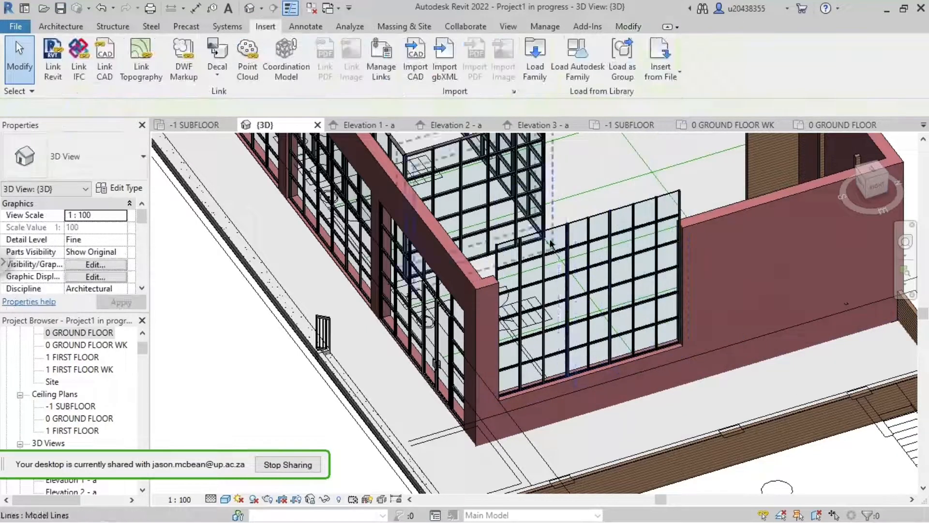
click(586, 234)
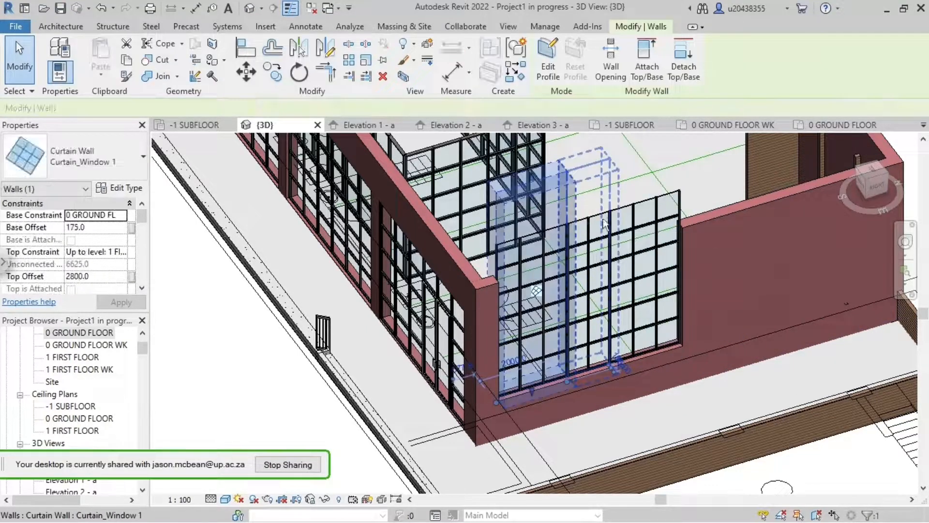
ctrl+click(604, 224)
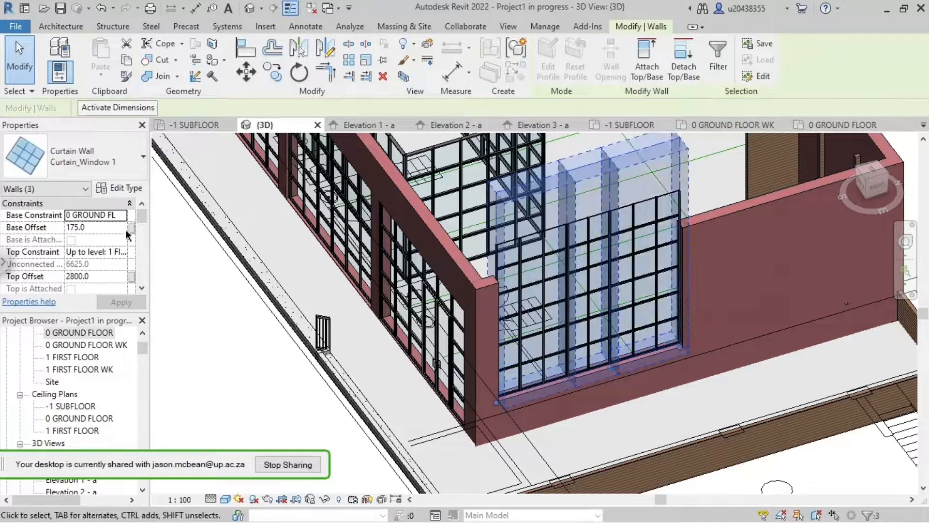
- Set the top offset of the three side windows to 0.0, keeping the top constraint at level 1 FIRST FLOOR
click(125, 253)
click(121, 252)
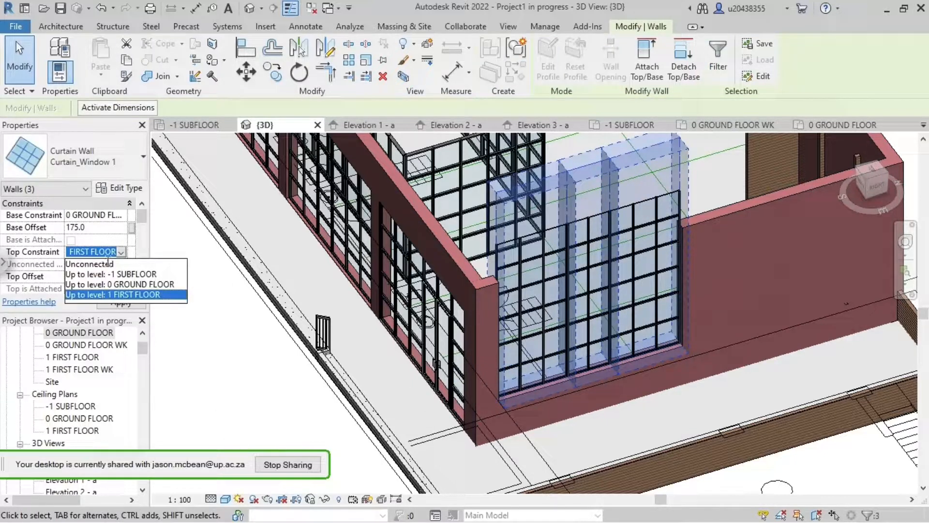
click(107, 257)
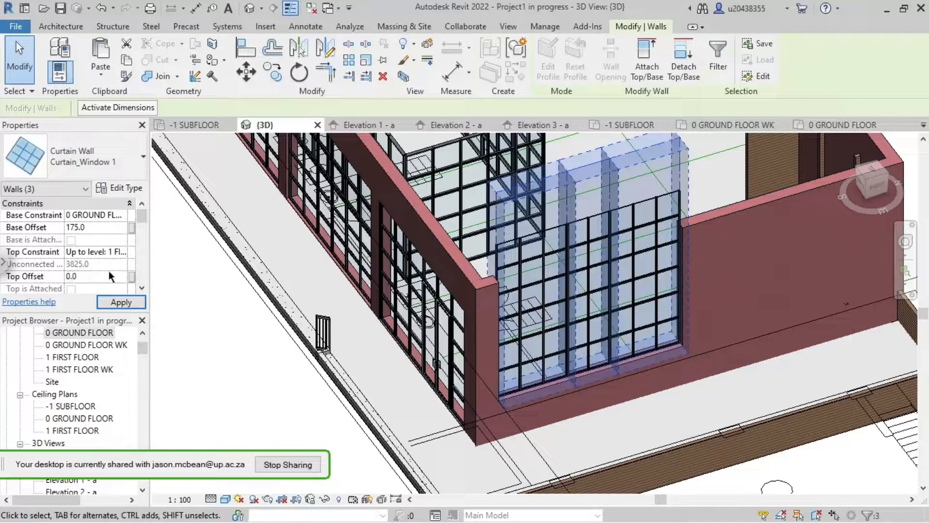
click(121, 302)
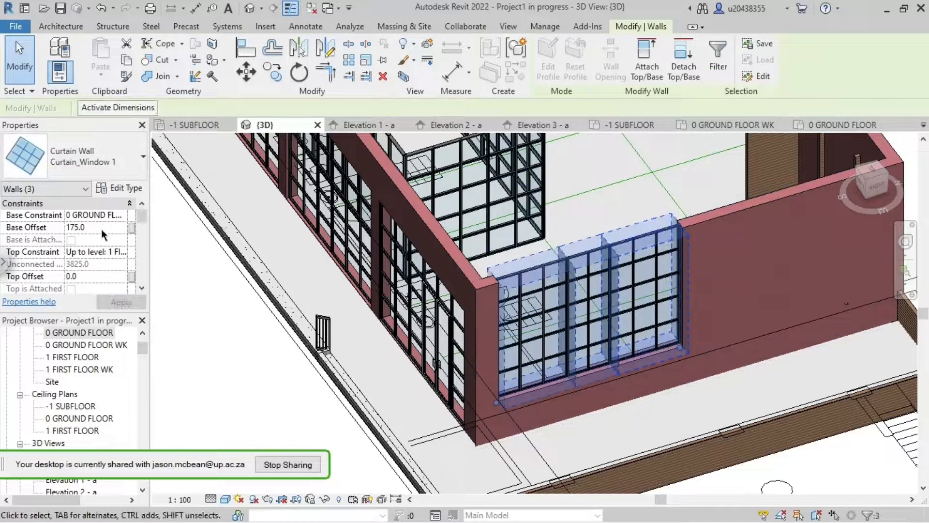
- Constrain the three side windows' tops up to level 0 GROUND FLOOR with a 2400 top offset and set their base offset to 0.0
click(124, 252)
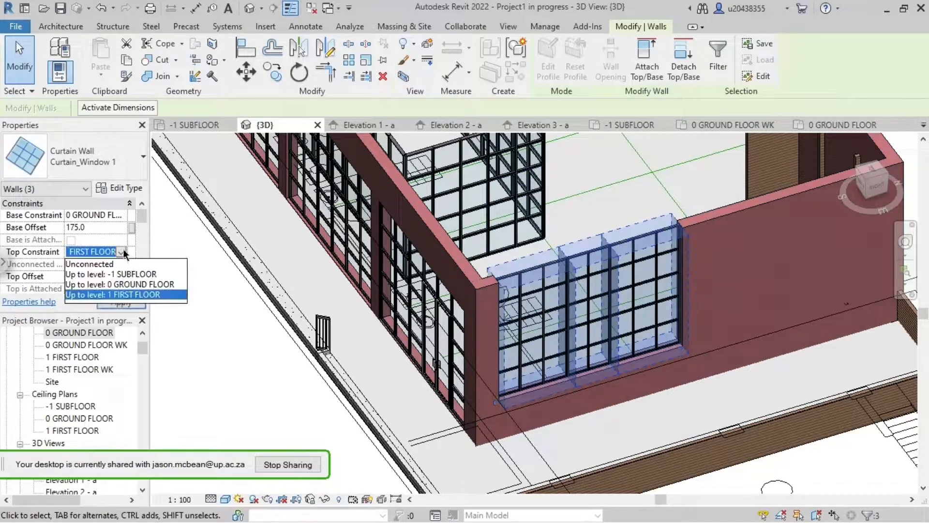
click(119, 285)
click(99, 274)
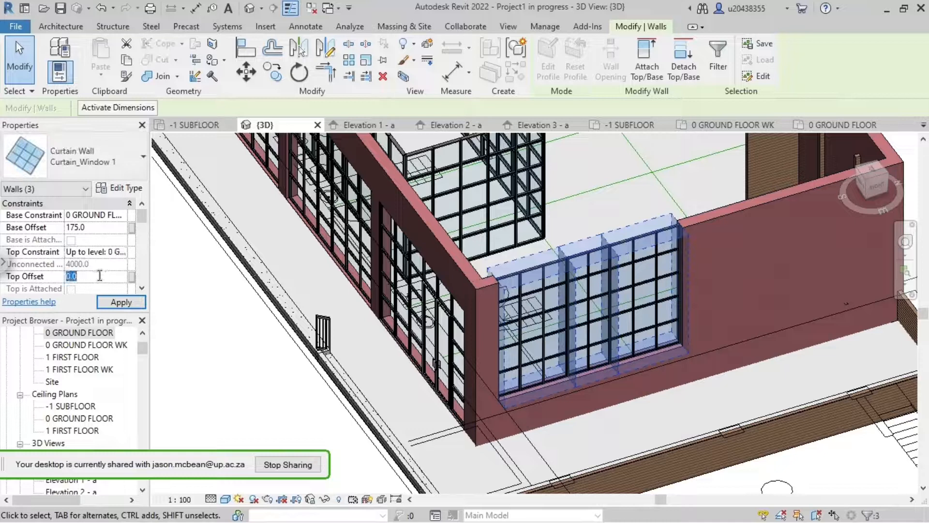
click(103, 227)
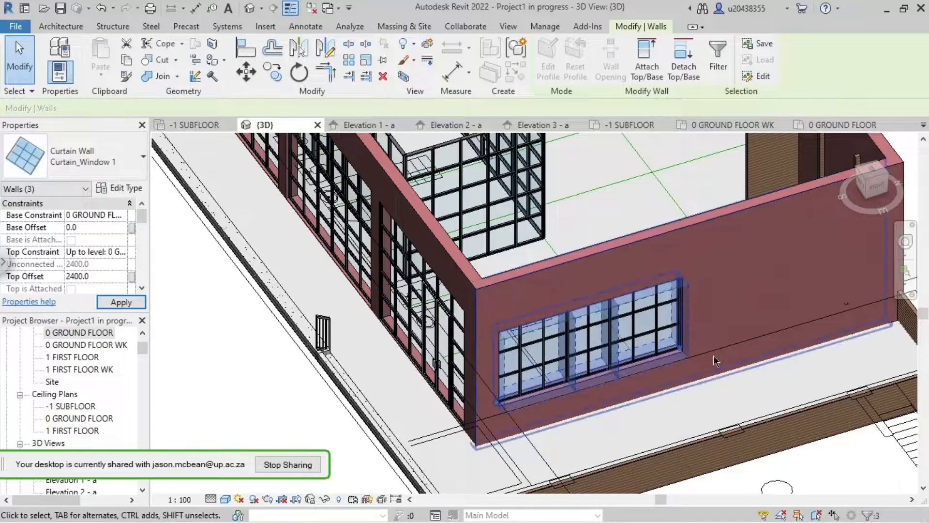
key(Escape)
- Set the base constraint of the middle side window to -1 SUBFLOOR
click(564, 397)
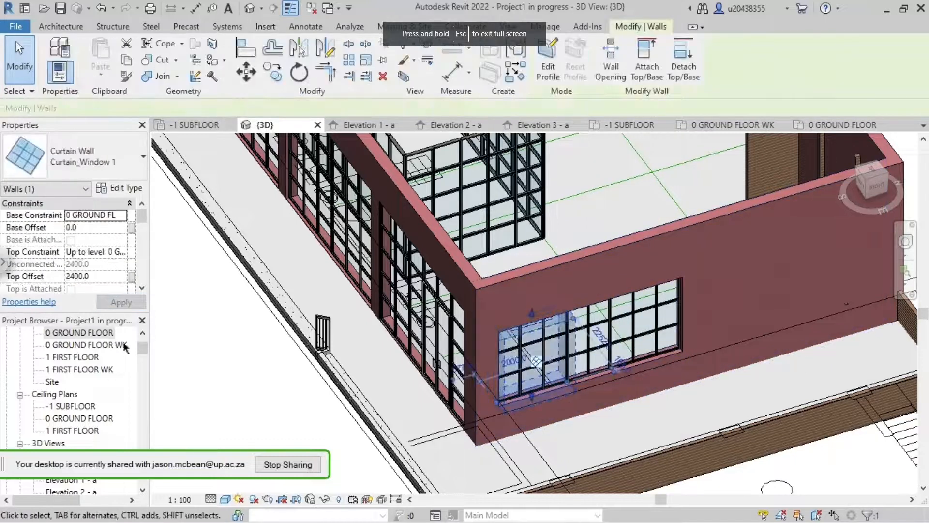
key(Escape)
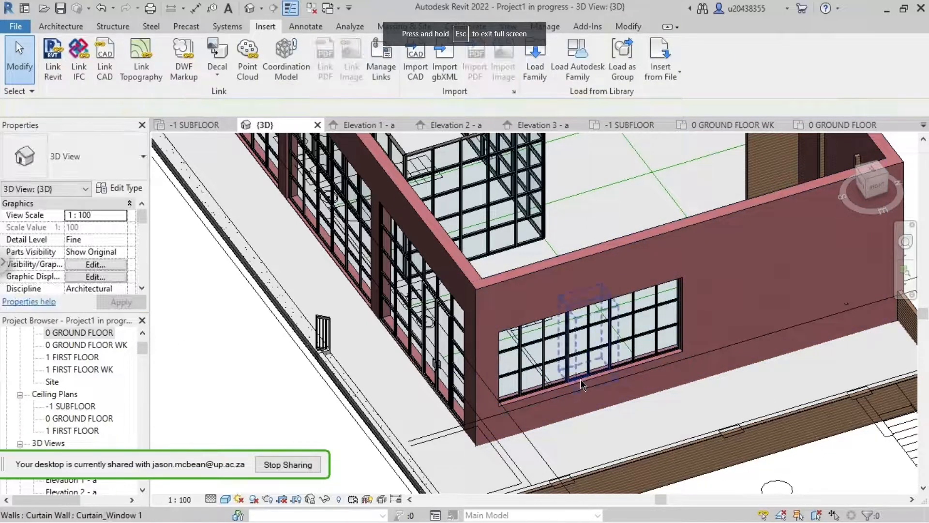
click(580, 379)
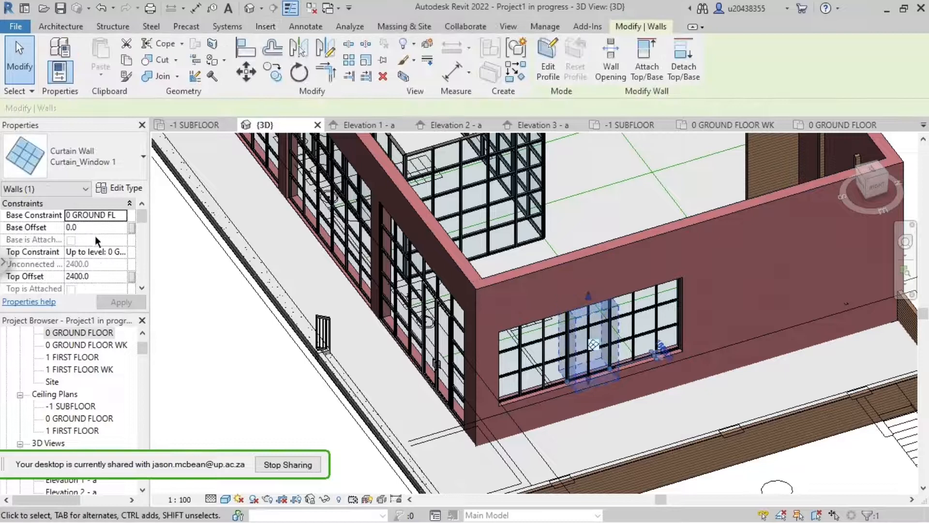
key(Escape)
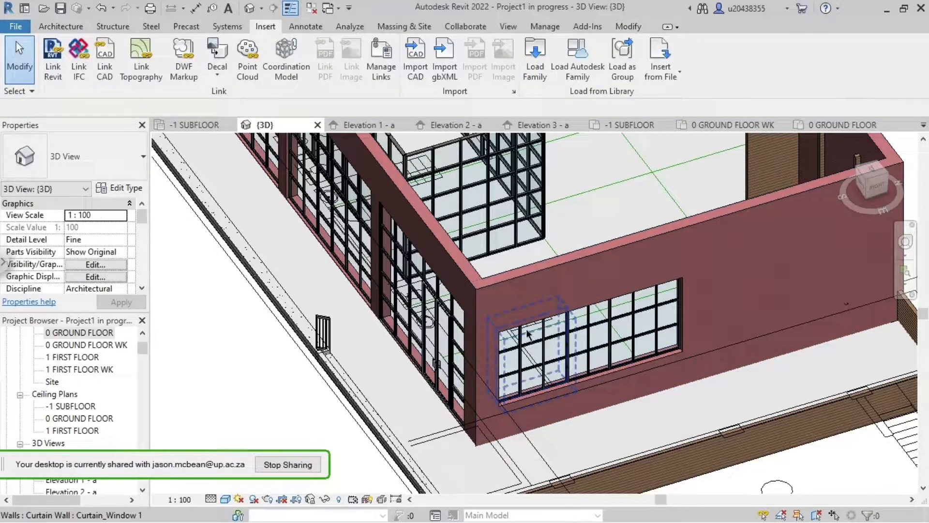
click(600, 352)
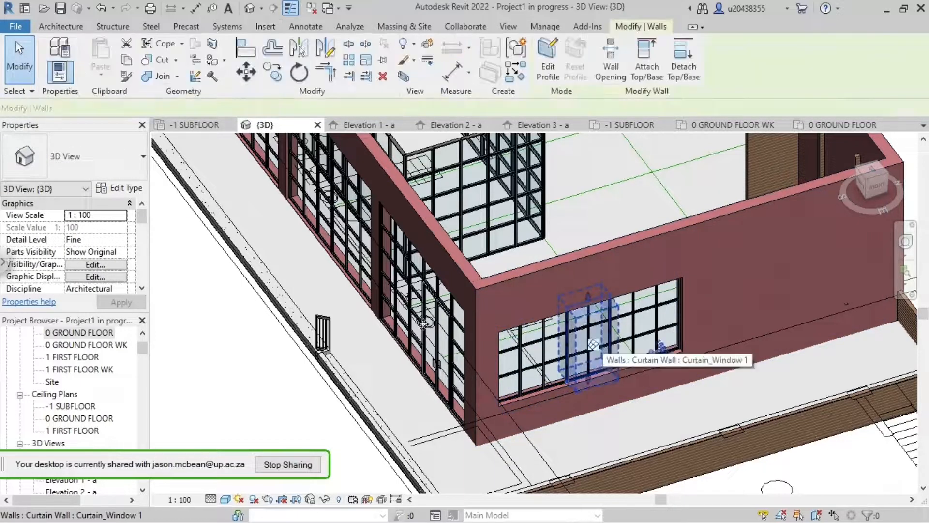
click(121, 215)
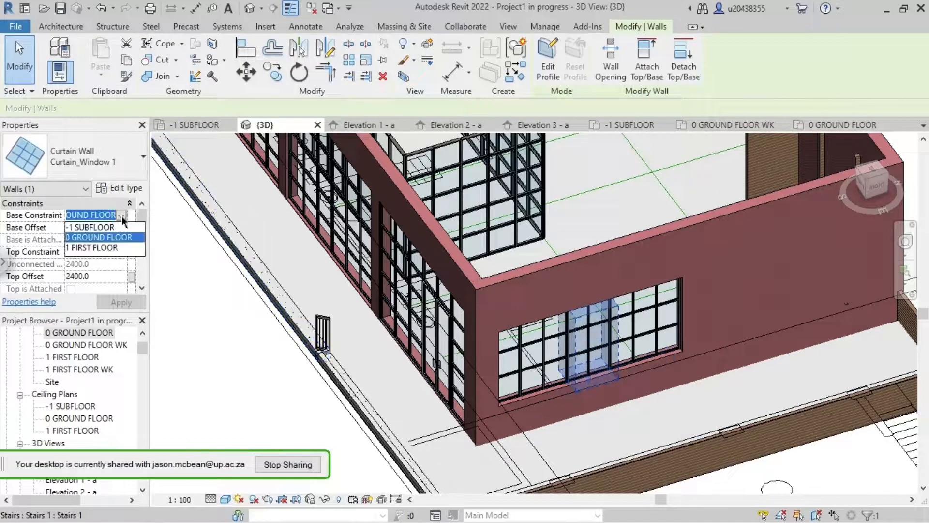
click(102, 231)
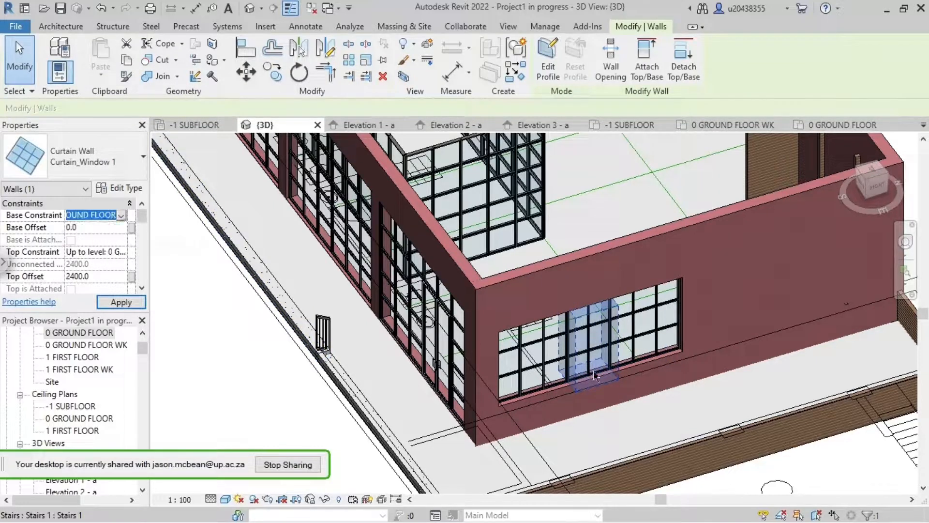
click(663, 419)
- Set the base offset of the middle side window above -1 SUBFLOOR to 15
scroll(623, 419, down, 2)
scroll(607, 419, up, 1)
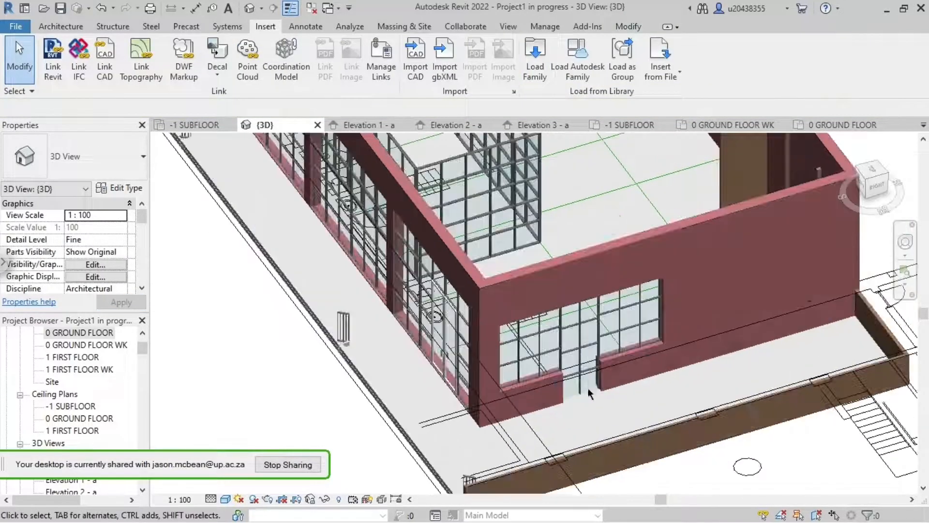
shift+middle_drag(624, 438, 584, 348)
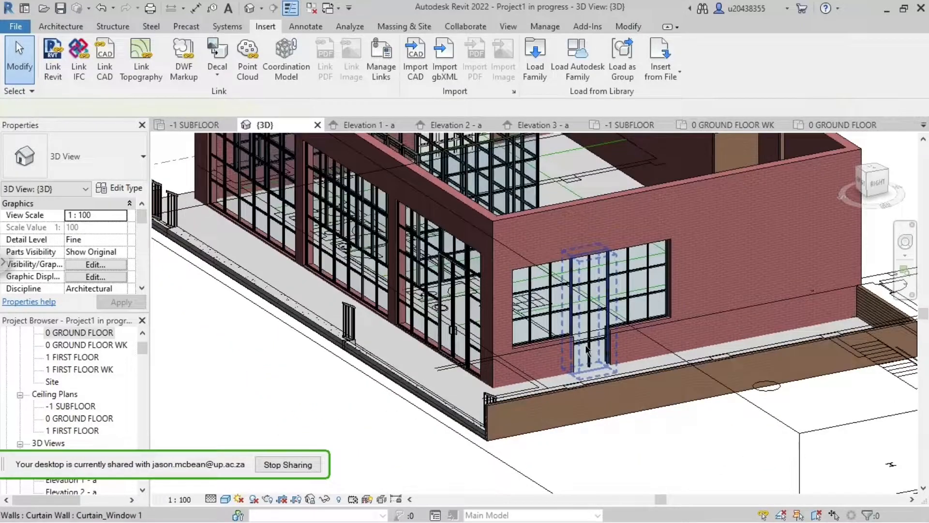
click(584, 349)
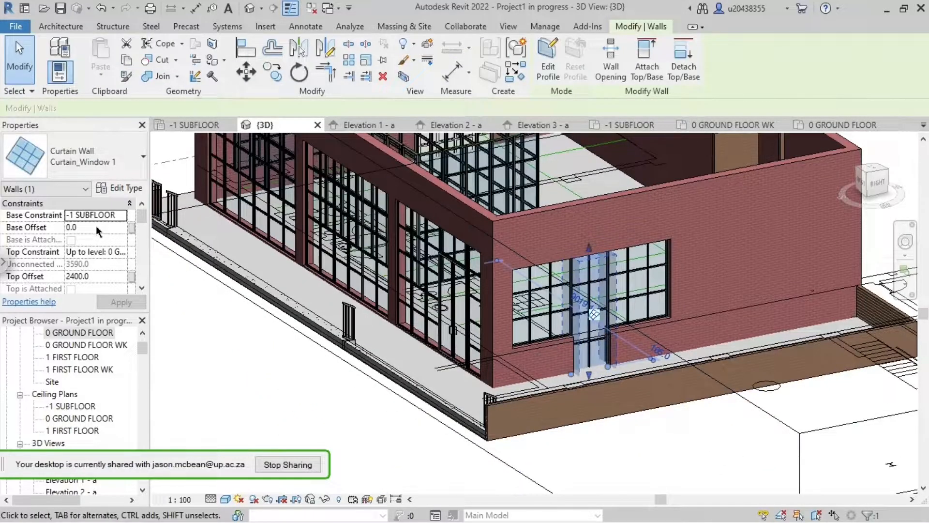
click(97, 226)
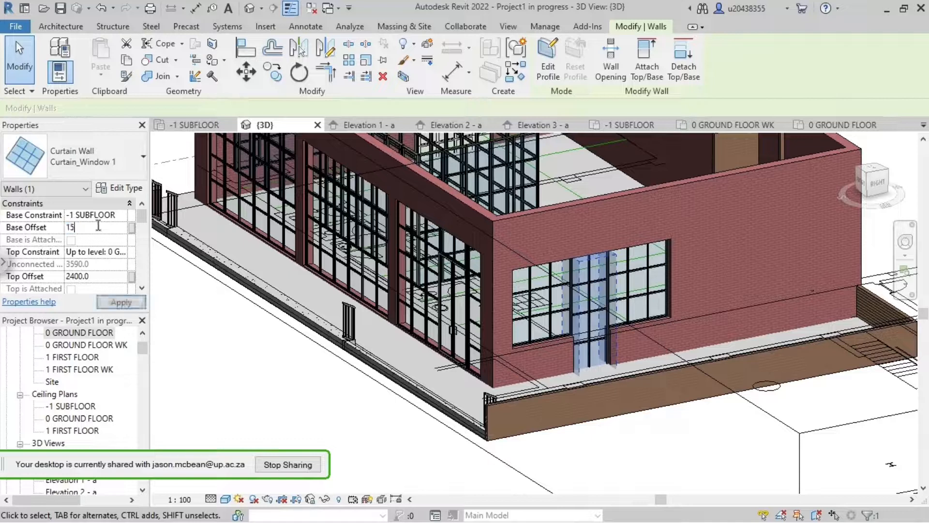
key(Return)
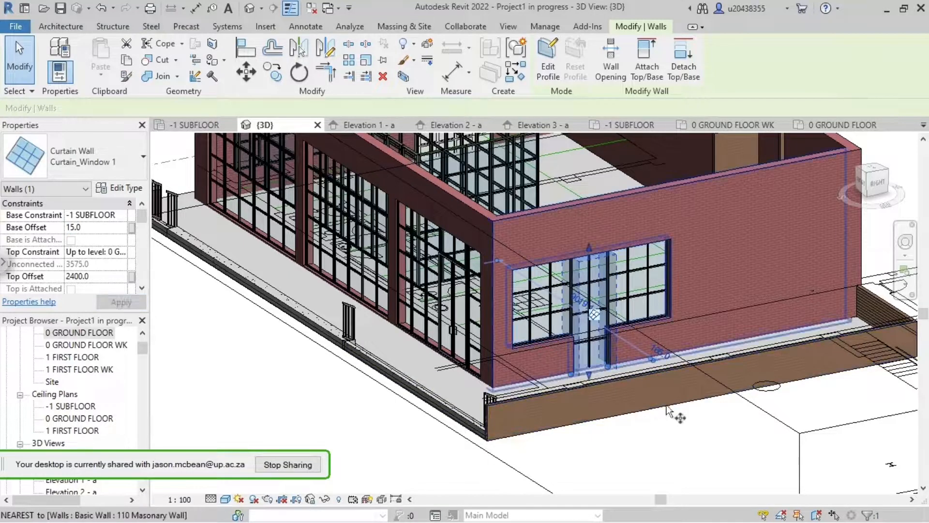
key(c)
key(o)
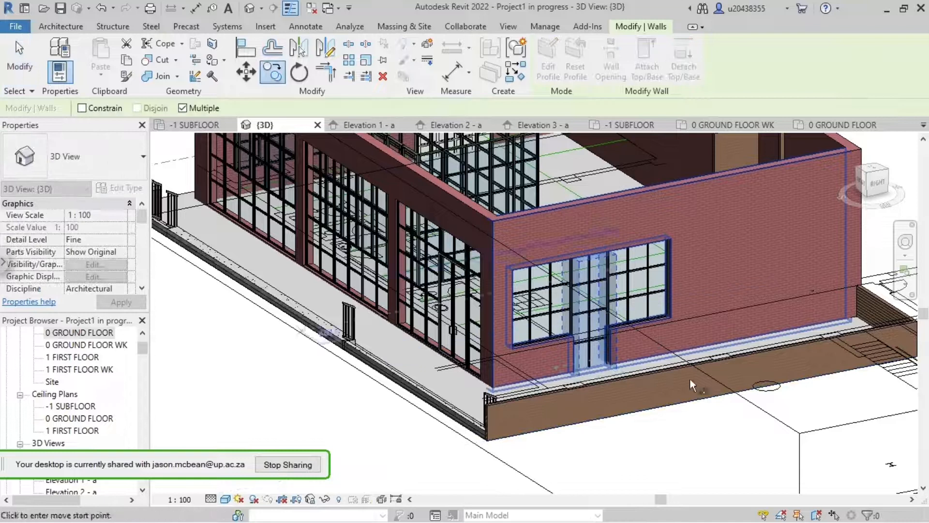
key(Escape)
key(Escape)
- Set the base offset of the middle side window above -1 SUBFLOOR to 175
scroll(587, 368, up, 3)
click(587, 366)
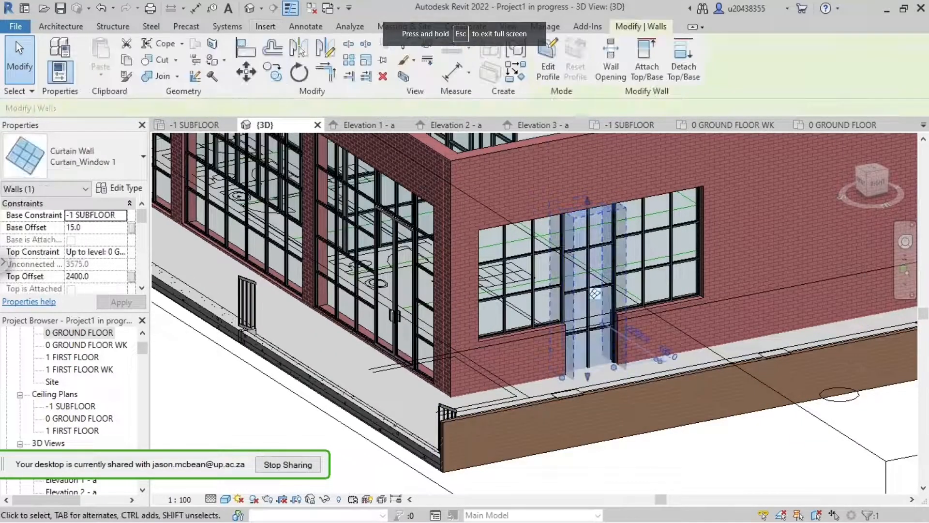
click(94, 227)
text(1)
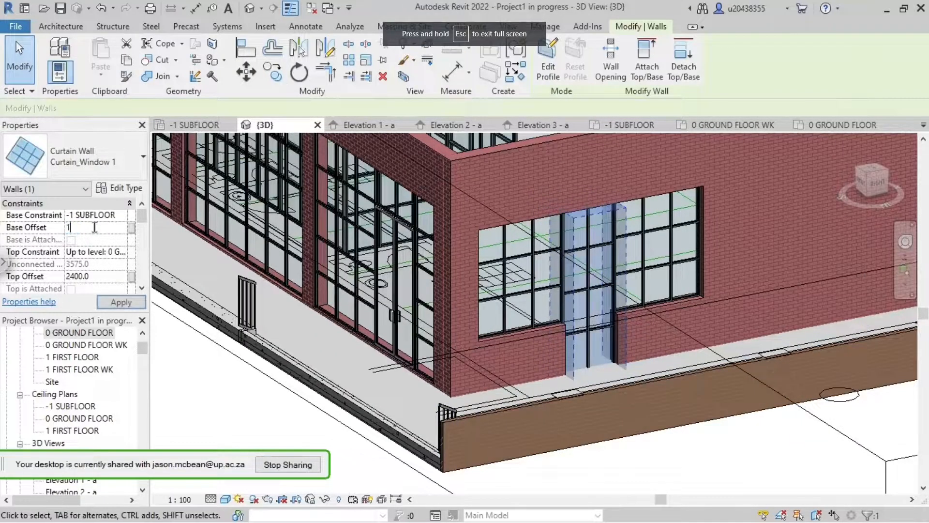
text(75)
click(373, 456)
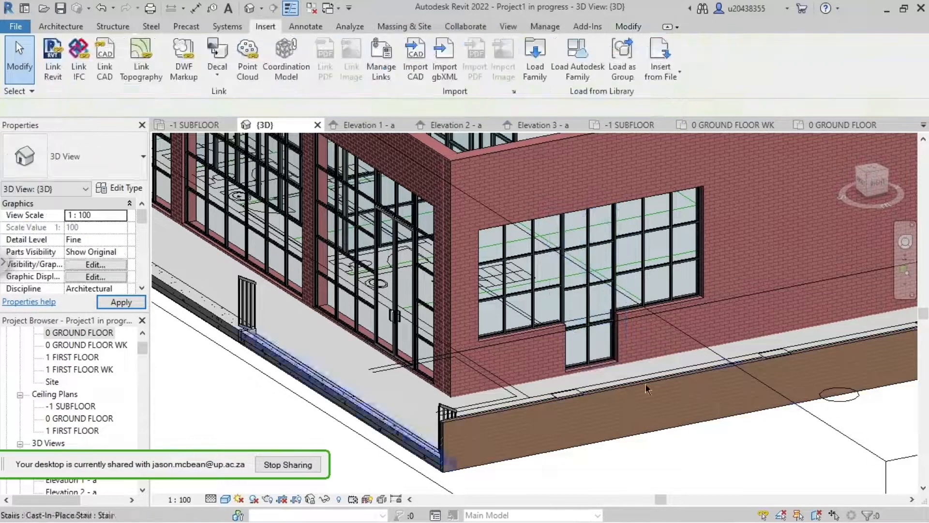
- Change the middle side window's wall type to Curtain_Wall Type 1
scroll(600, 400, down, 2)
scroll(595, 353, up, 2)
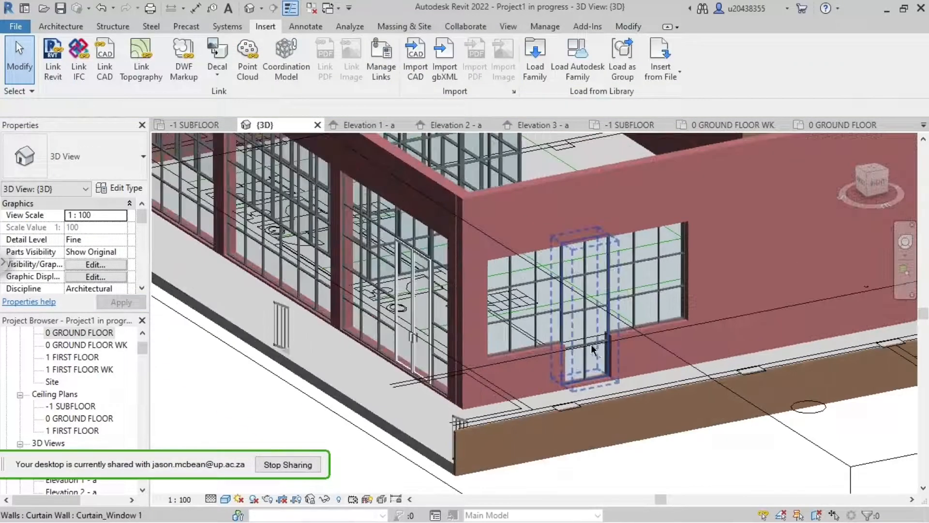
click(583, 375)
key(Escape)
click(582, 376)
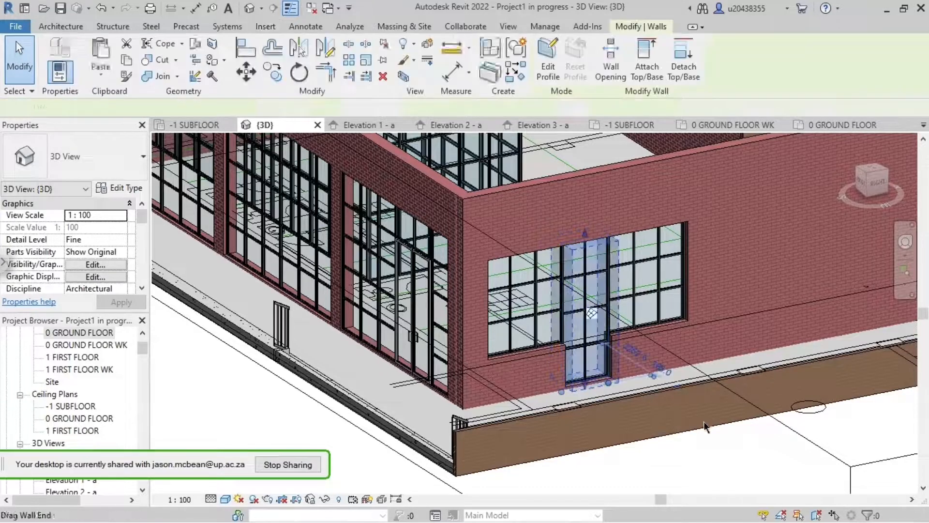
shift+middle_drag(582, 376, 181, 206)
click(78, 154)
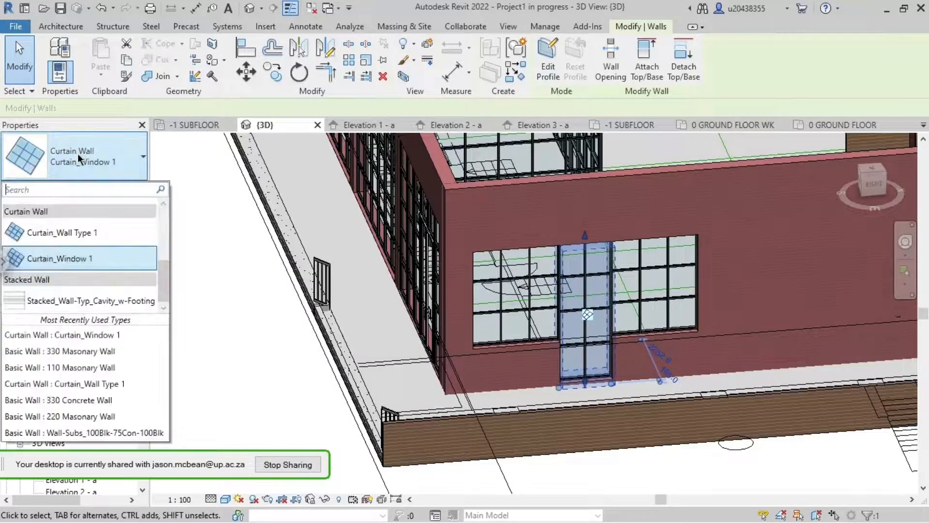
click(723, 440)
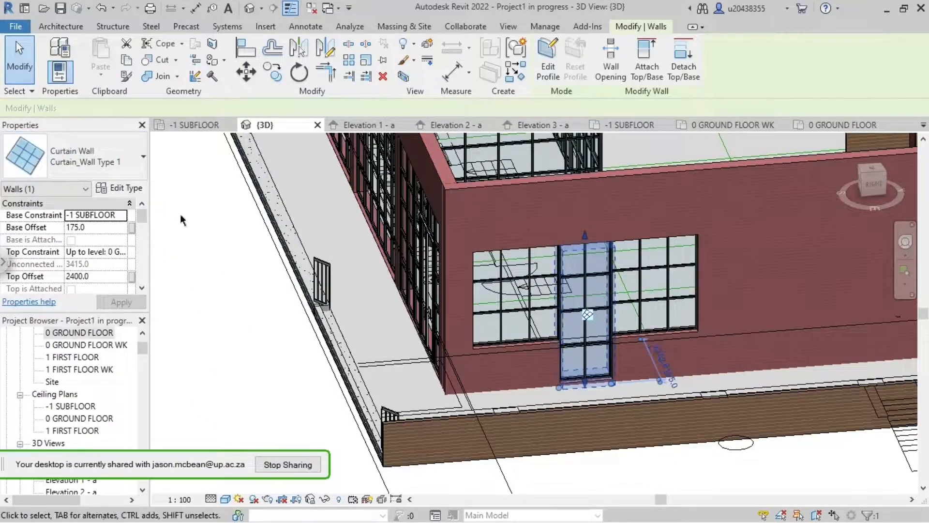
- Duplicate the middle window's curtain wall type as "door open" and turn off Adjust for Mullion Size for its vertical and horizontal grids
click(120, 189)
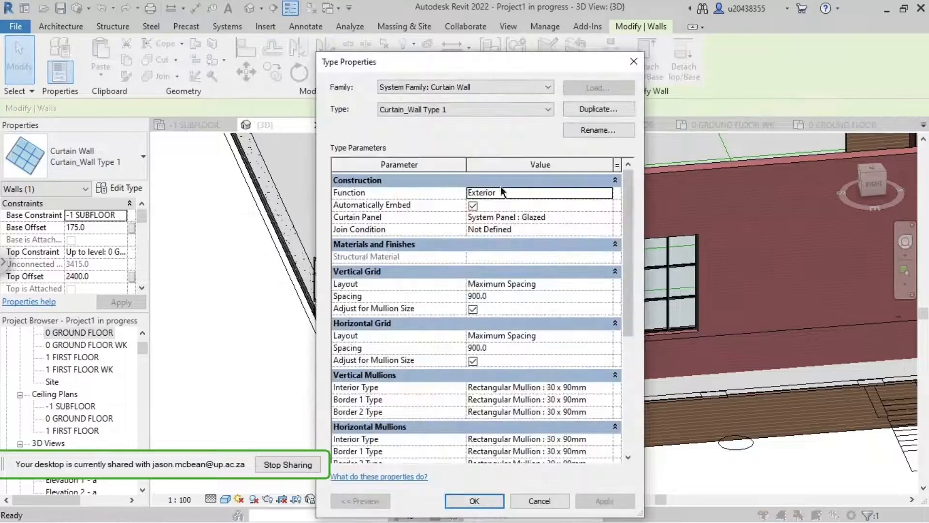
click(573, 108)
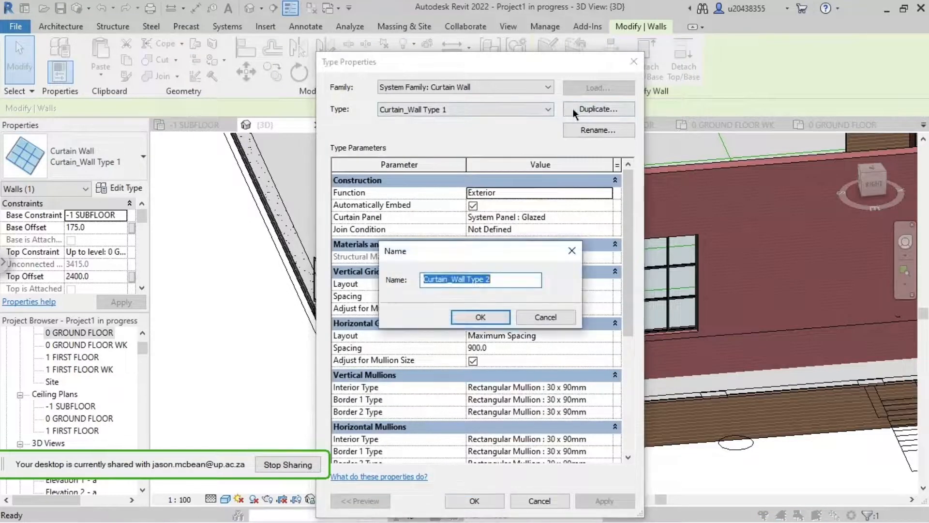
text(door ope)
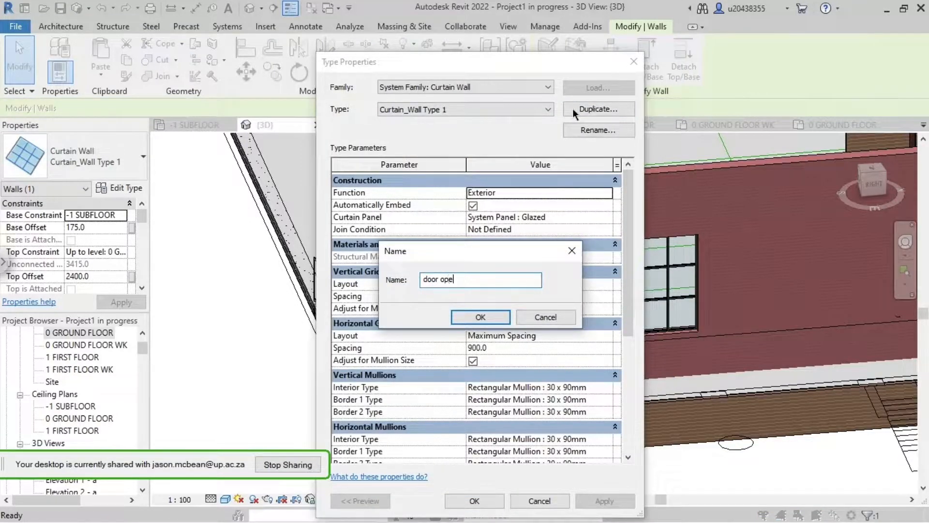
text(n)
key(Return)
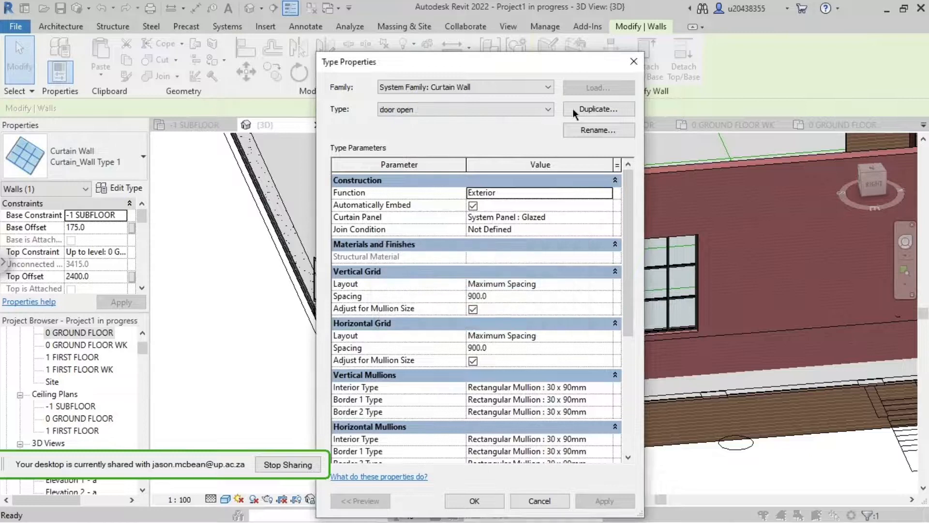
click(473, 309)
click(474, 361)
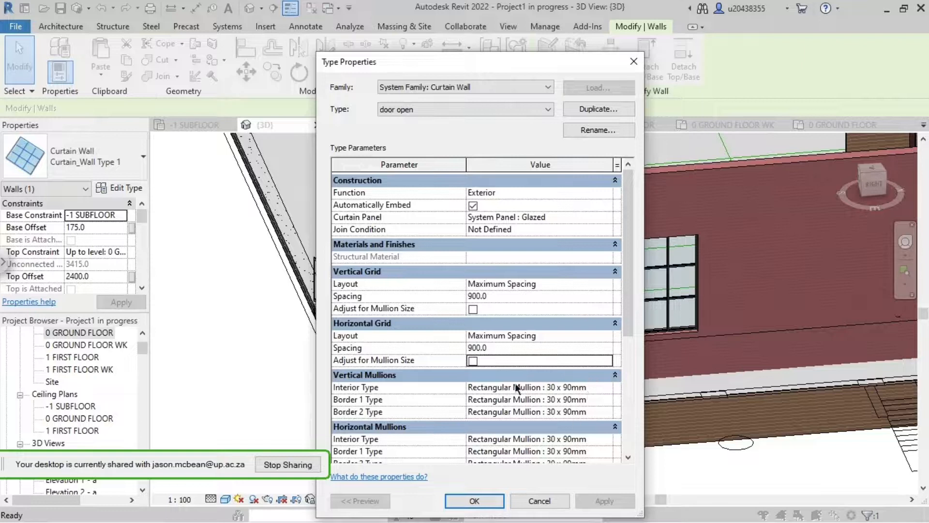
- Set the interior type of both the vertical and horizontal mullions to None in the "door open" type
click(600, 387)
click(605, 388)
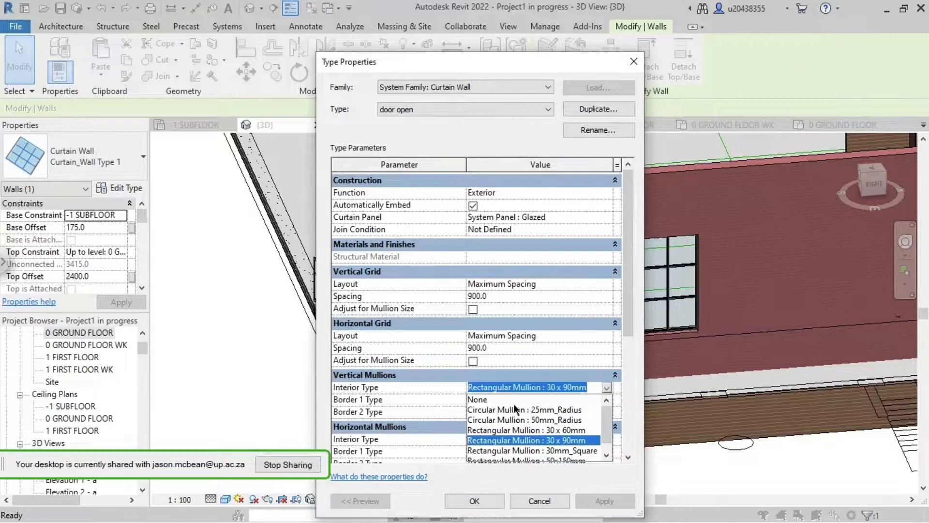
click(588, 439)
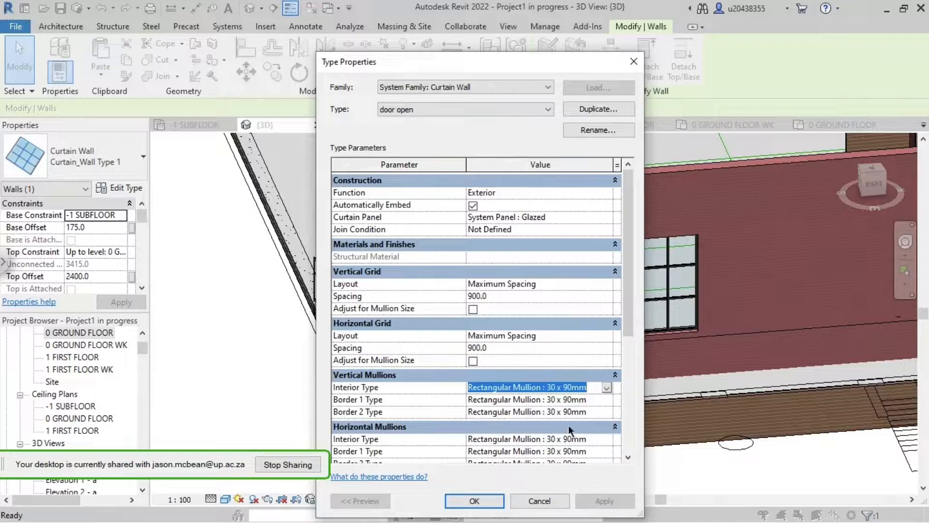
click(605, 387)
click(484, 400)
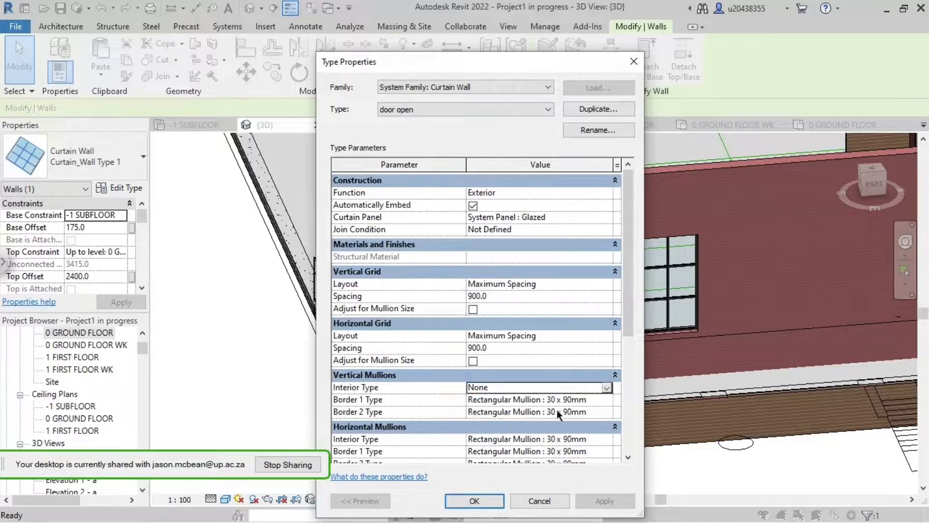
click(607, 438)
click(605, 439)
click(530, 451)
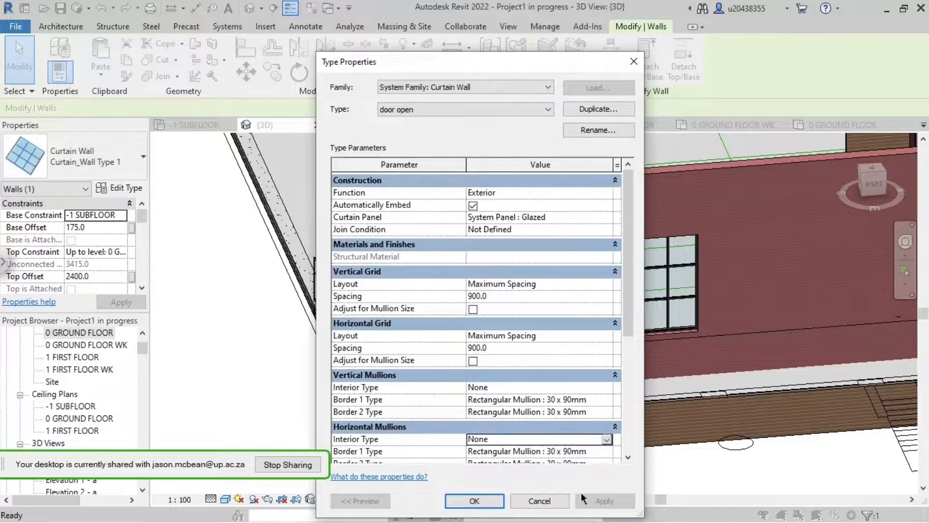
click(474, 501)
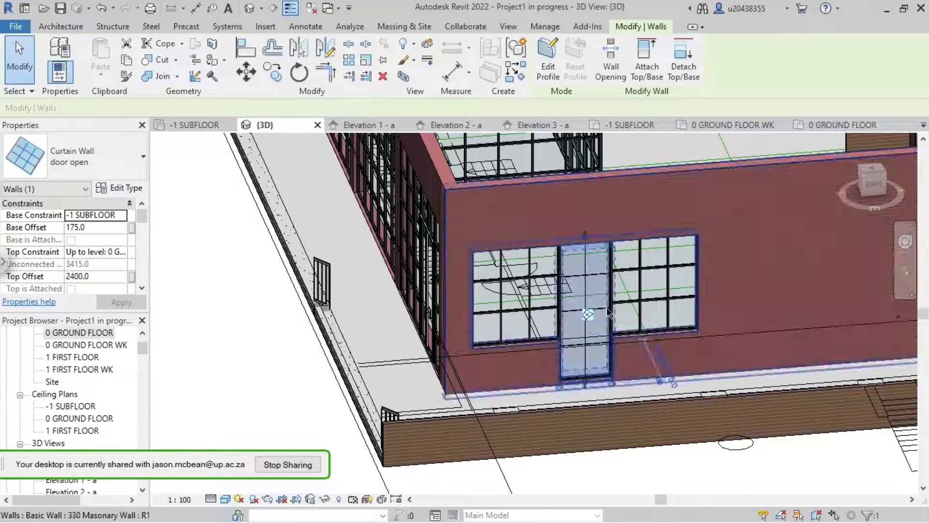
- Remove the vertical grid line running down the centre of the "door open" curtain wall
key(Escape)
scroll(596, 282, up, 4)
click(580, 277)
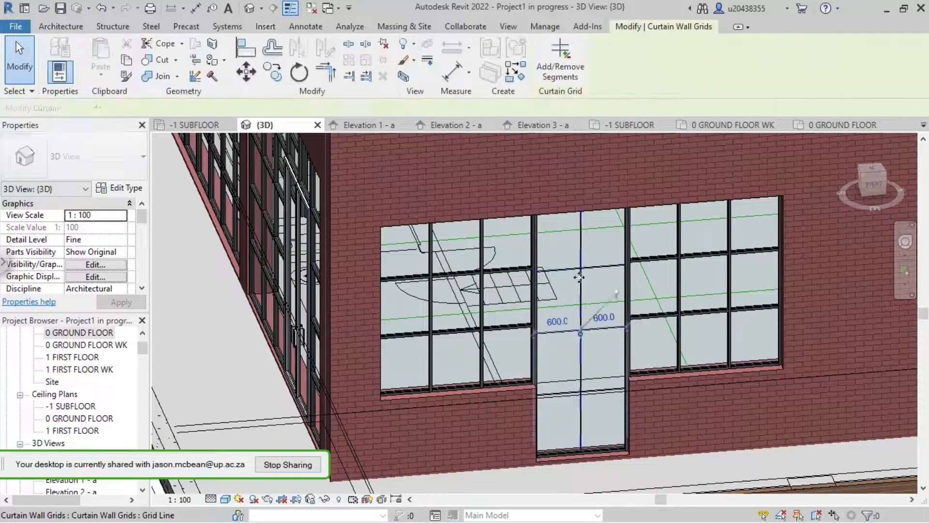
key(Escape)
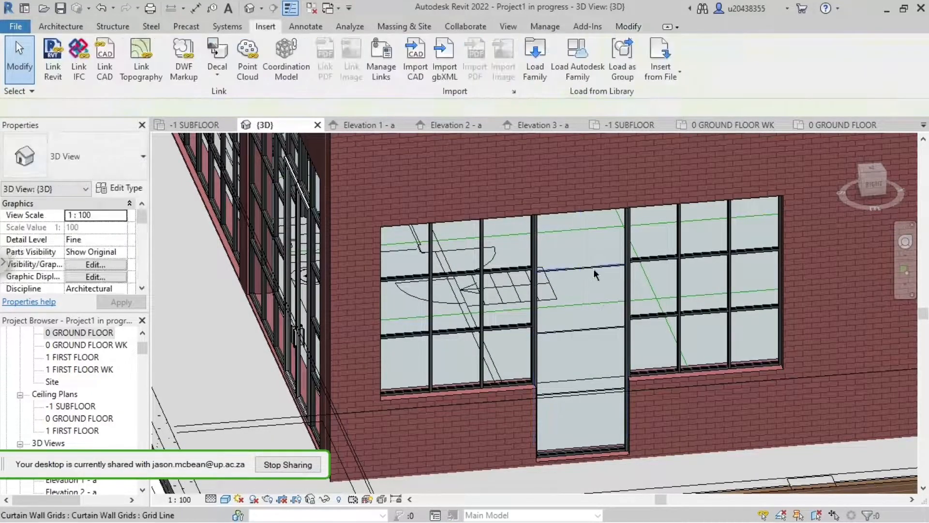
- Unpin the upper two horizontal grid lines of the "door open" curtain wall to make them independent of the type
click(596, 266)
click(616, 232)
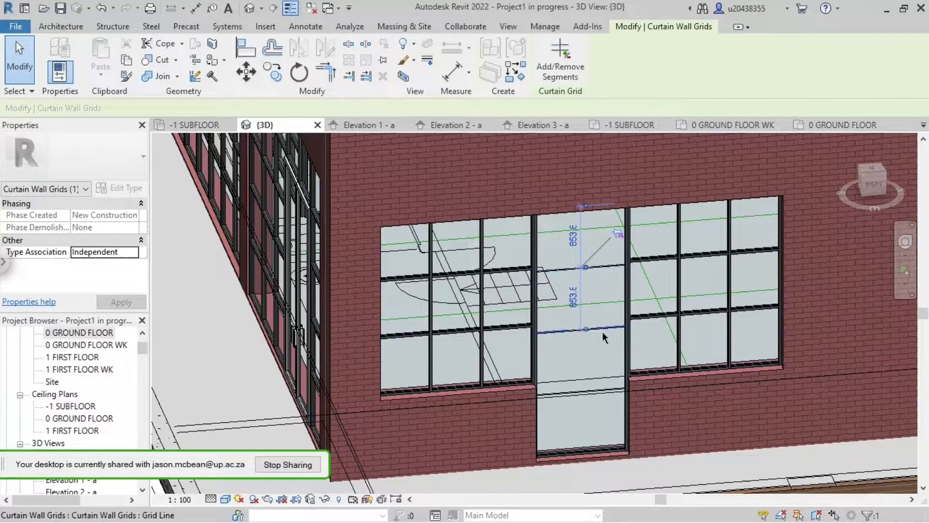
key(Escape)
scroll(603, 334, up, 2)
click(603, 329)
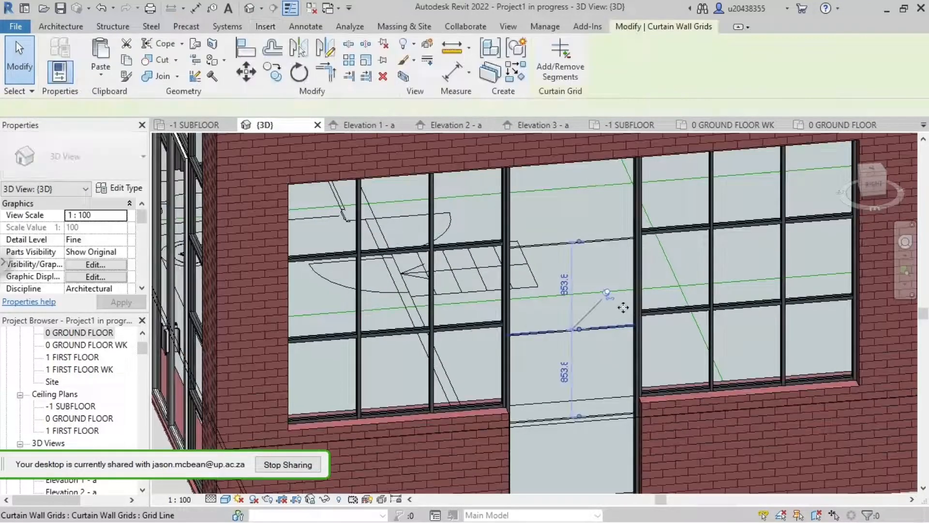
click(609, 404)
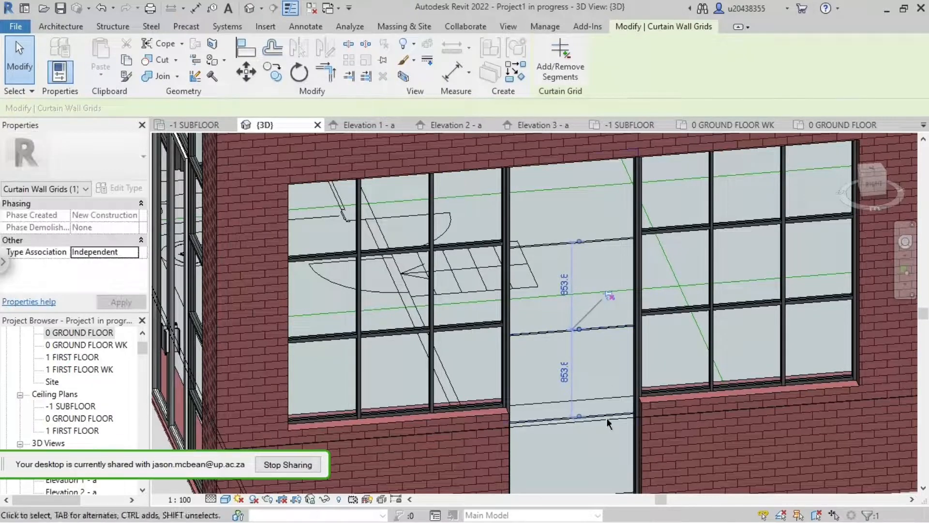
key(Escape)
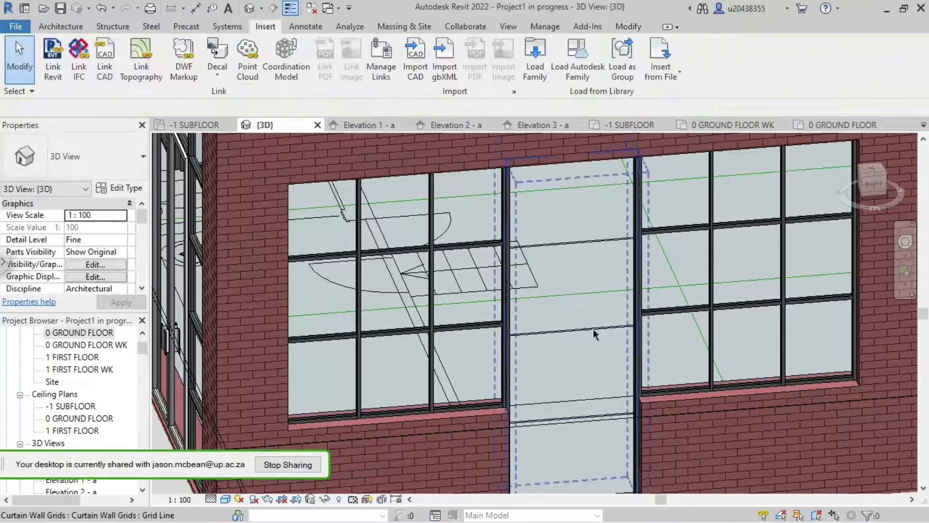
click(595, 333)
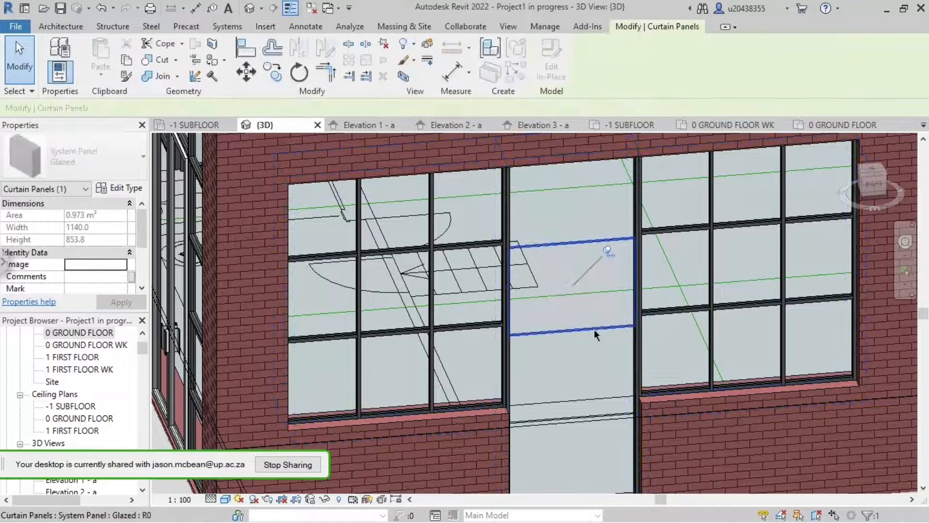
key(Escape)
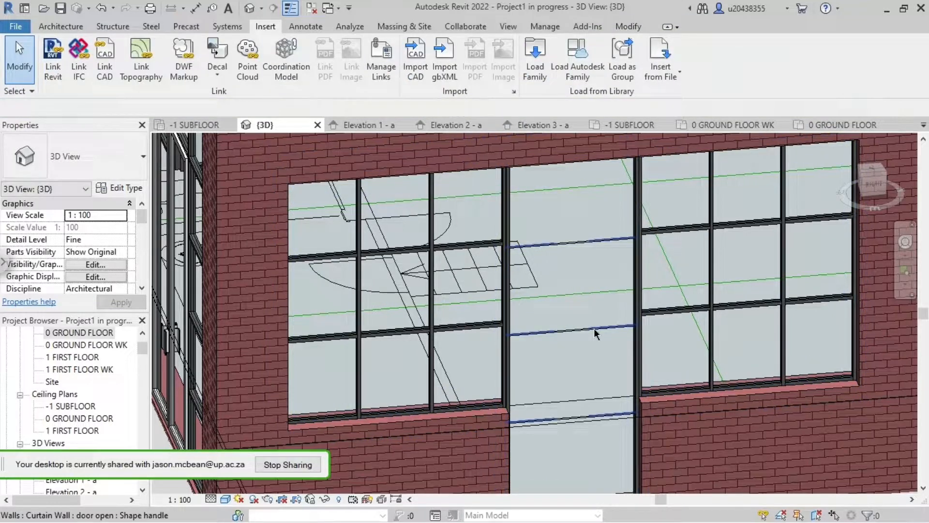
click(599, 361)
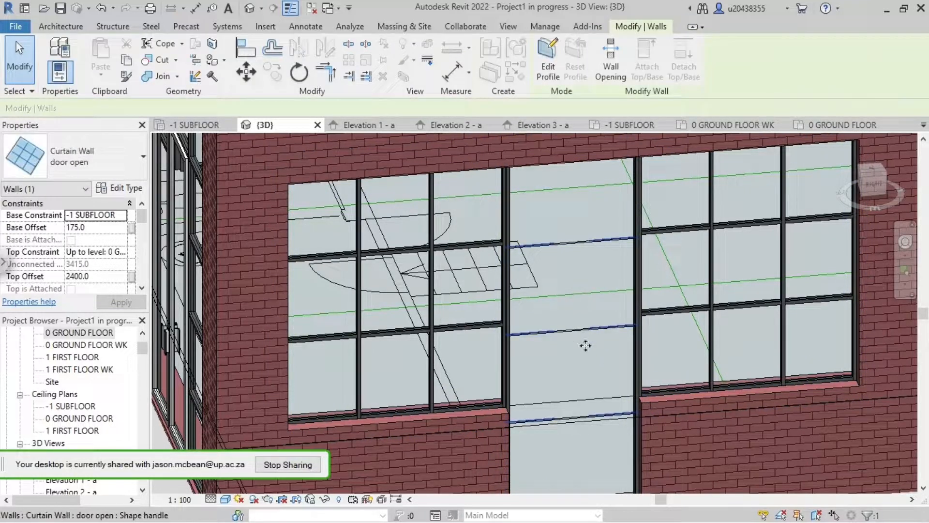
key(Escape)
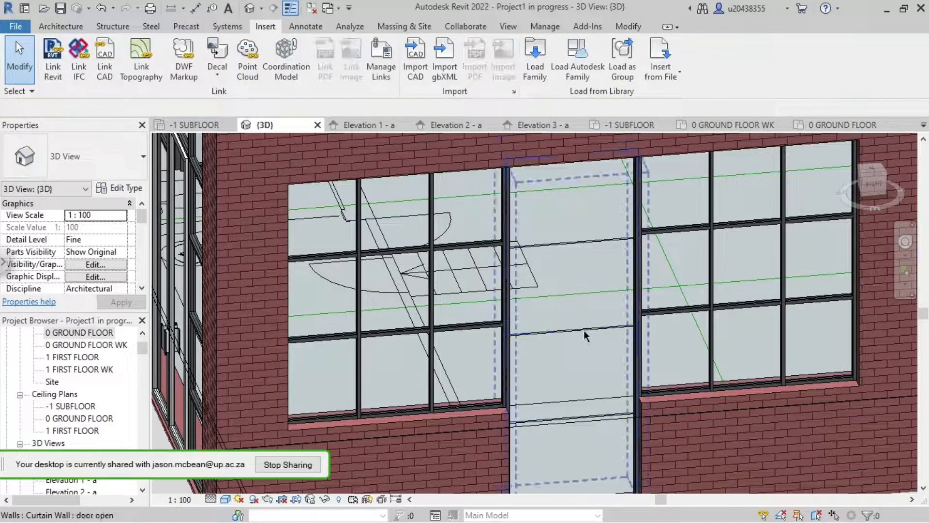
- Review the grid and mullion settings of the "door open" curtain wall type
click(386, 304)
click(121, 188)
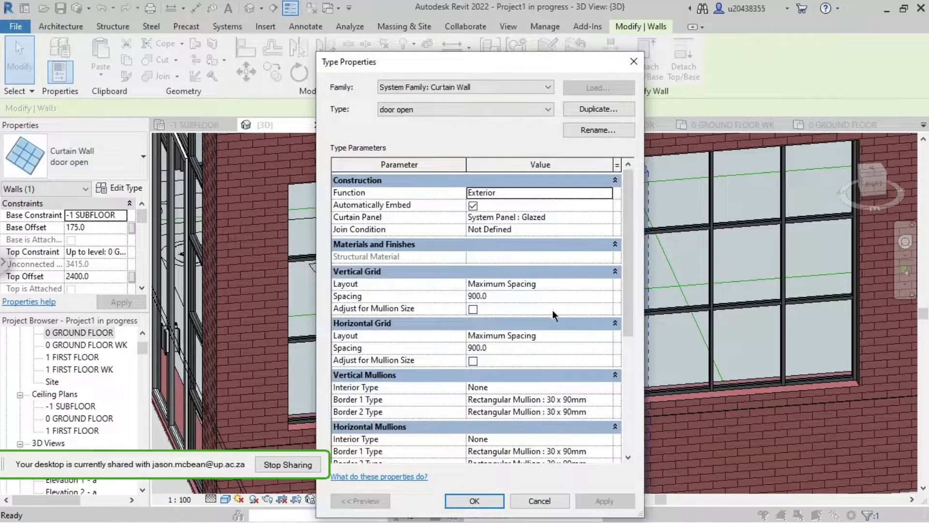
scroll(550, 312, down, 5)
scroll(549, 312, up, 4)
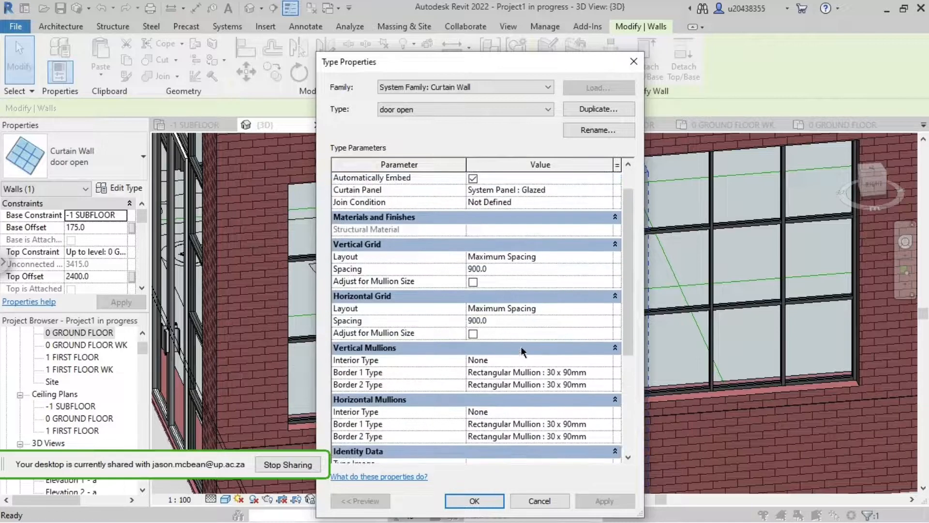
click(474, 500)
key(Escape)
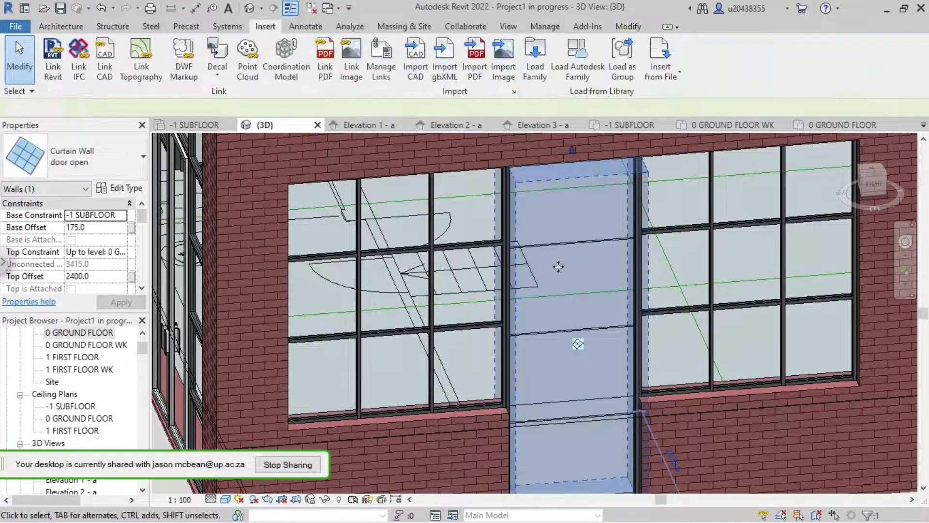
key(Escape)
scroll(561, 271, down, 2)
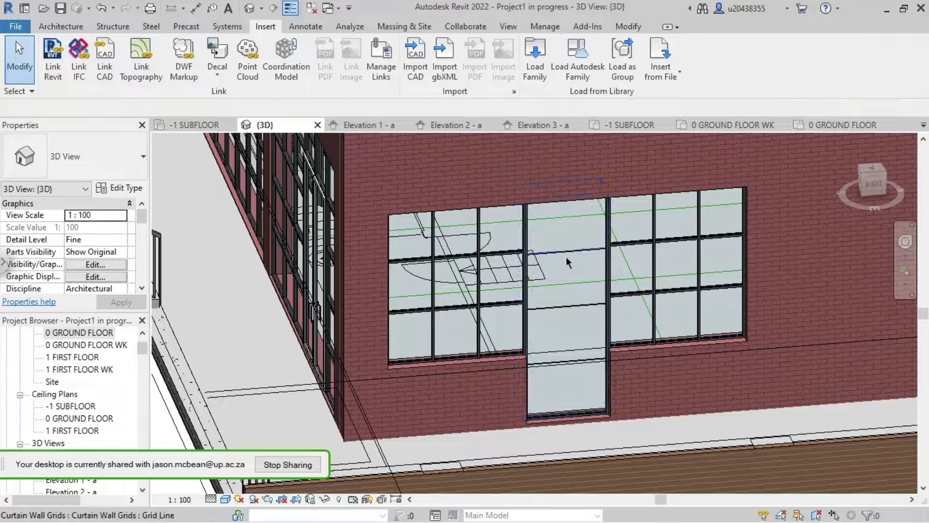
- Check the type association of each of the three horizontal grid lines in the door opening's curtain wall
click(566, 258)
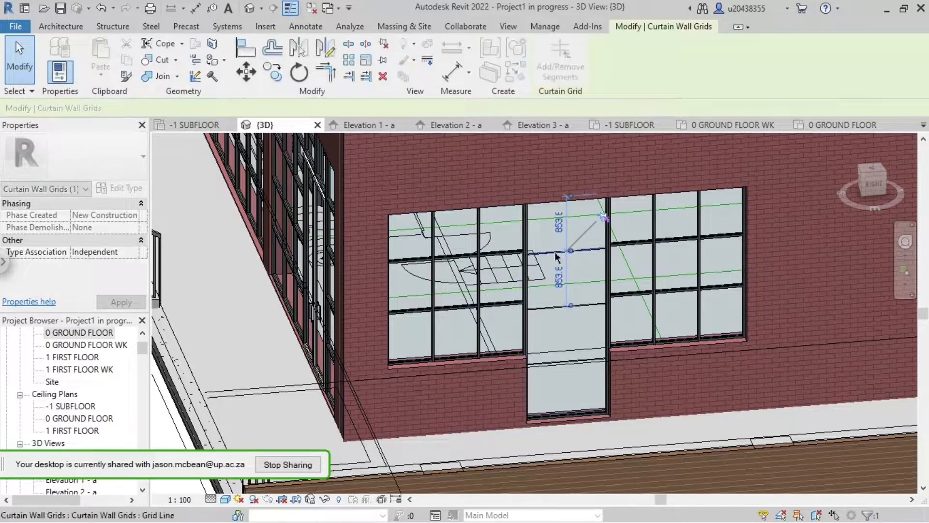
key(Escape)
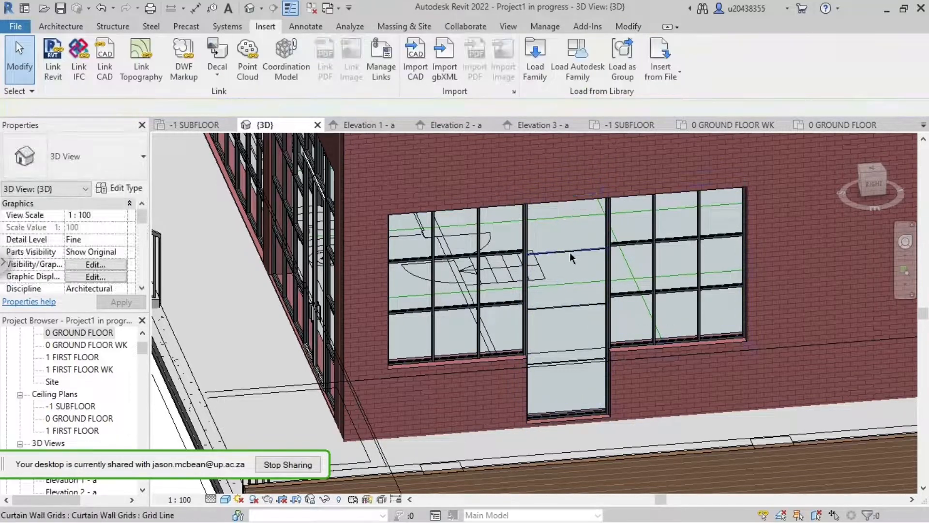
click(570, 257)
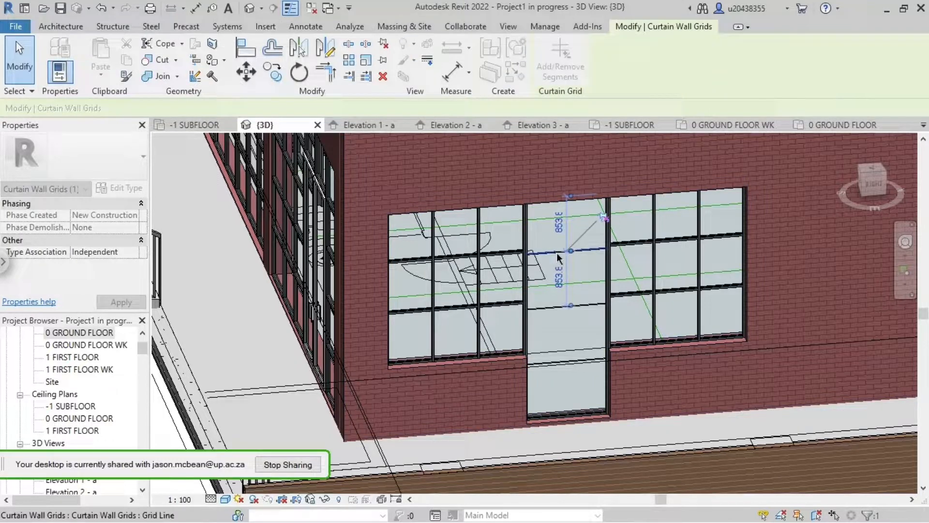
key(Escape)
click(559, 255)
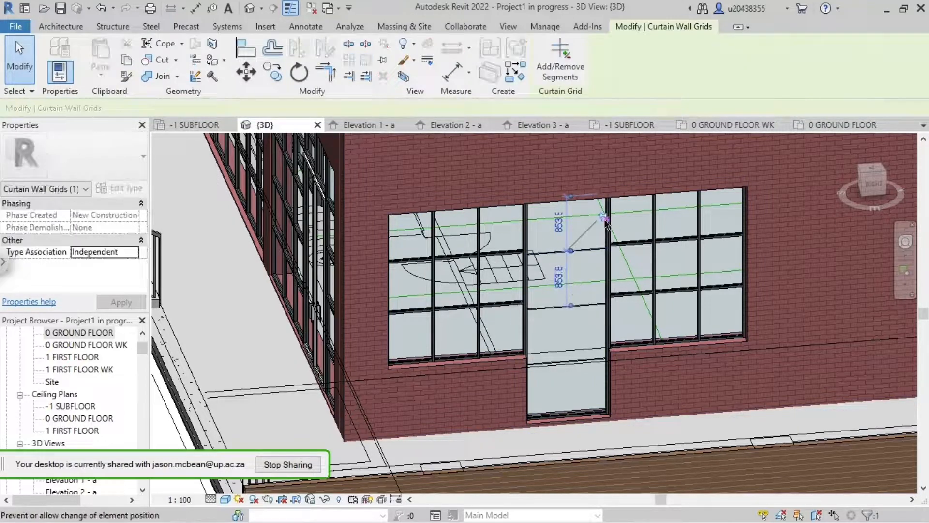
click(582, 306)
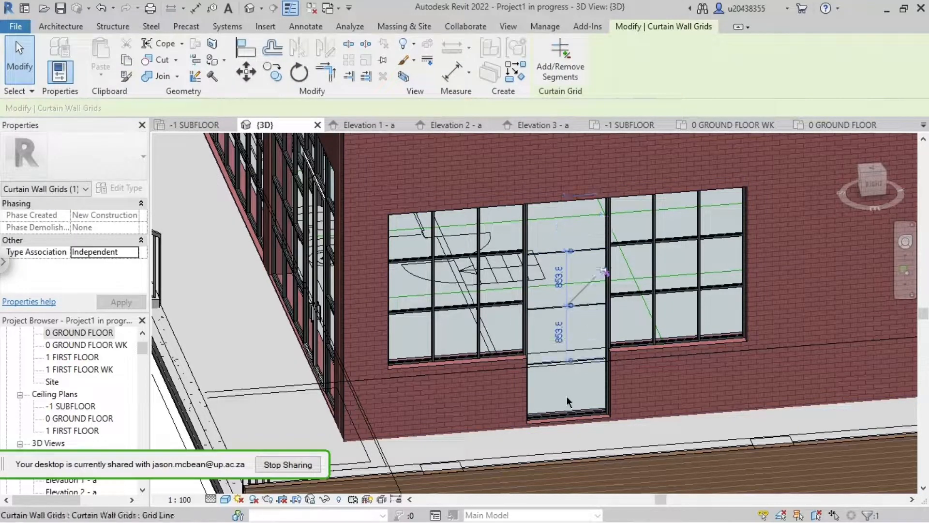
click(587, 360)
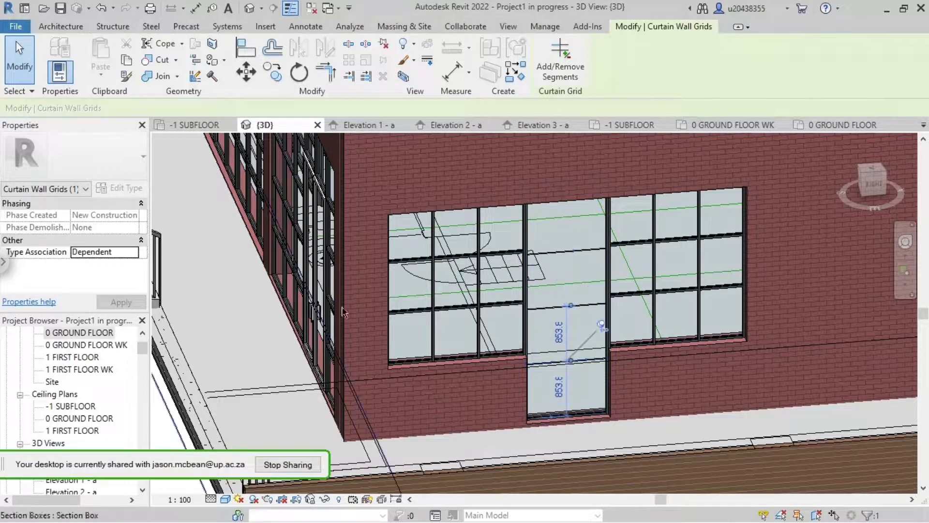
key(Escape)
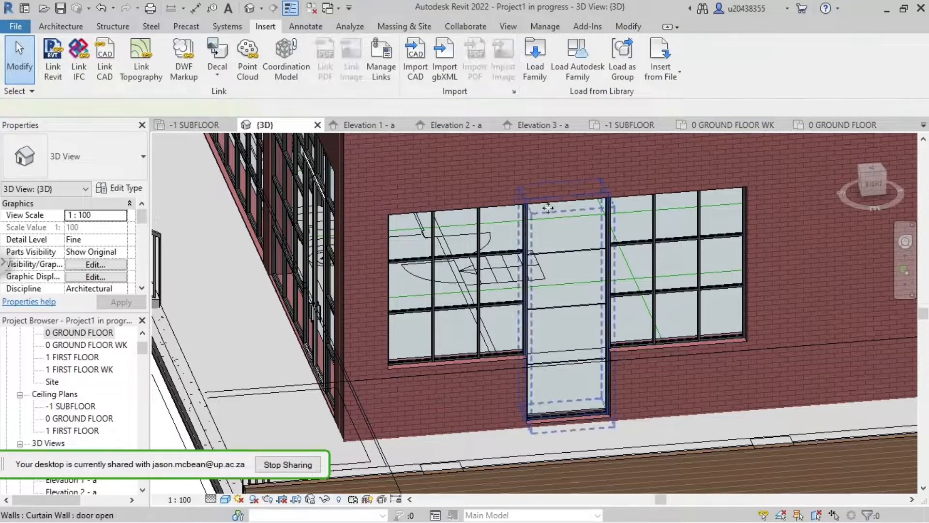
- Set the vertical and horizontal grid layouts of the "door open" type to None and delete the type-generated gridlines
click(547, 208)
click(121, 187)
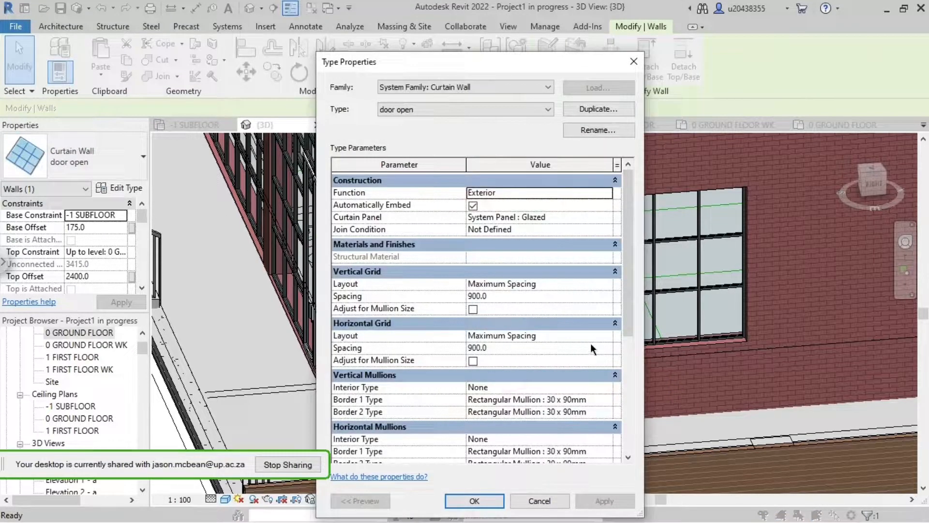
click(607, 288)
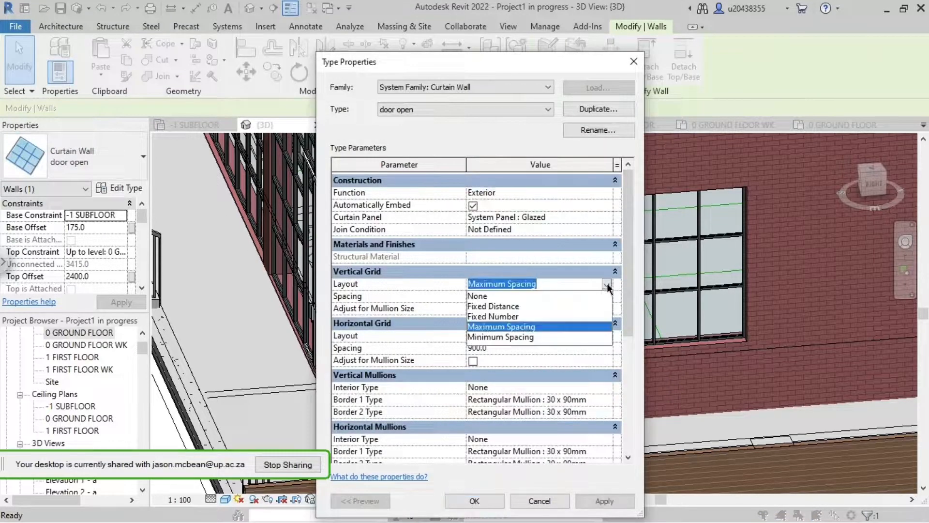
click(496, 295)
click(606, 336)
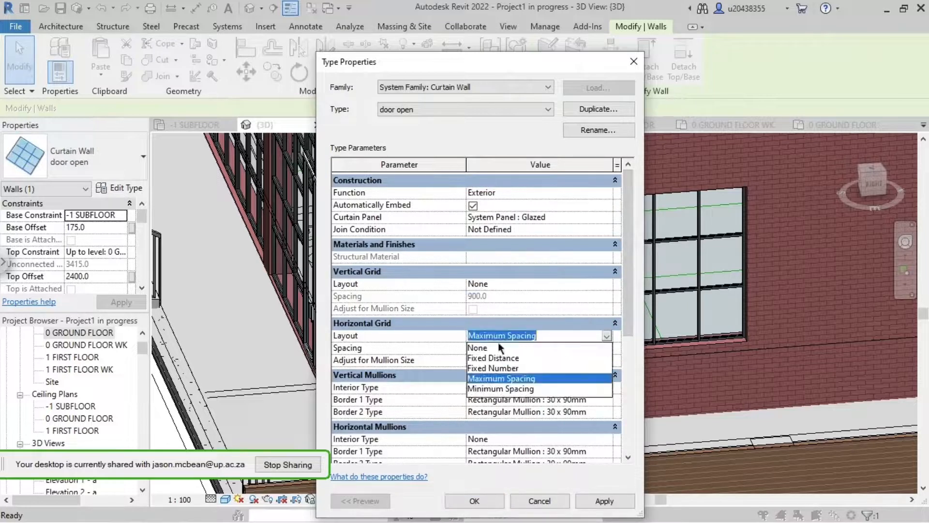
click(497, 347)
click(600, 500)
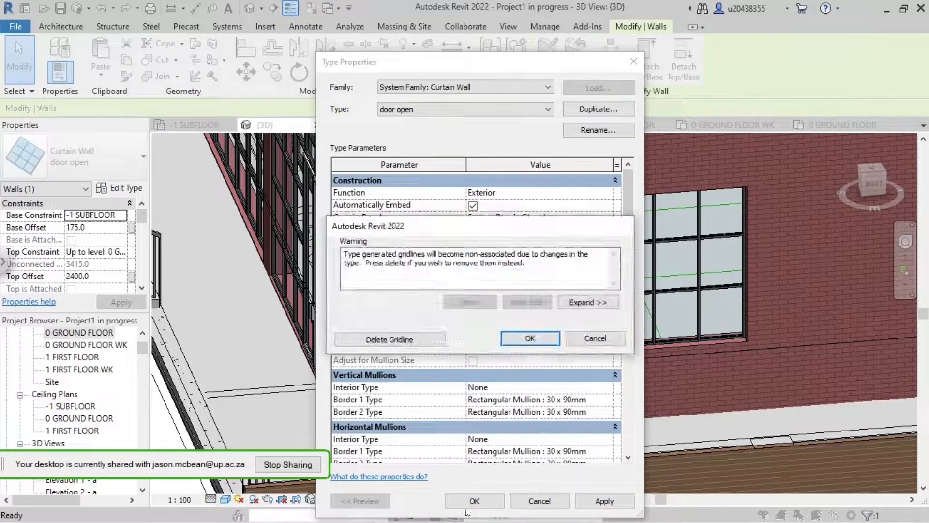
click(427, 338)
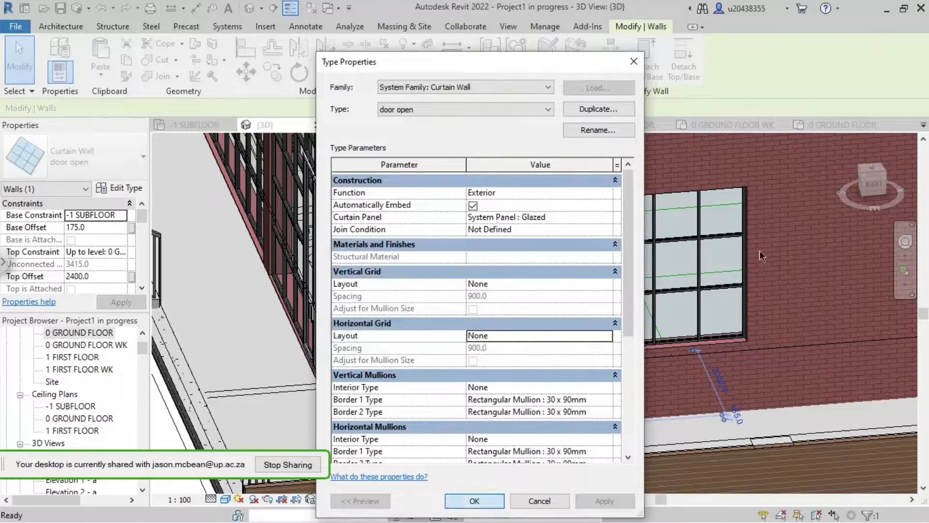
key(Escape)
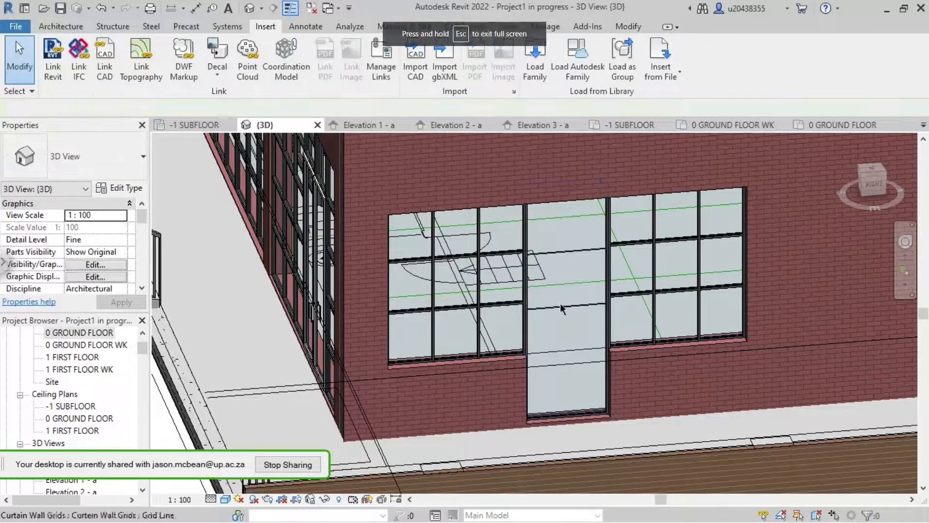
key(Tab)
click(561, 308)
key(Escape)
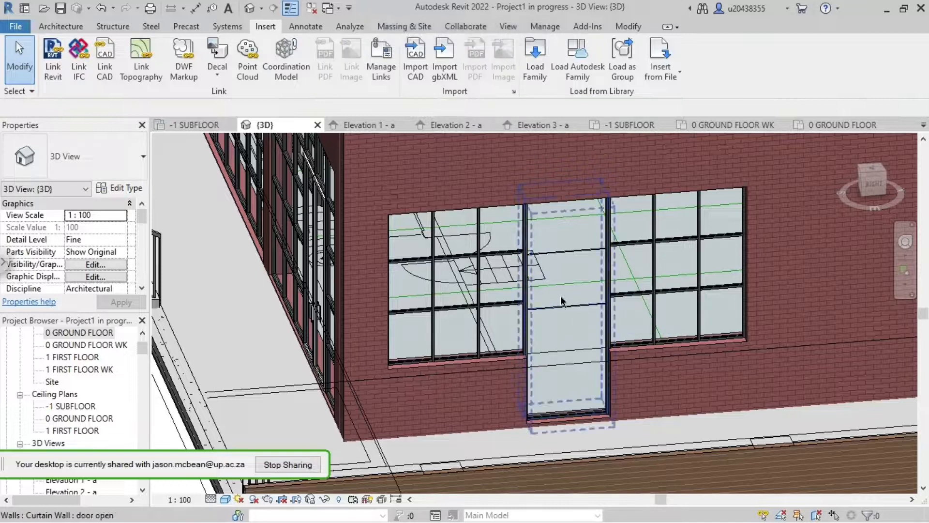
key(Tab)
key(Tab)
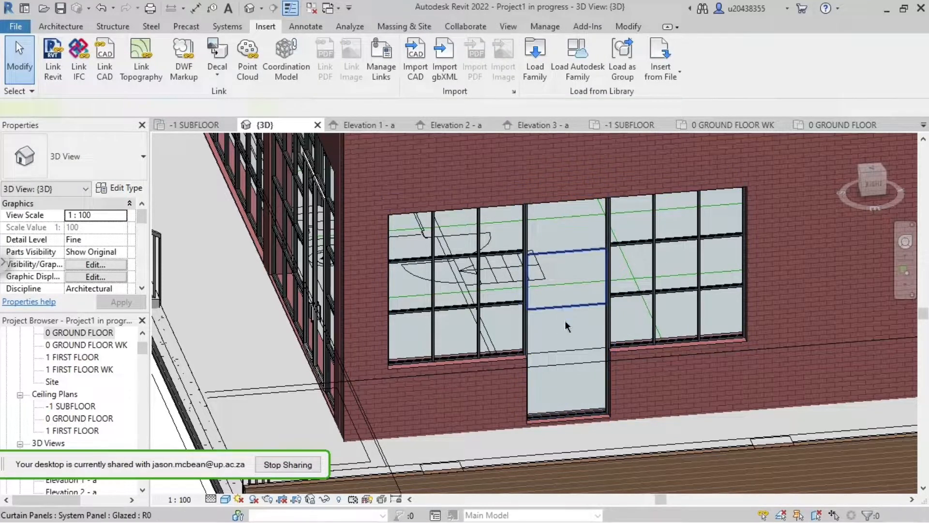
click(565, 321)
key(Escape)
scroll(571, 307, up, 1)
click(571, 306)
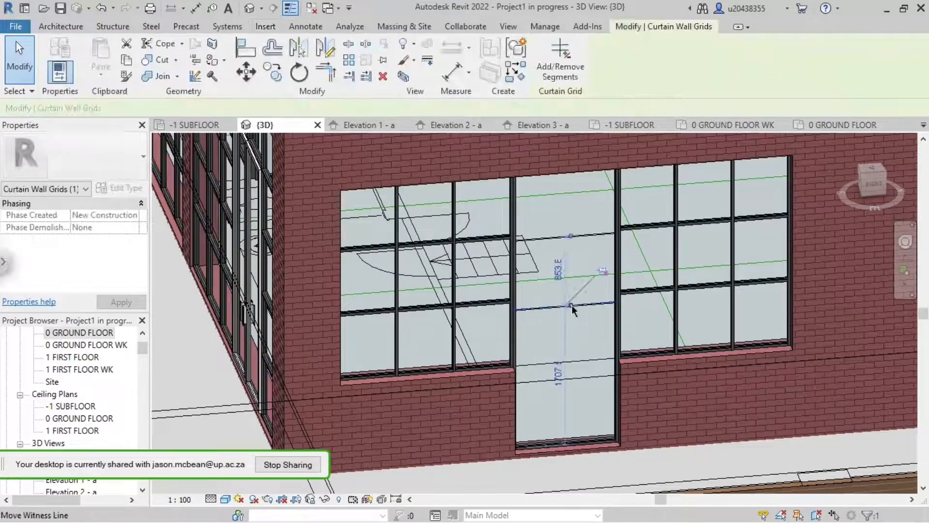
key(Escape)
key(Tab)
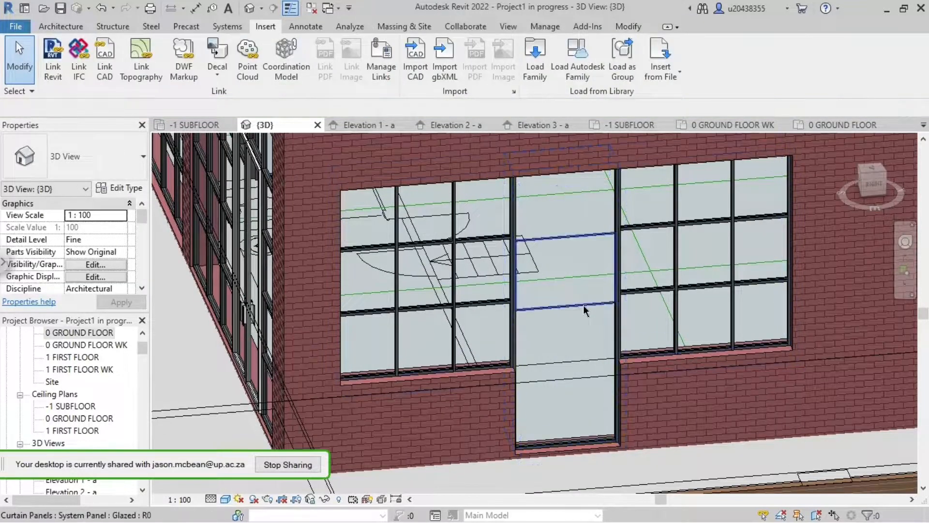
key(Tab)
click(585, 310)
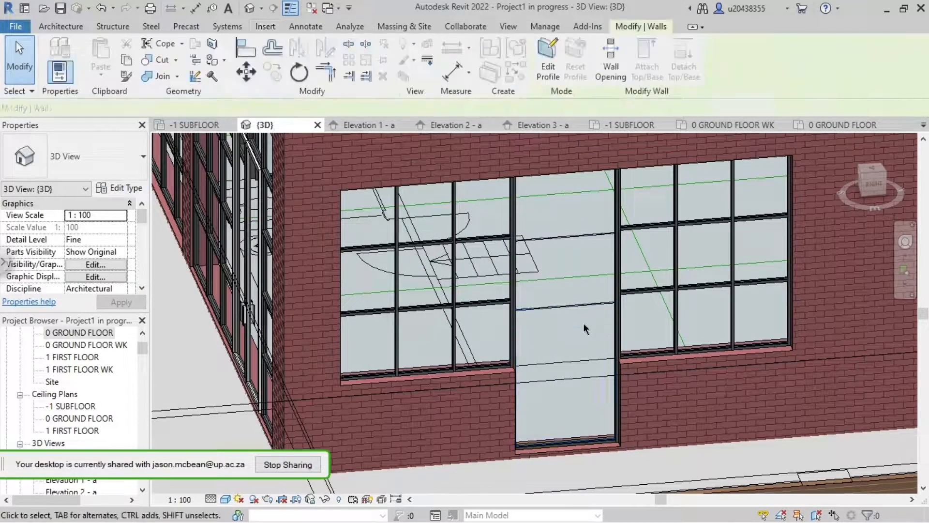
key(Escape)
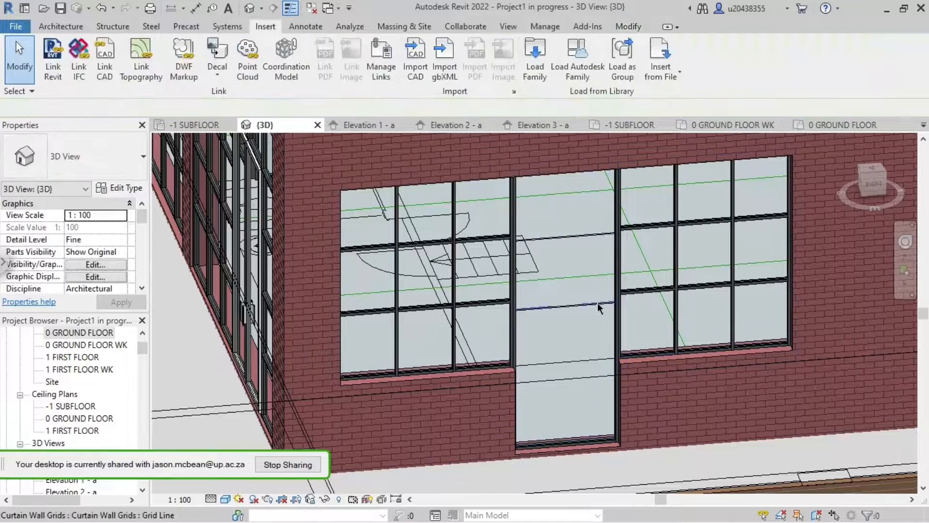
key(Tab)
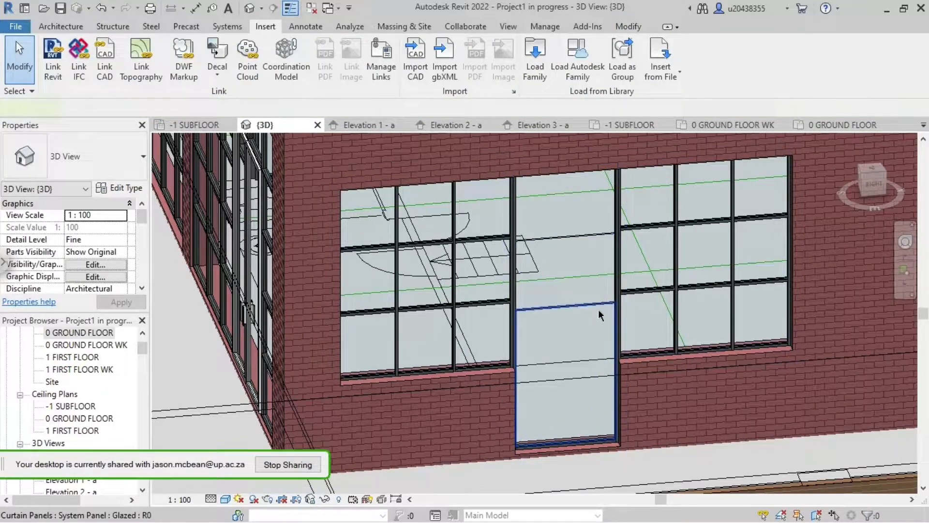
click(598, 310)
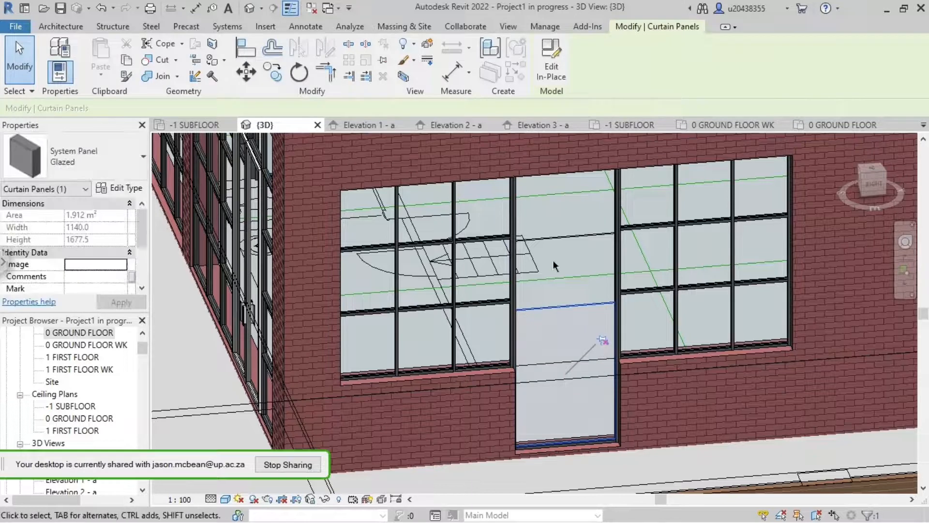
key(Escape)
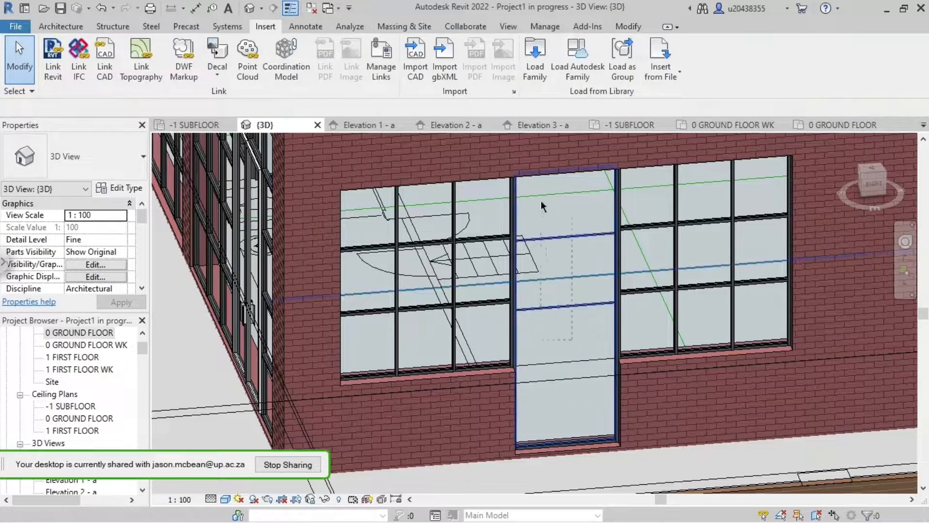
- Select the elements across the door opening, filter the selection to Curtain Wall Grids, and delete the two remaining horizontal grid lines
drag(572, 200, 538, 339)
click(869, 515)
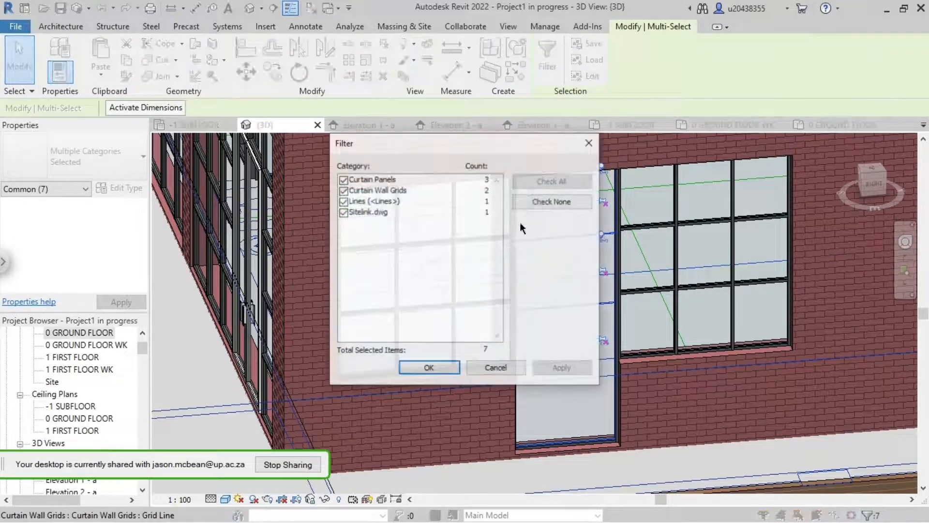
click(536, 205)
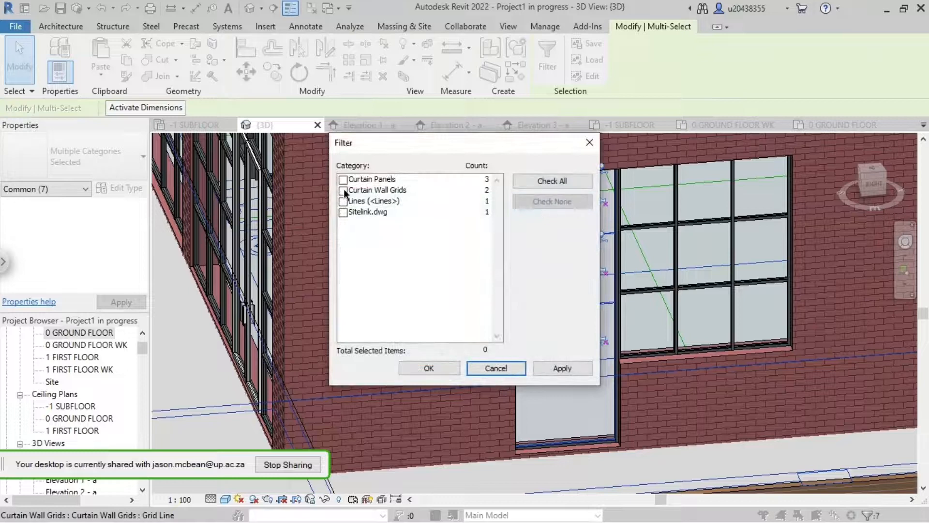
click(343, 190)
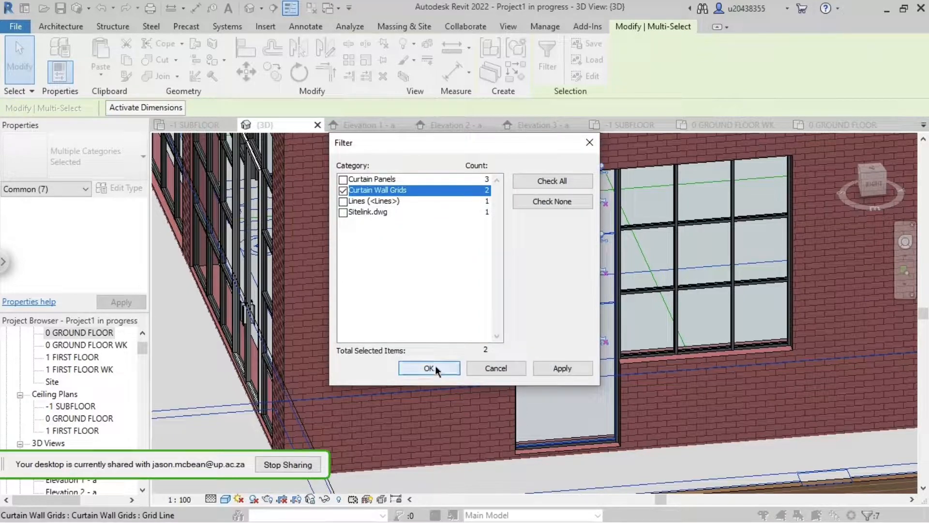
click(429, 368)
key(Escape)
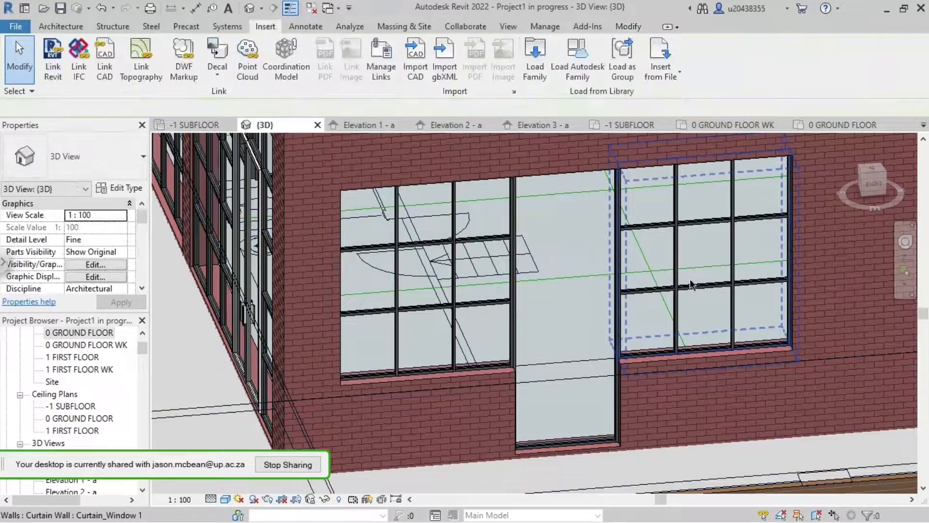
scroll(594, 369, down, 1)
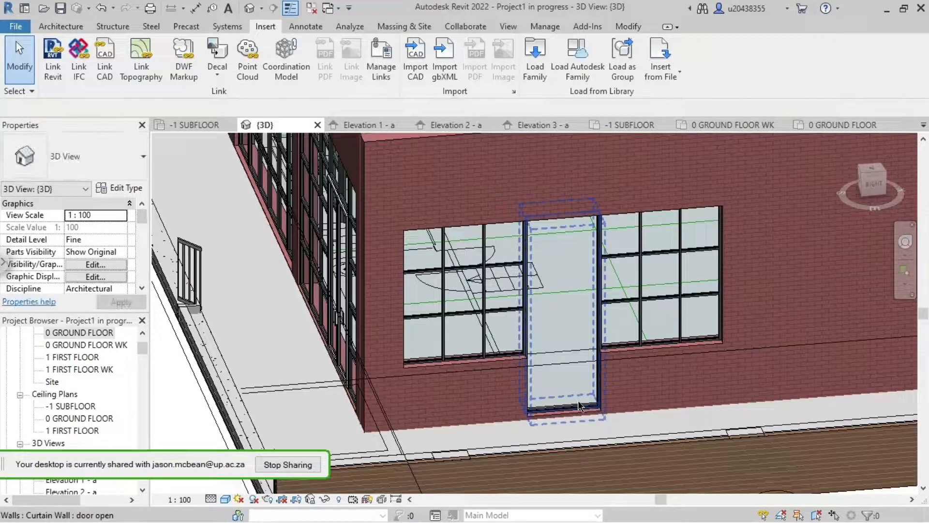
key(Tab)
key(Tab)
key(Tab)
key(Tab)
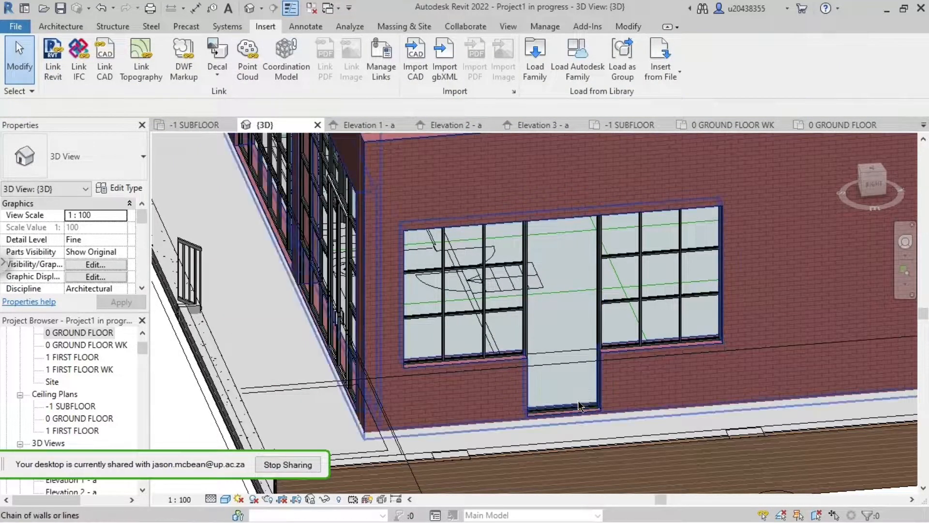
key(Tab)
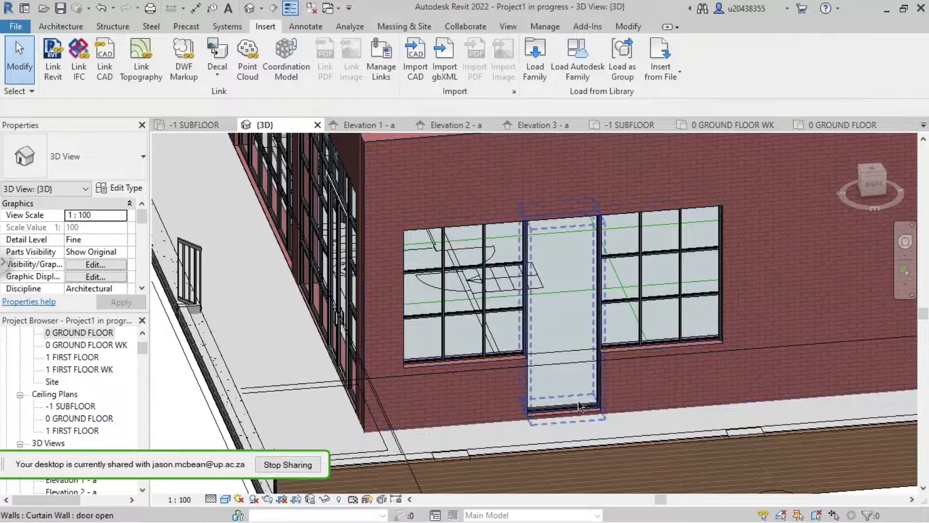
click(579, 406)
key(Escape)
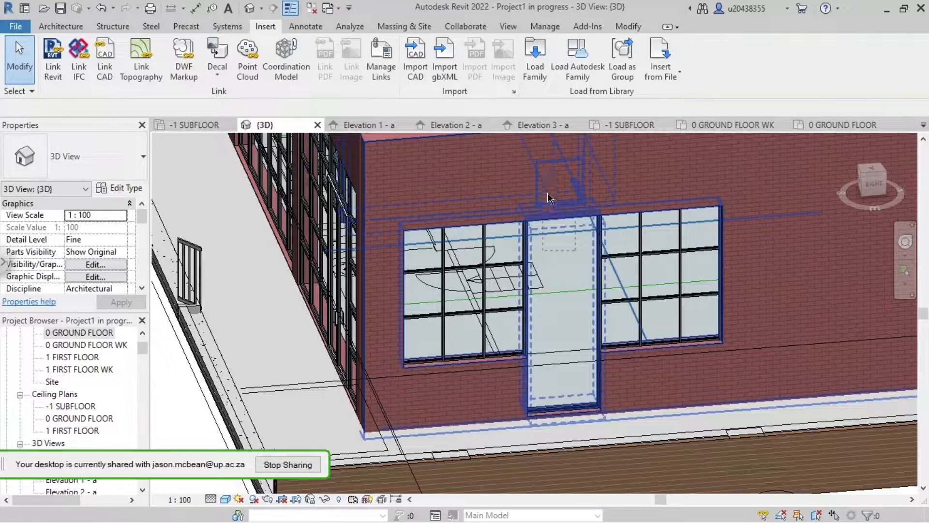
click(547, 193)
click(868, 515)
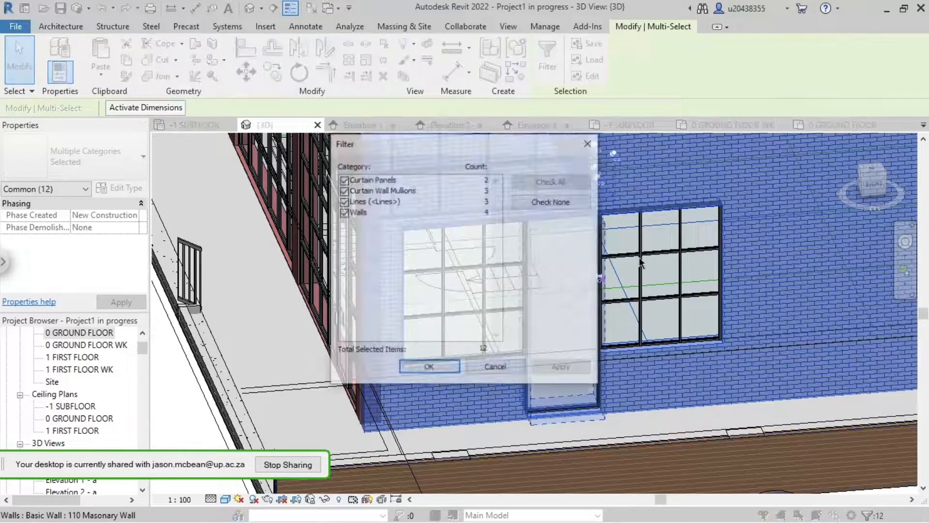
click(343, 190)
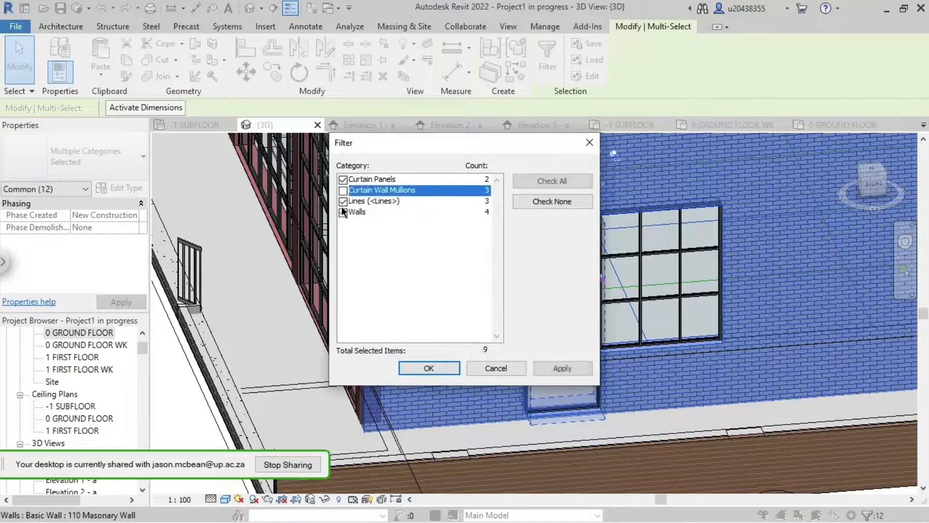
click(343, 200)
click(348, 213)
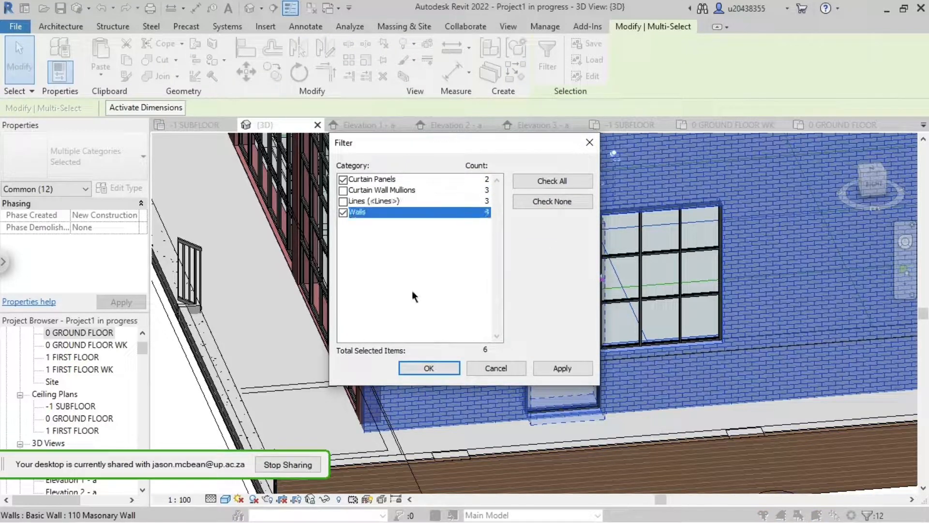
click(429, 368)
key(Escape)
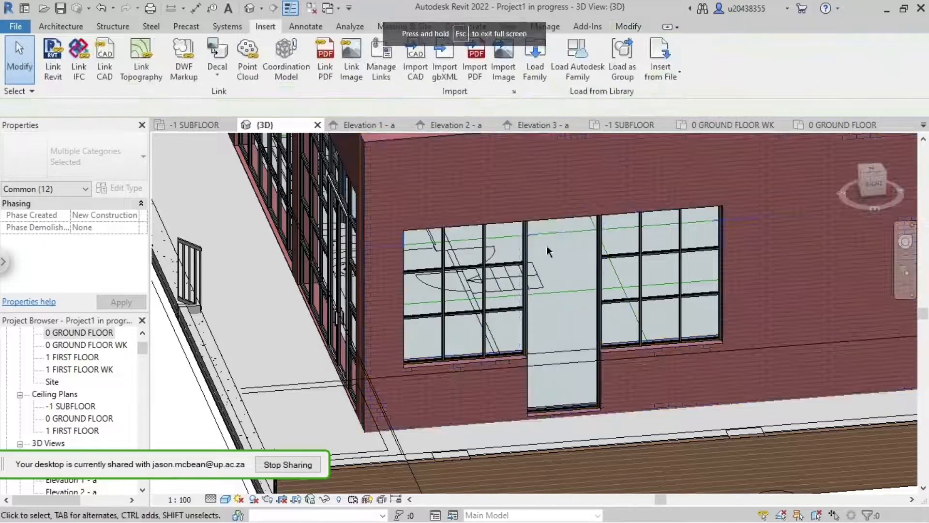
- Change the full-height glazed panel of the door opening to the Glass_Dbl_Door type of Doors_Dbl_Glass_4
scroll(532, 255, up, 10)
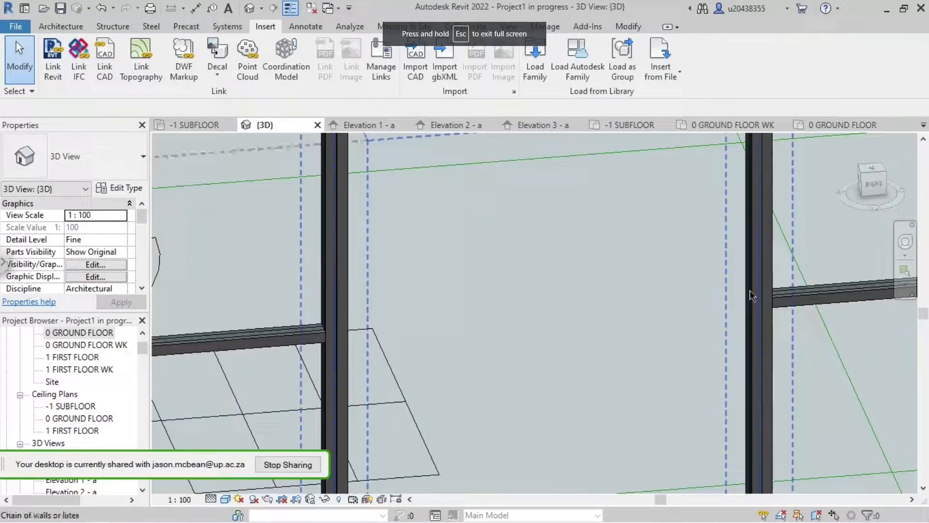
click(605, 388)
scroll(571, 315, down, 10)
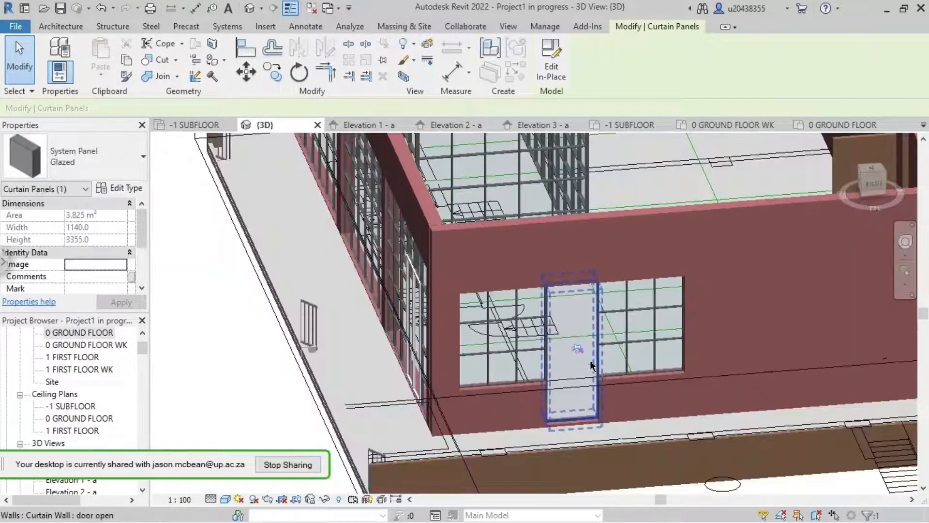
click(118, 154)
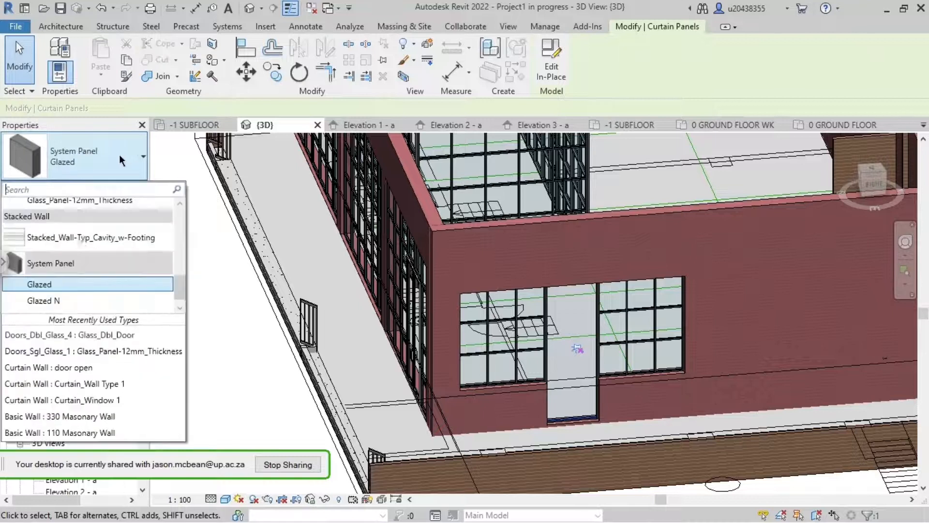
scroll(46, 240, up, 2)
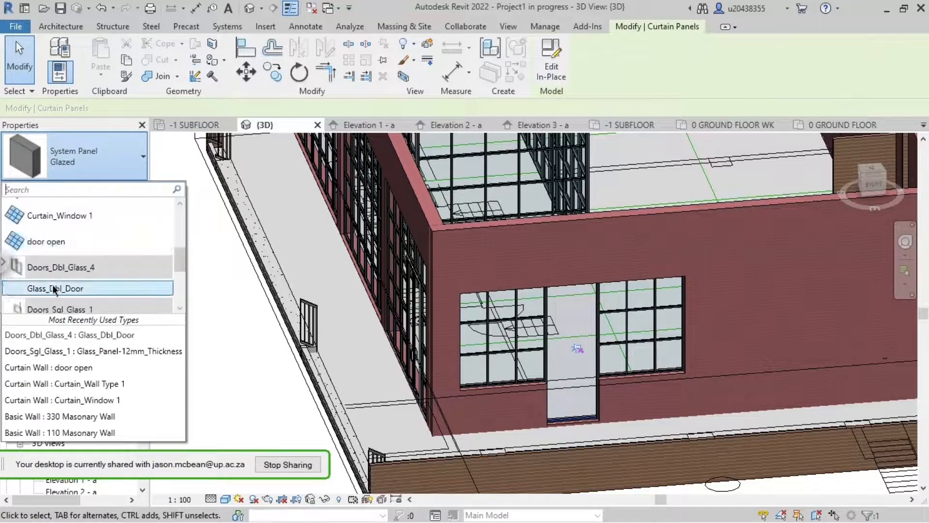
click(55, 288)
key(Escape)
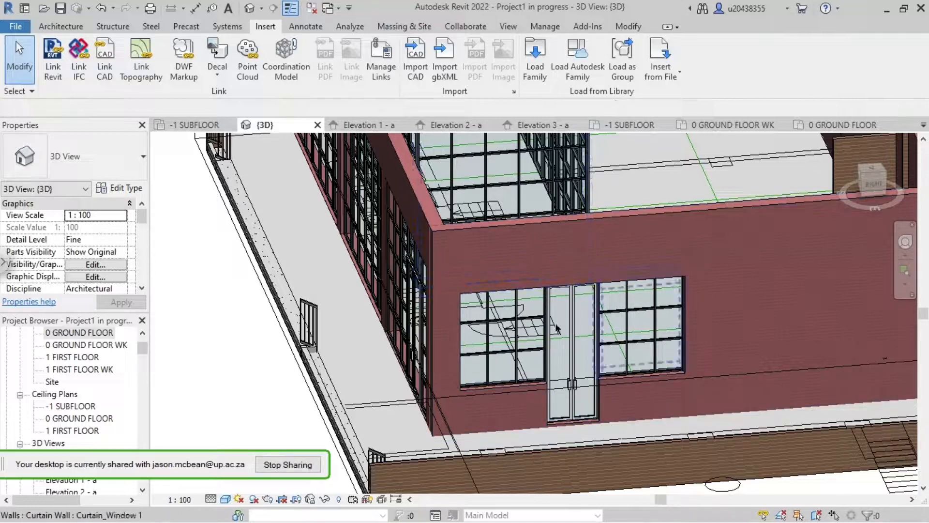
- Re-pin the full-height double door panel in the opening to revert it to the curtain wall's glazed system panel
click(572, 321)
scroll(573, 319, up, 3)
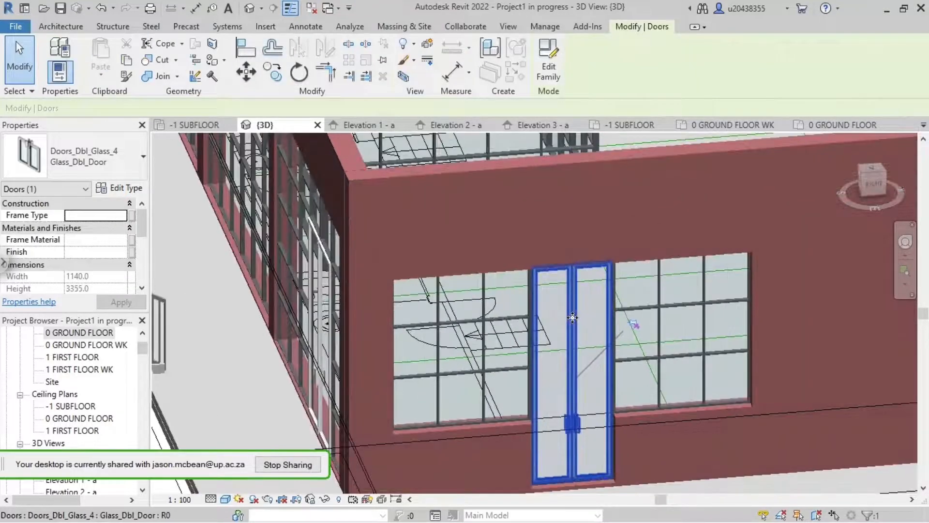
key(Escape)
click(573, 323)
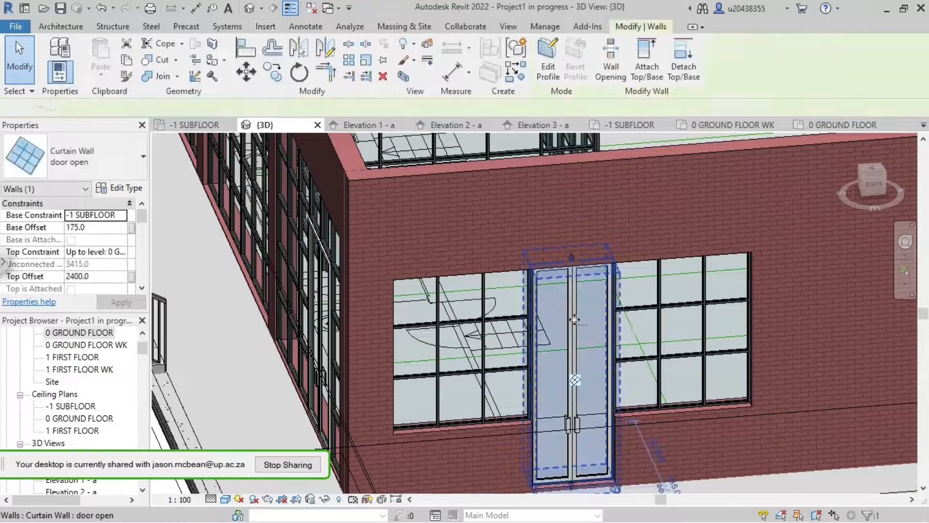
key(Escape)
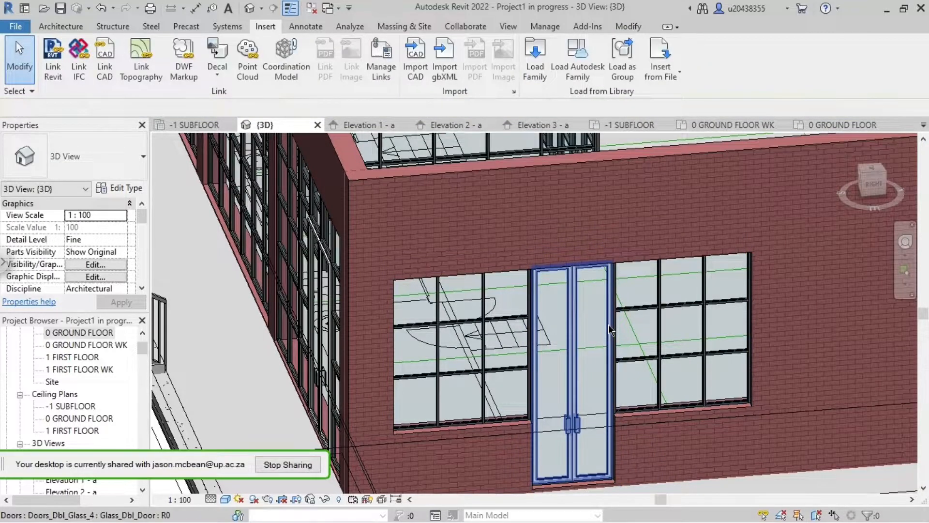
click(609, 330)
key(Escape)
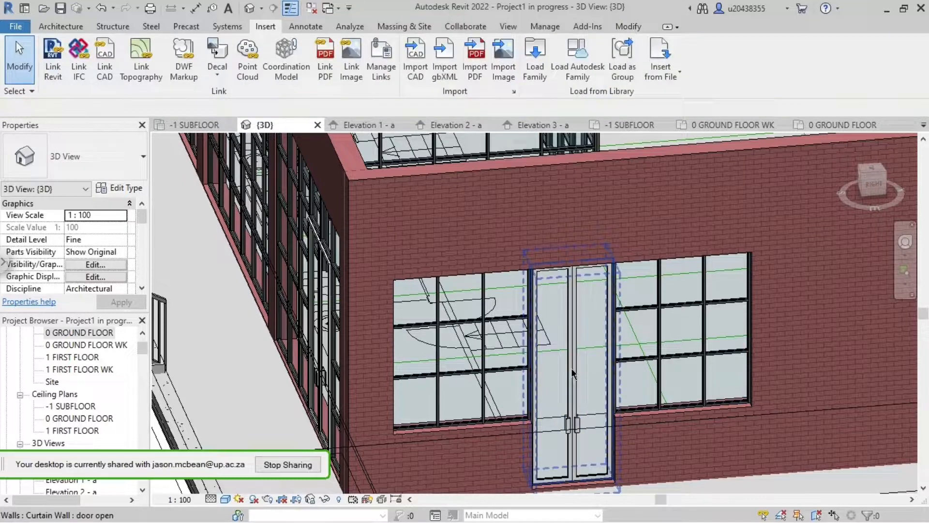
key(Tab)
click(572, 369)
click(609, 337)
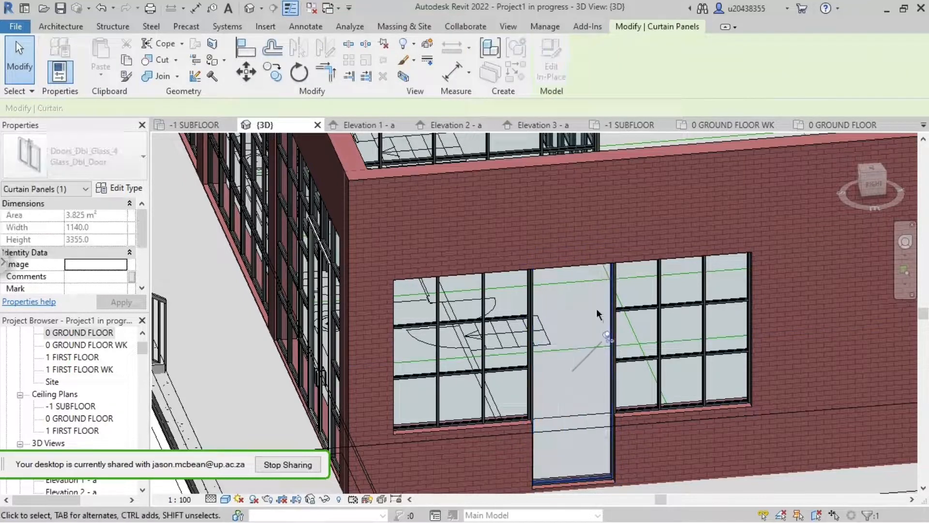
key(Escape)
- Add a horizontal curtain grid line across the door opening, level with the upper horizontal mullions of the adjoining windows
click(77, 24)
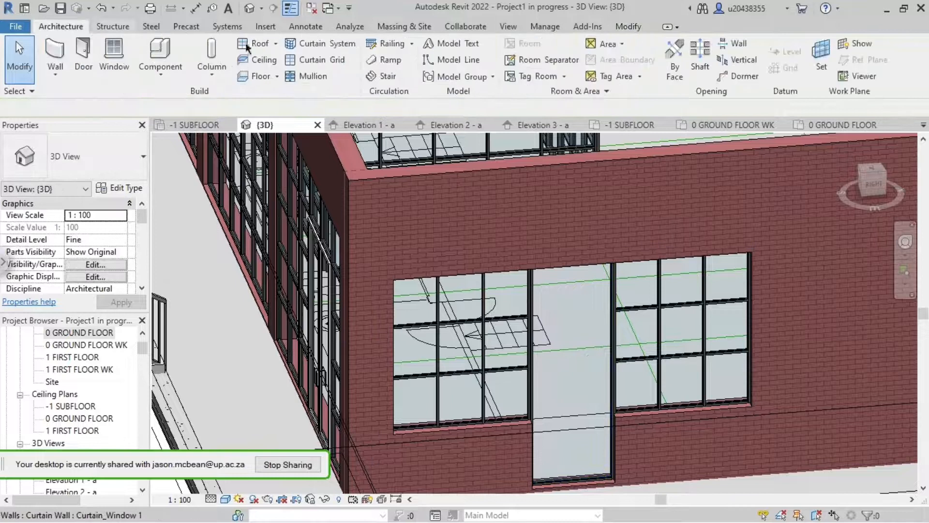
click(328, 59)
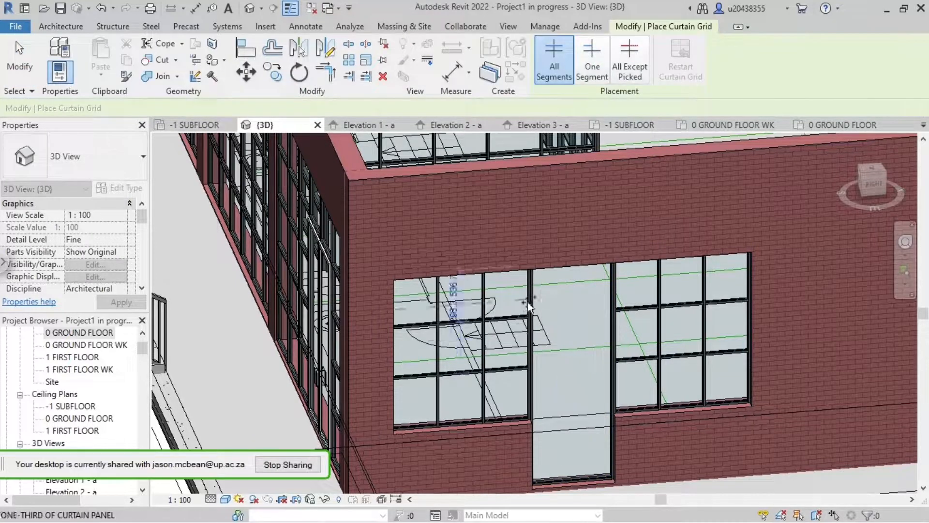
scroll(541, 310, up, 3)
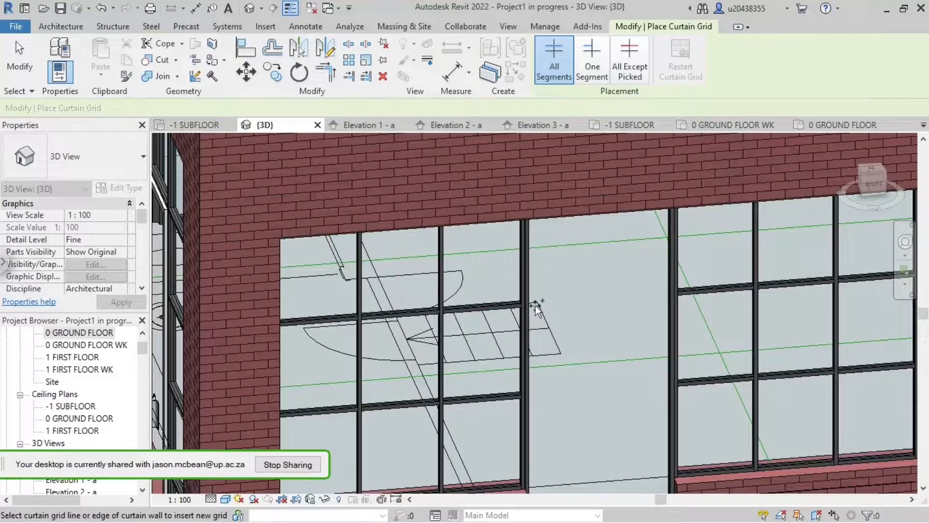
scroll(622, 277, down, 2)
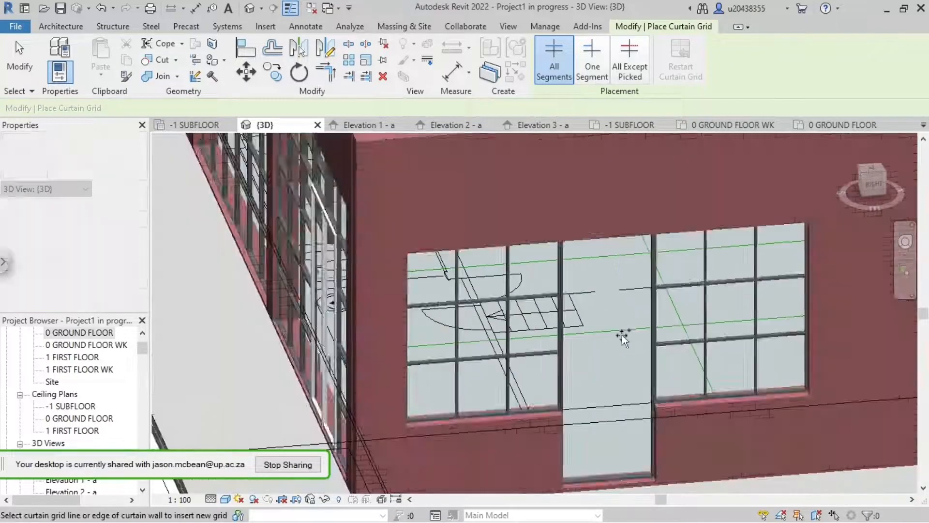
key(Escape)
- Change the glazed panel below the new grid line to the Glass_Dbl_Door type of Doors_Dbl_Glass_4
key(Tab)
key(Tab)
key(Tab)
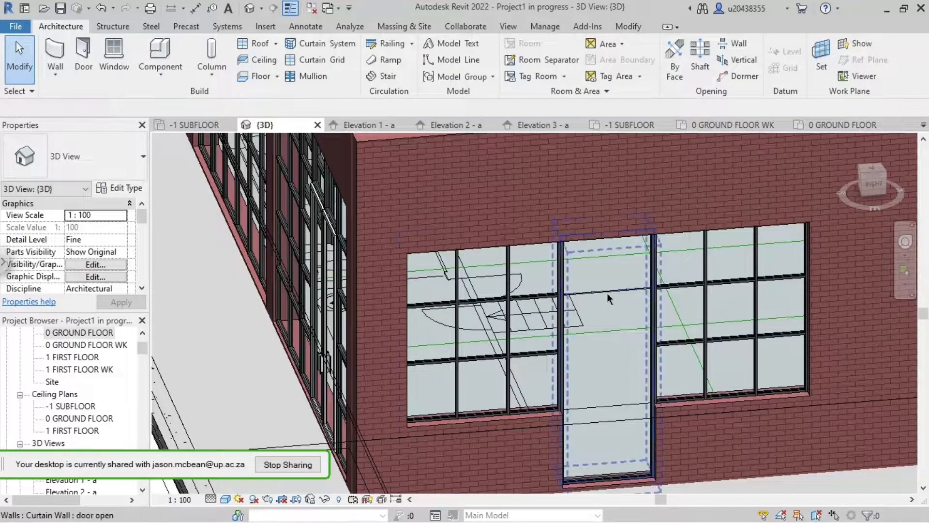
click(609, 298)
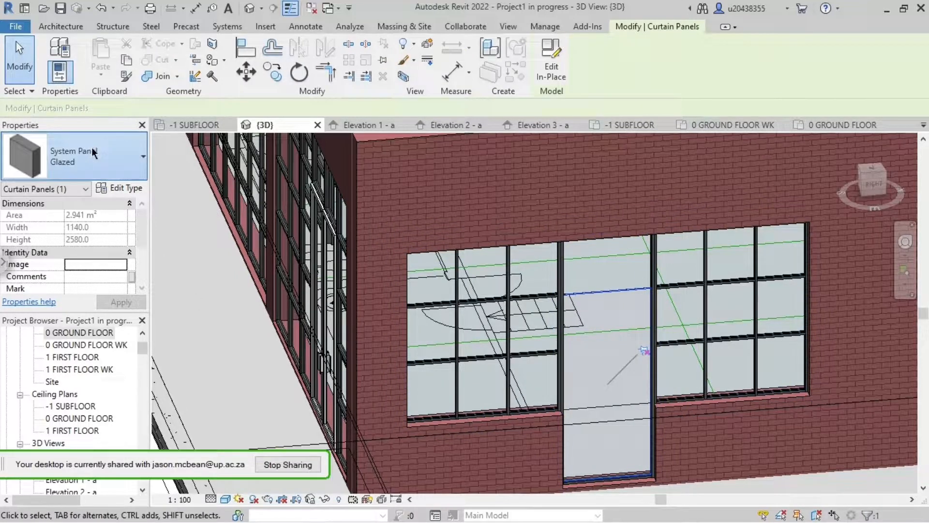
click(100, 162)
scroll(50, 242, up, 5)
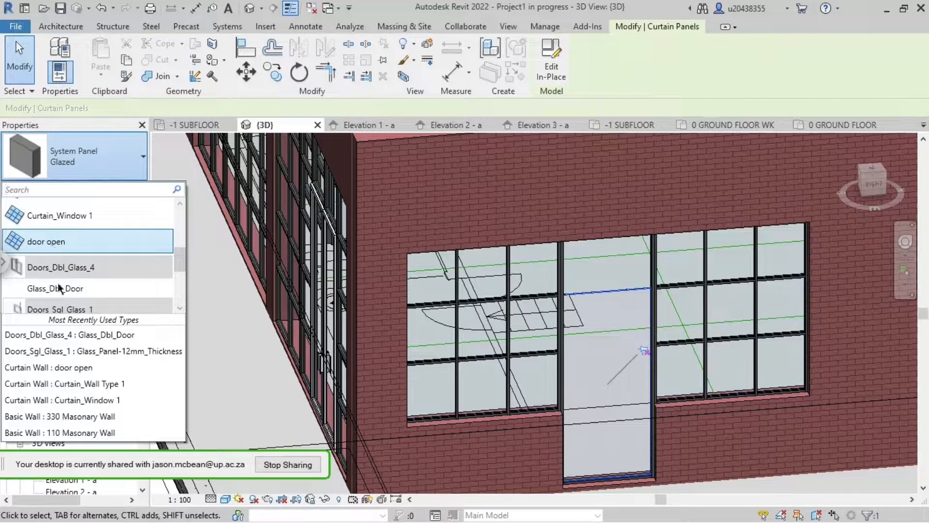
click(59, 288)
scroll(600, 300, up, 4)
key(Escape)
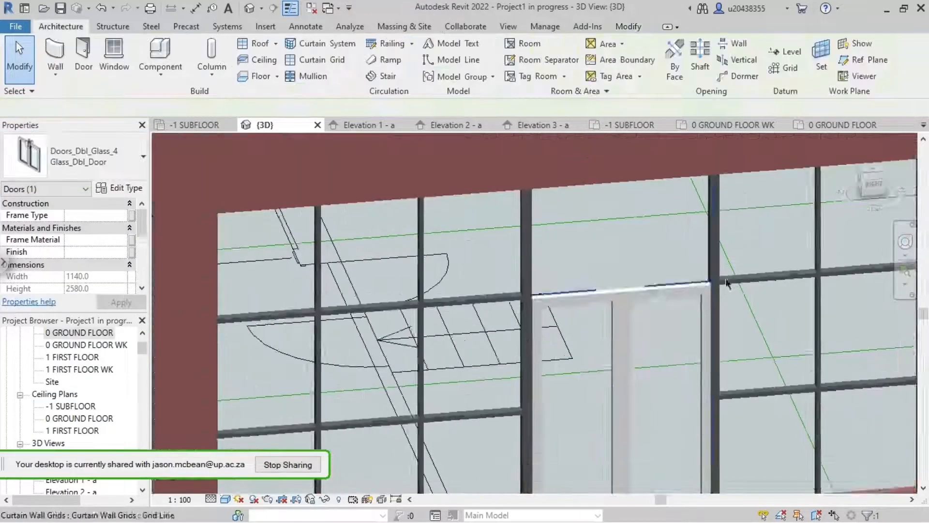
- Place a 30 x 90mm Rectangular Mullion on the horizontal grid line above the double door
scroll(726, 283, up, 2)
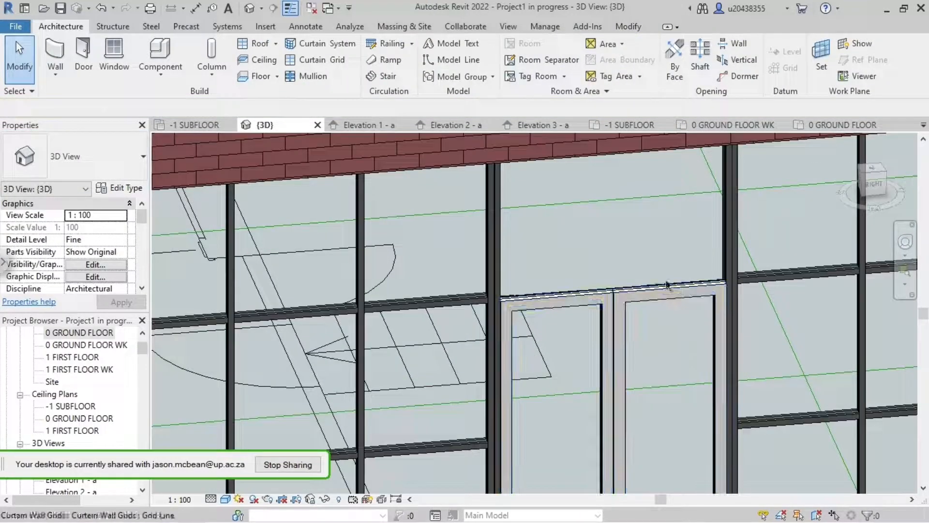
click(303, 76)
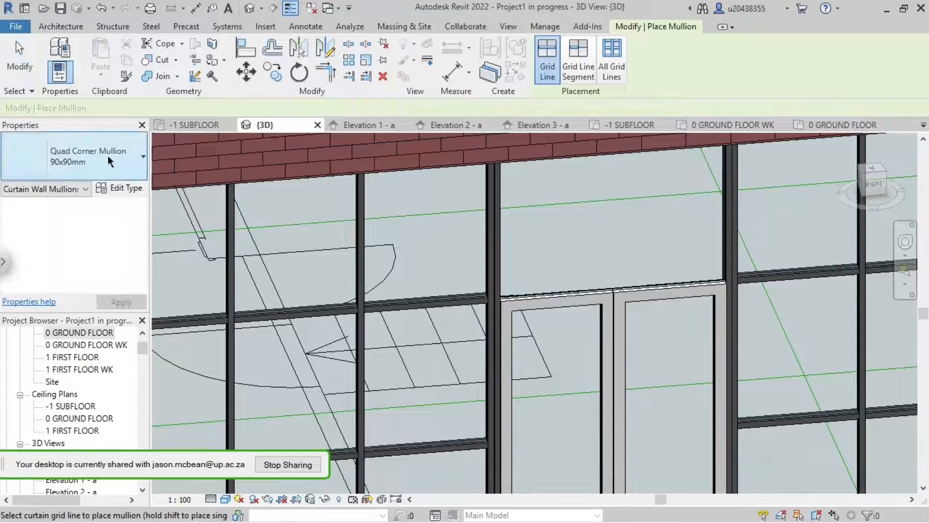
click(143, 156)
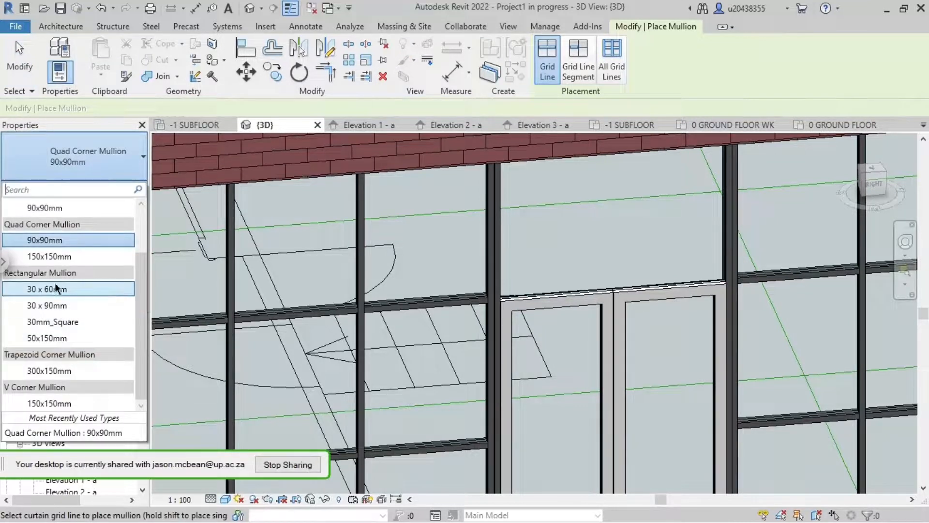
click(47, 305)
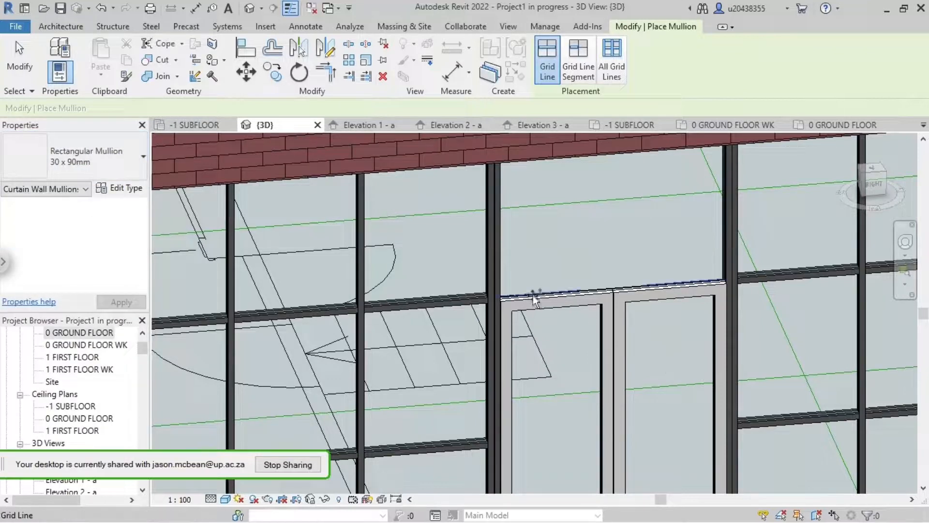
click(533, 294)
scroll(679, 309, down, 2)
key(Escape)
scroll(683, 329, down, 4)
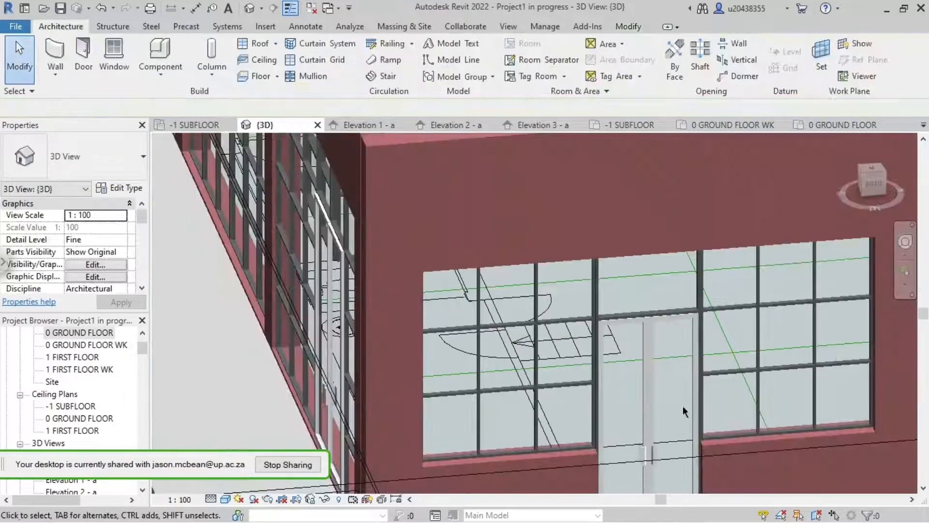
shift+middle_drag(706, 352, 708, 341)
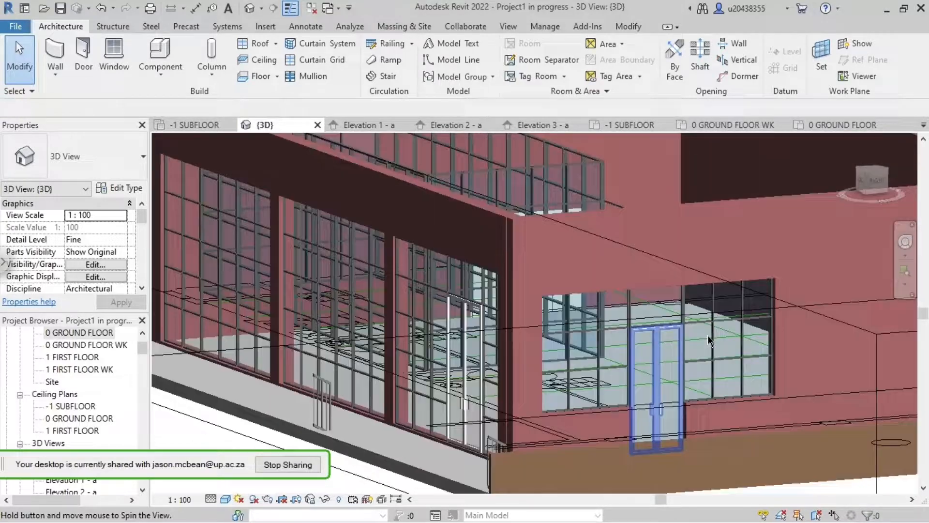